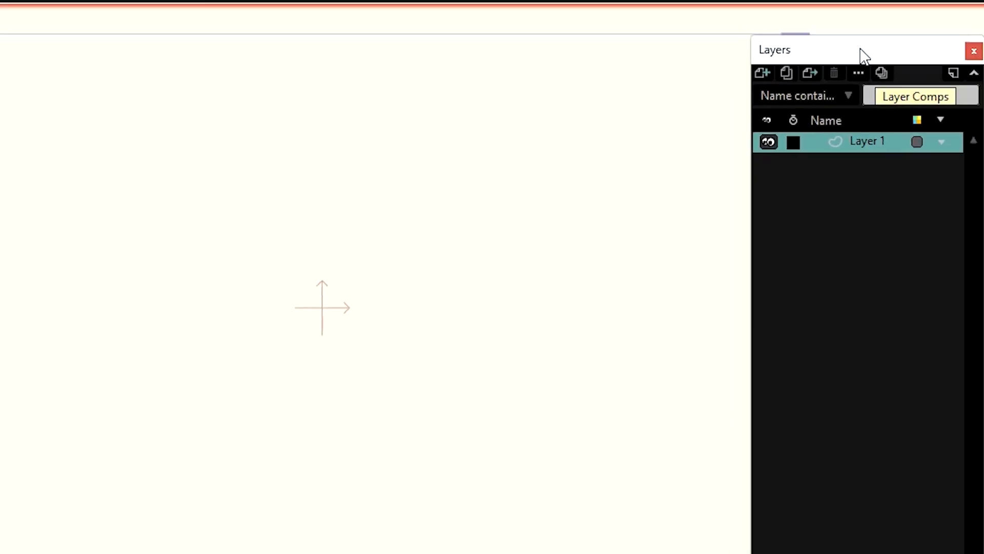
- Reposition the floating Layers window and view the docking options for the workspace windows
drag(865, 55, 942, 39)
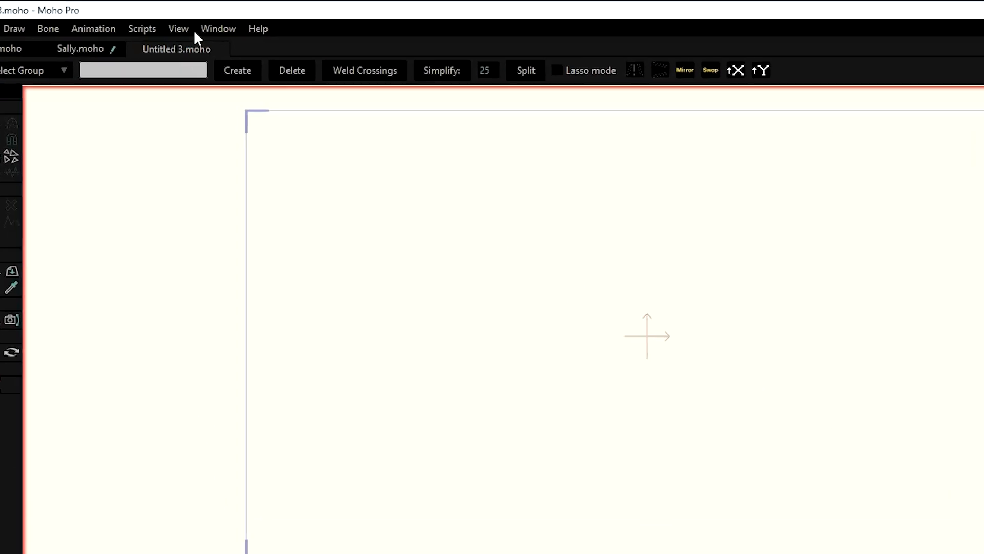
click(179, 18)
mouse_move(279, 195)
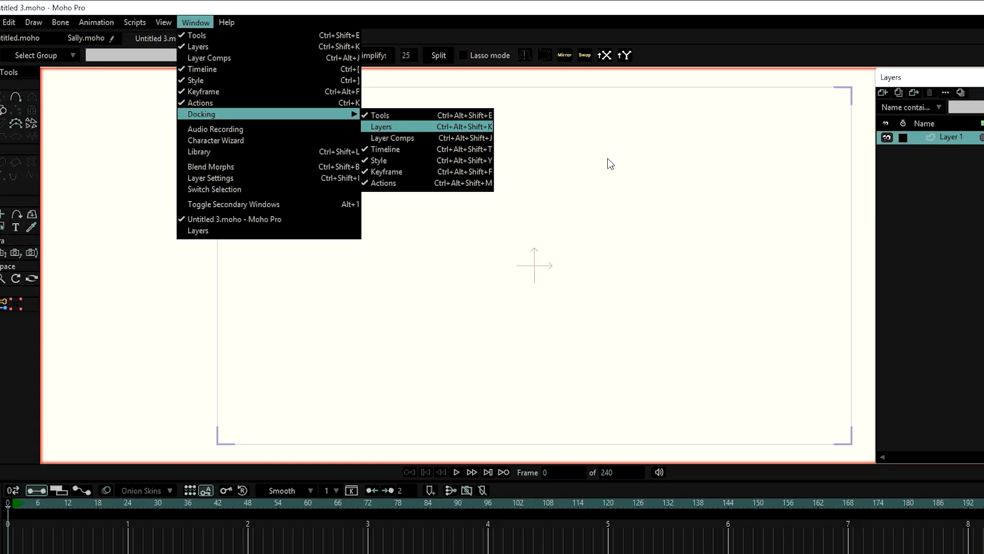
click(540, 103)
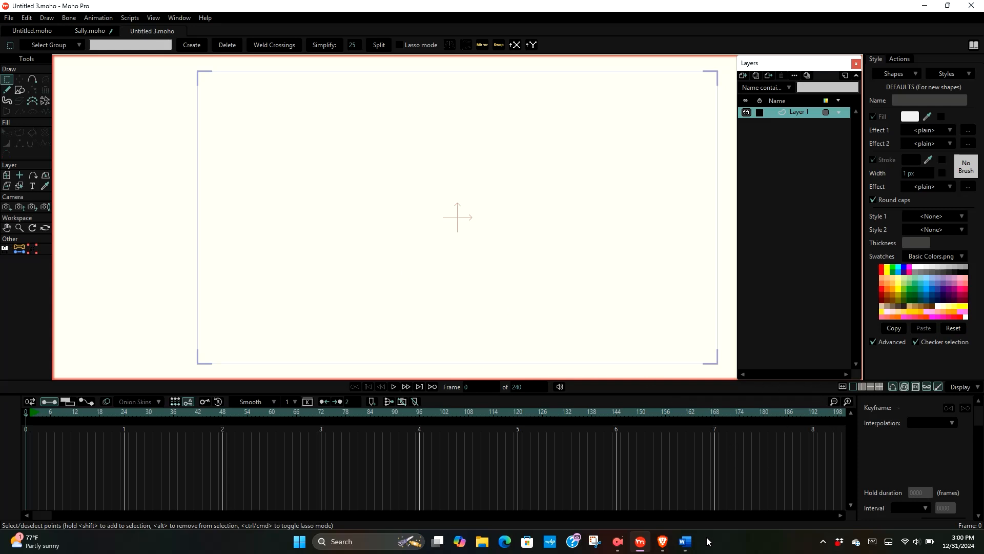
- Switch to Word to read the numbered lesson outline and return to Moho Pro
click(684, 545)
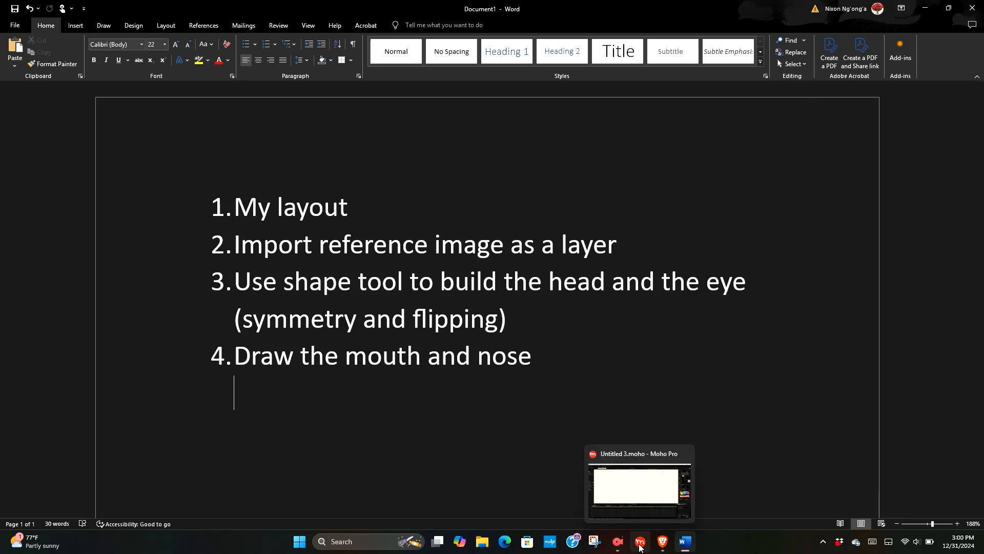
click(640, 542)
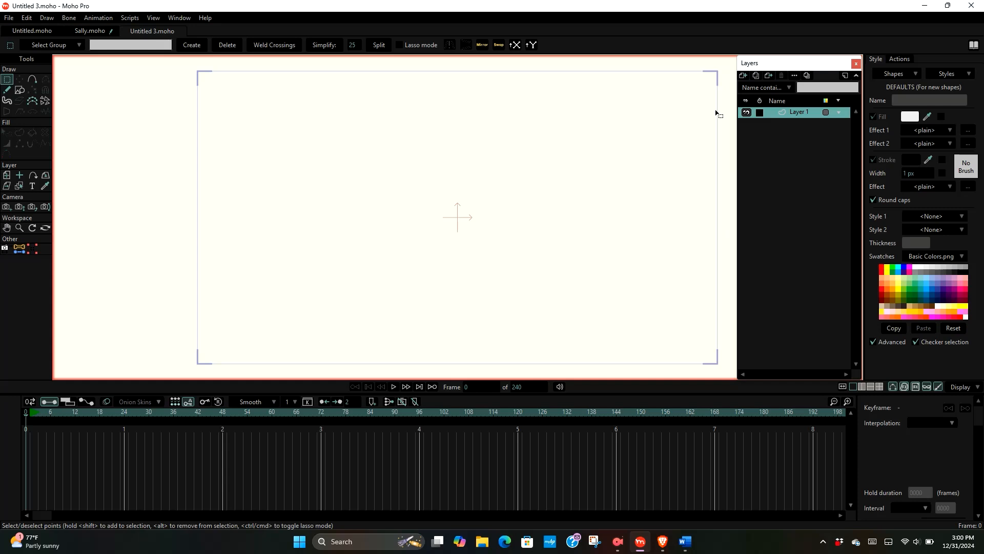
- Import image 4 from the Sally folder inside Pictures > models as a new image layer
click(742, 78)
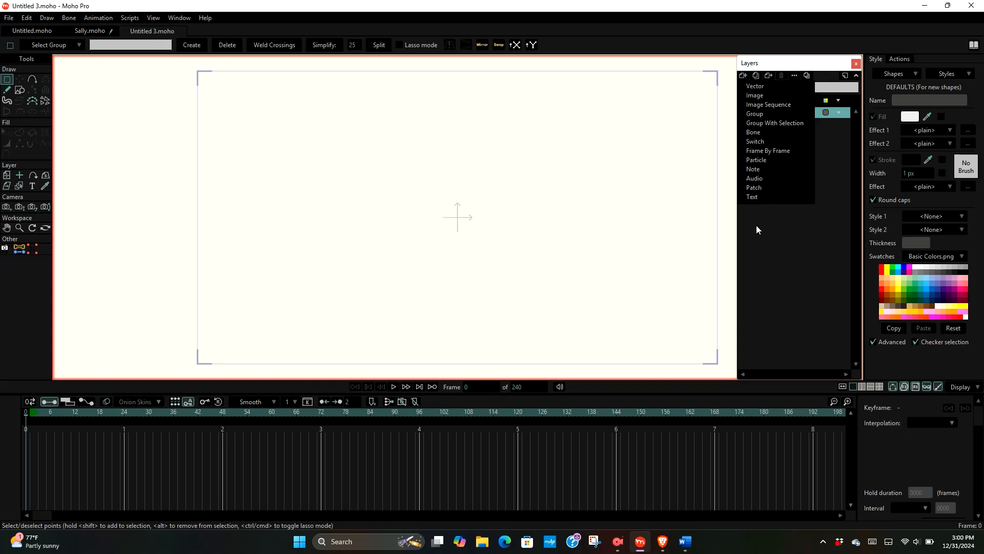
click(757, 98)
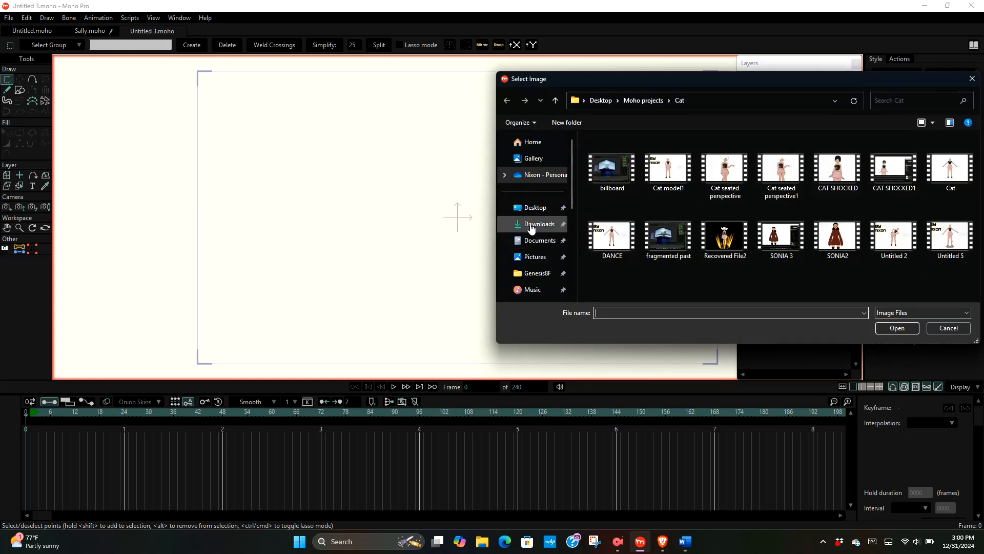
click(517, 259)
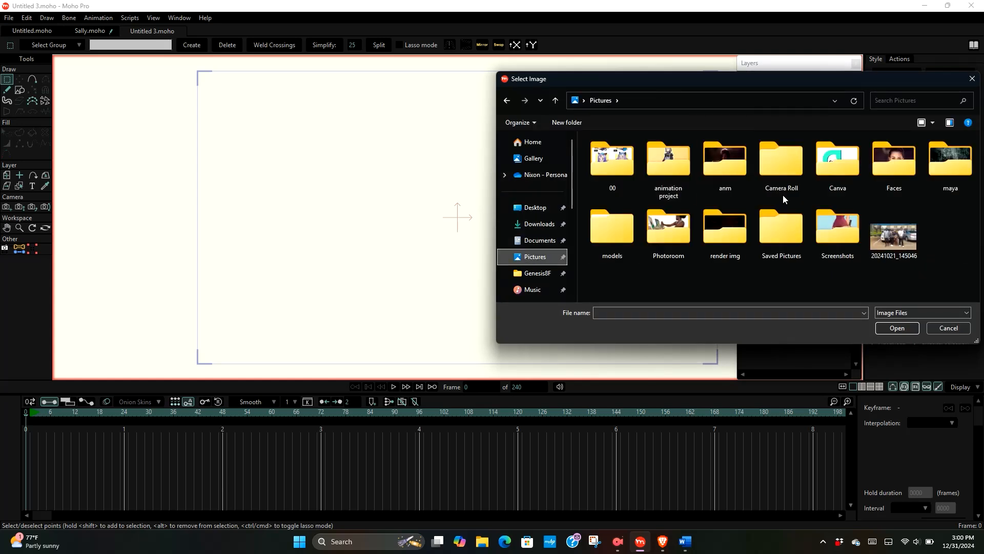
double_click(602, 235)
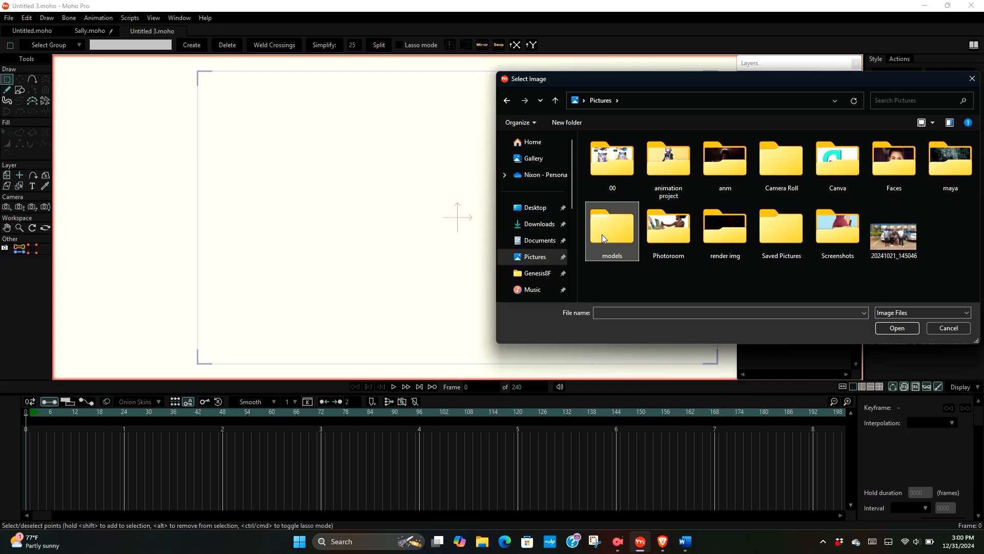
double_click(763, 165)
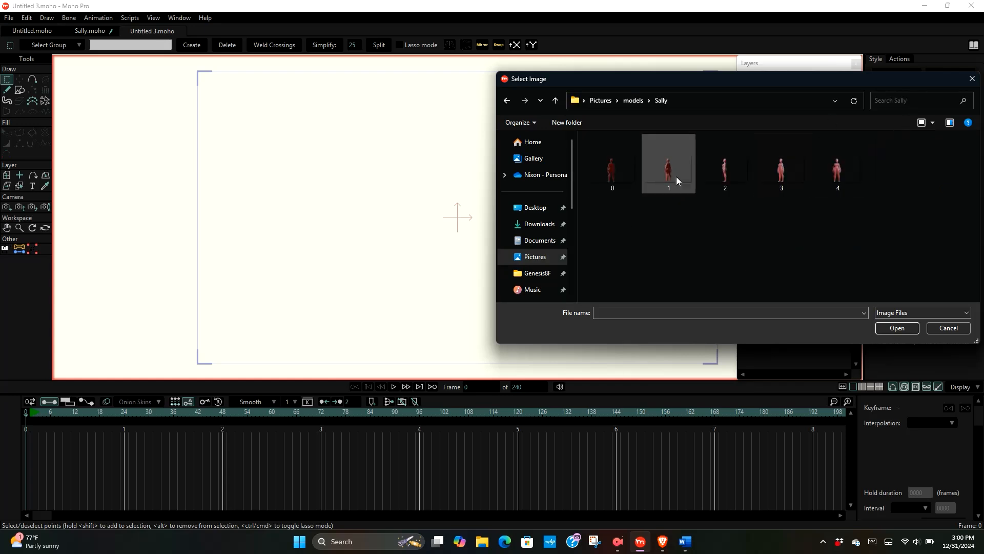
double_click(841, 175)
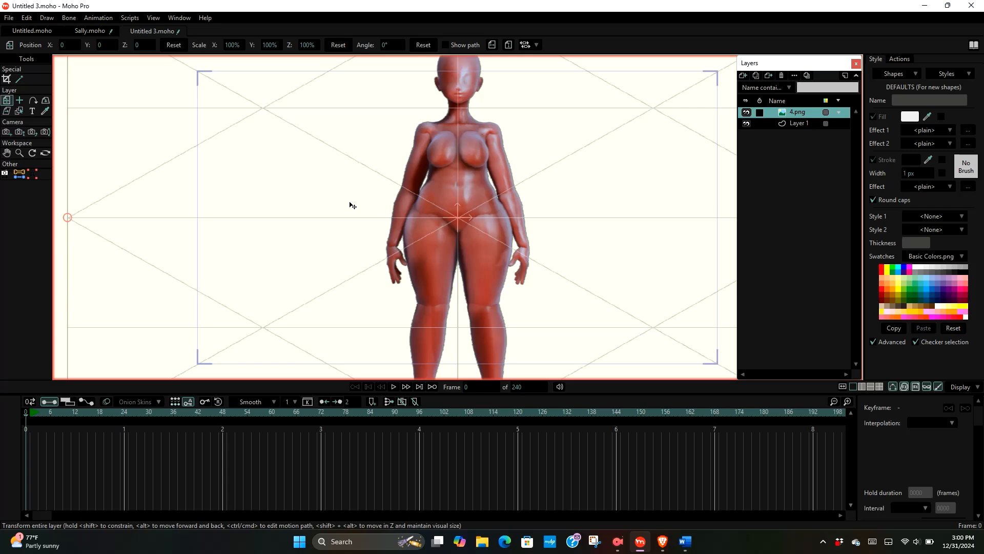
- Scale the 4.png reference image layer down uniformly to about 66.7% so the figure fits within the canvas frame
scroll(323, 215, down, 2)
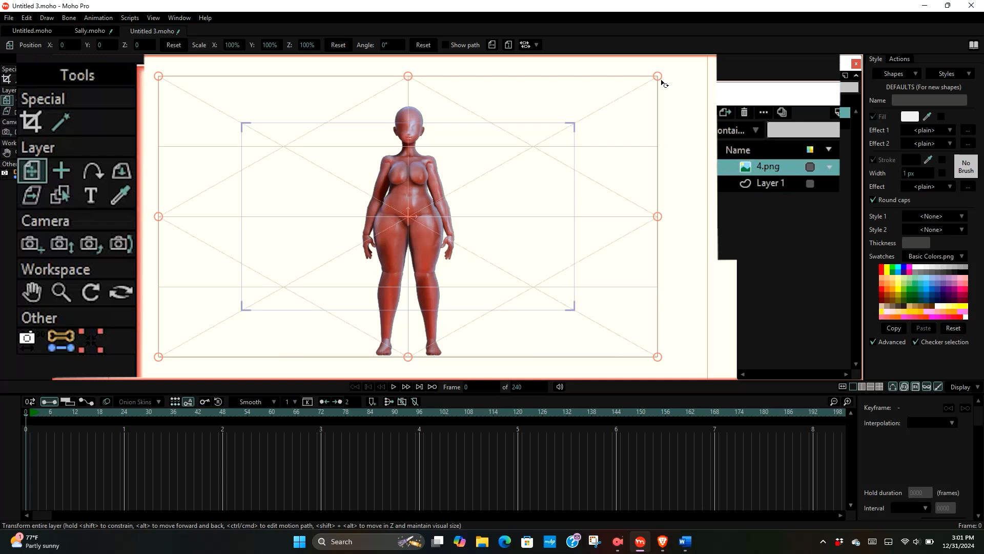
drag(657, 80, 539, 66)
key(ctrl+z)
key(ctrl+z)
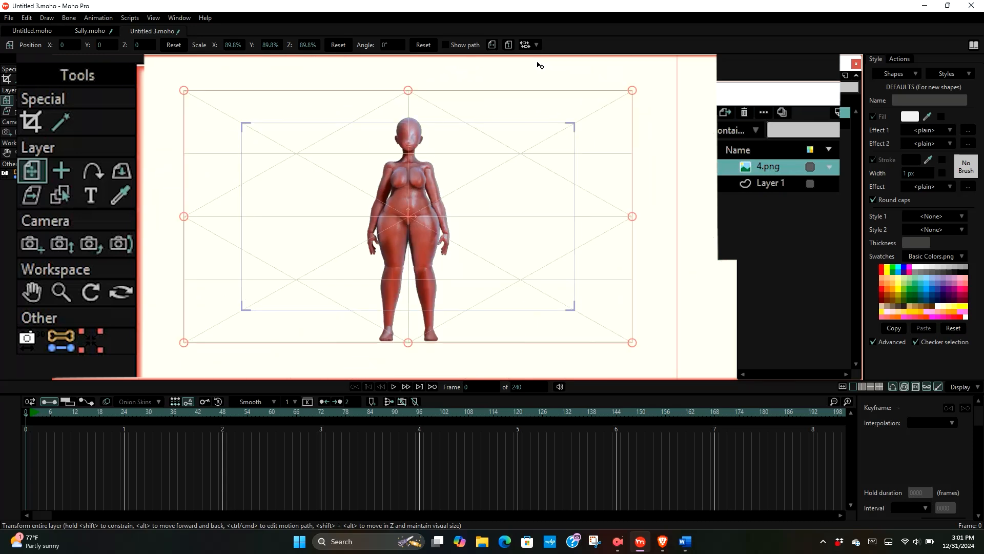
scroll(502, 153, up, 1)
scroll(502, 152, down, 1)
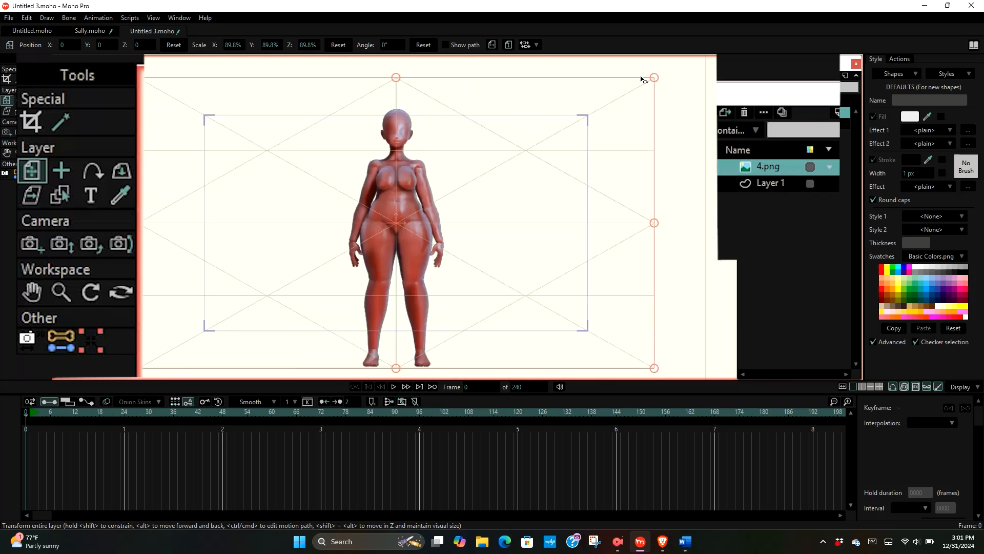
drag(642, 89, 592, 120)
scroll(474, 175, down, 5)
scroll(471, 175, up, 5)
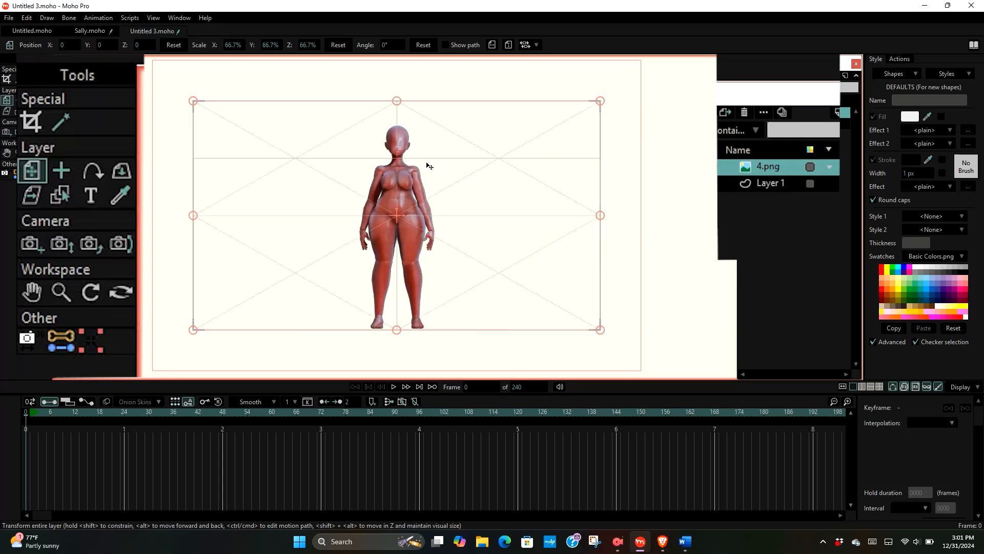
scroll(422, 142, down, 3)
scroll(395, 119, up, 3)
scroll(282, 120, down, 1)
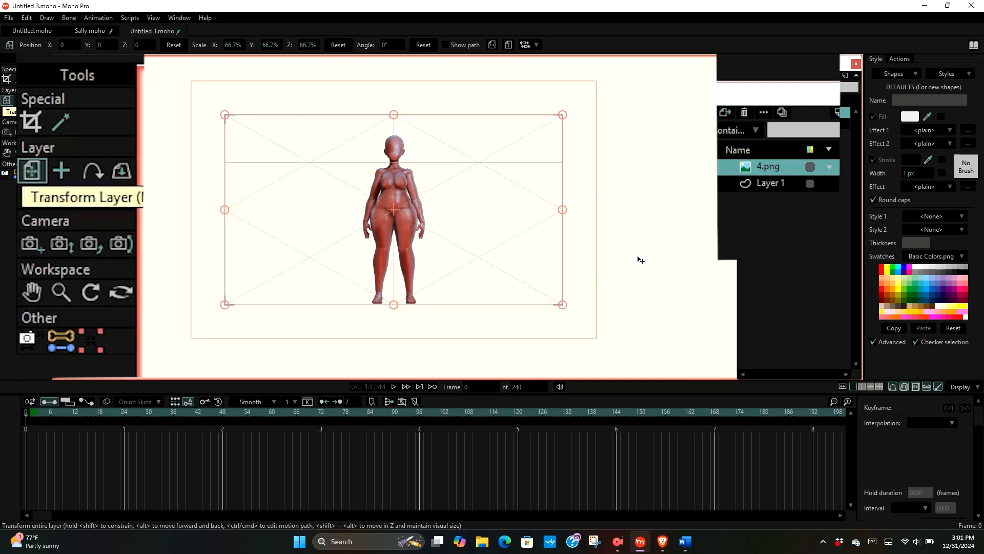
- Review the symmetry and flipping note in the Word outline and return to Moho Pro
click(685, 541)
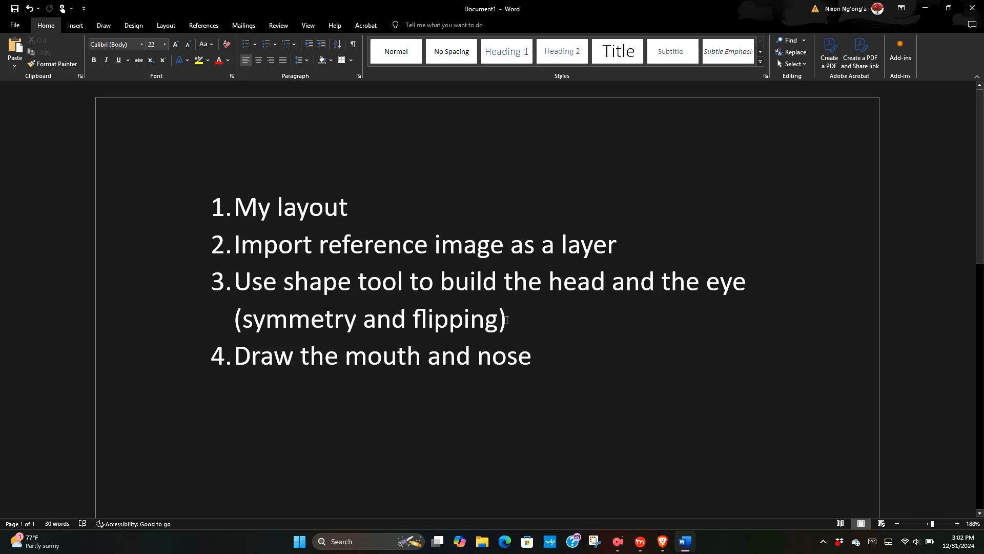
drag(502, 322, 292, 326)
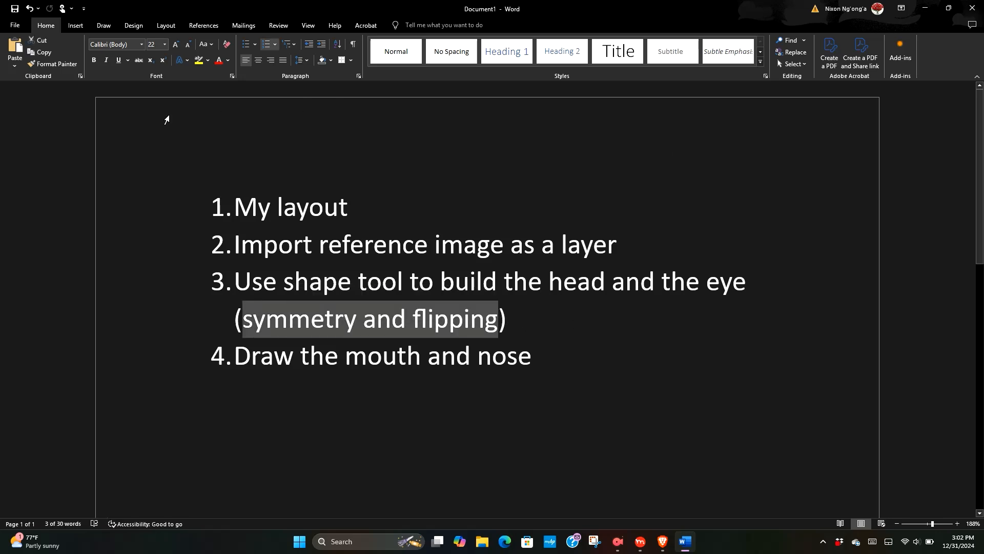
click(114, 121)
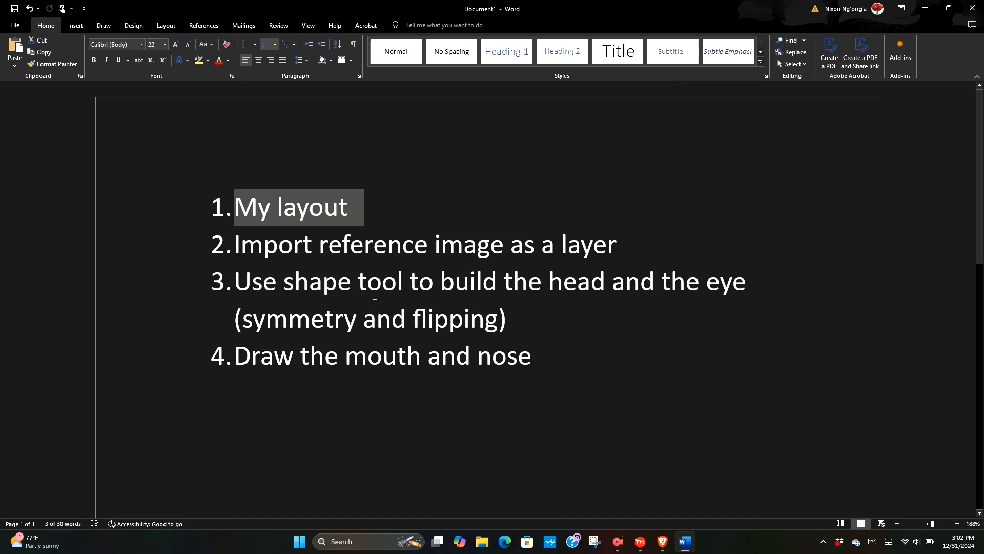
click(262, 311)
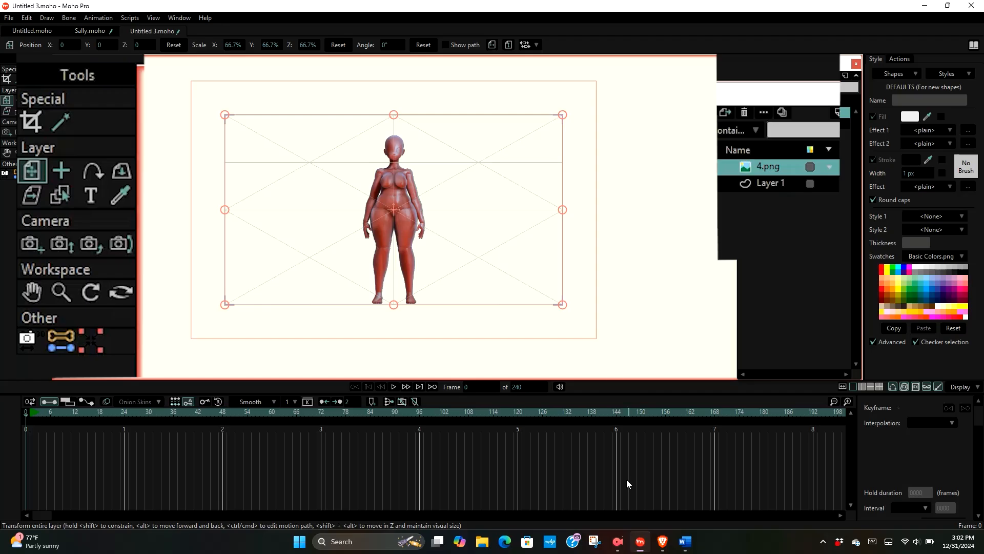
click(640, 541)
- Move vector Layer 1 above the 4.png reference layer in the layer order
scroll(399, 130, up, 2)
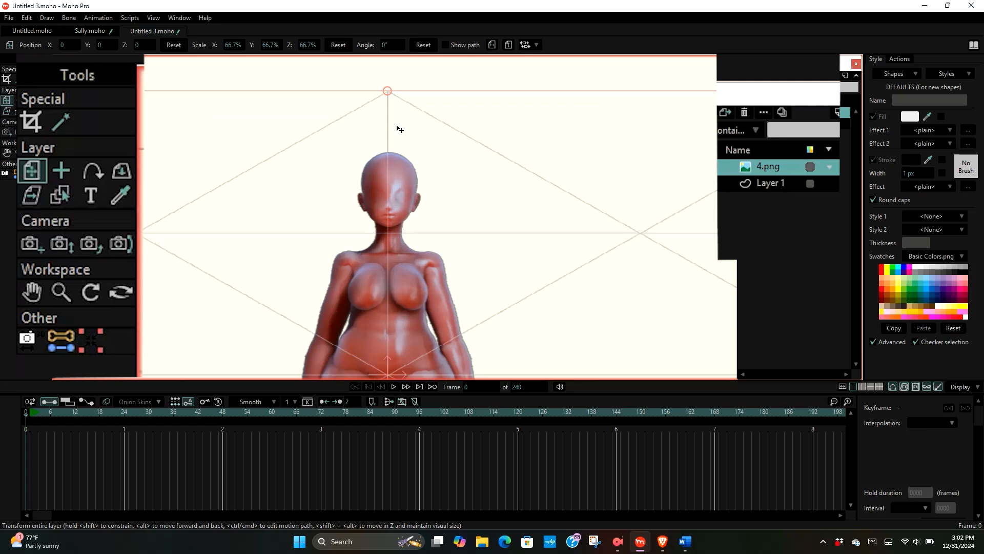
scroll(399, 129, down, 2)
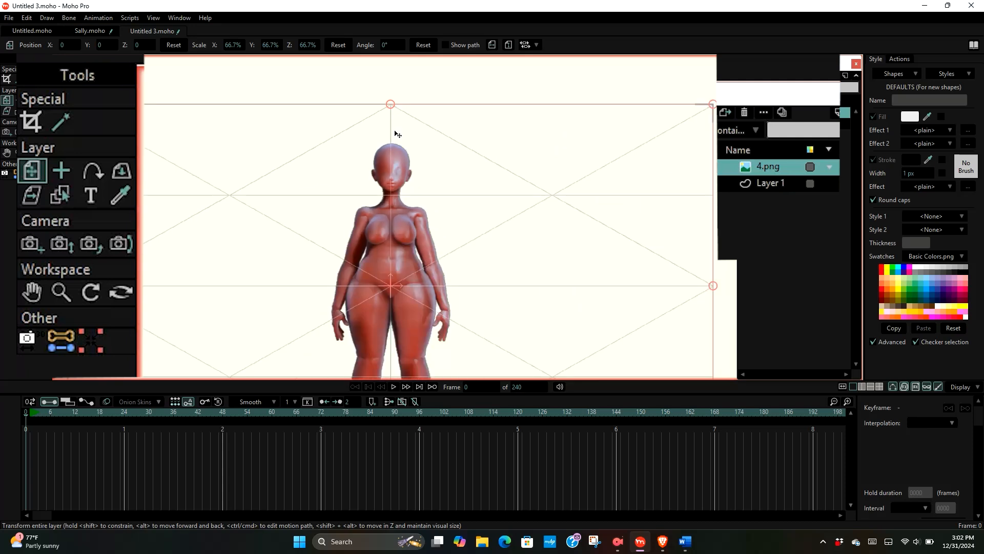
scroll(398, 134, up, 3)
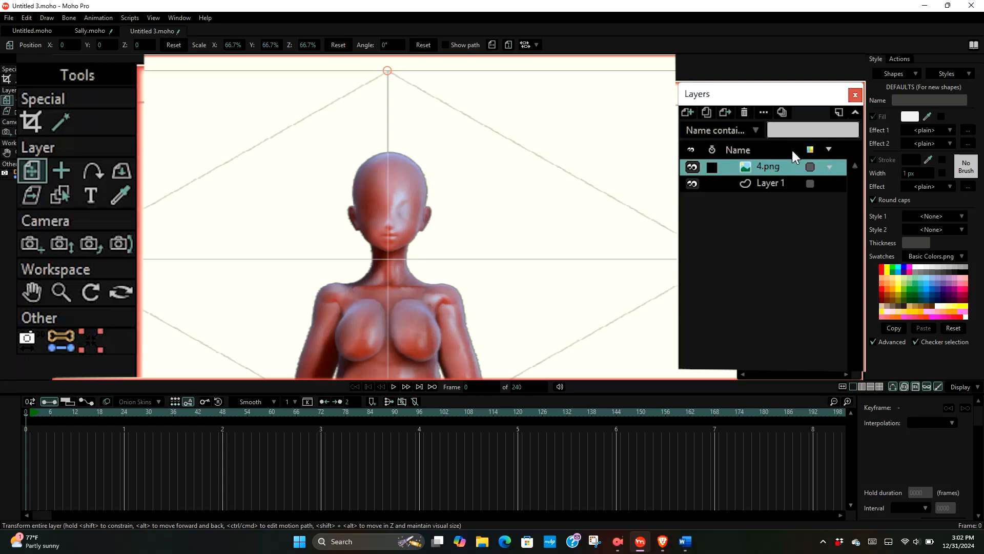
click(769, 184)
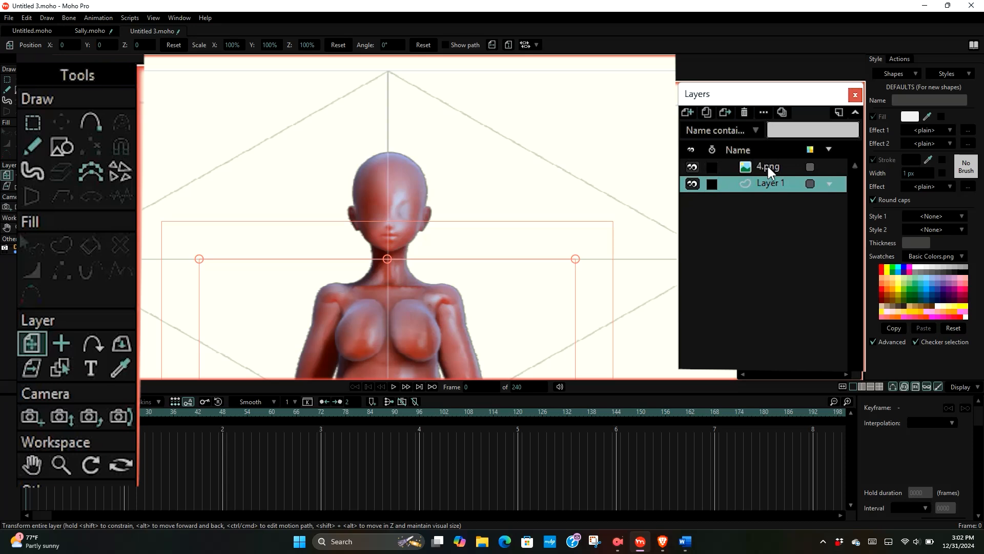
drag(767, 183, 768, 164)
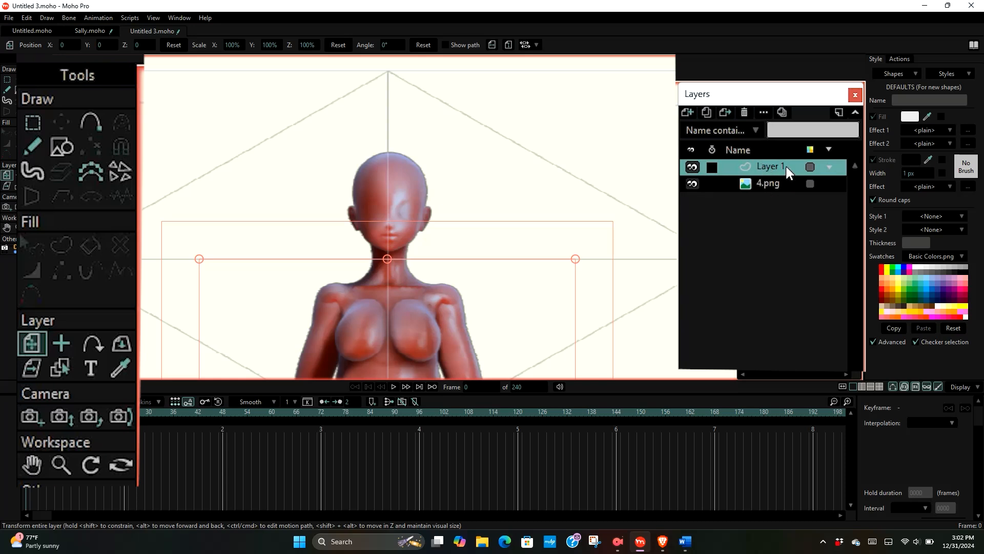
click(688, 114)
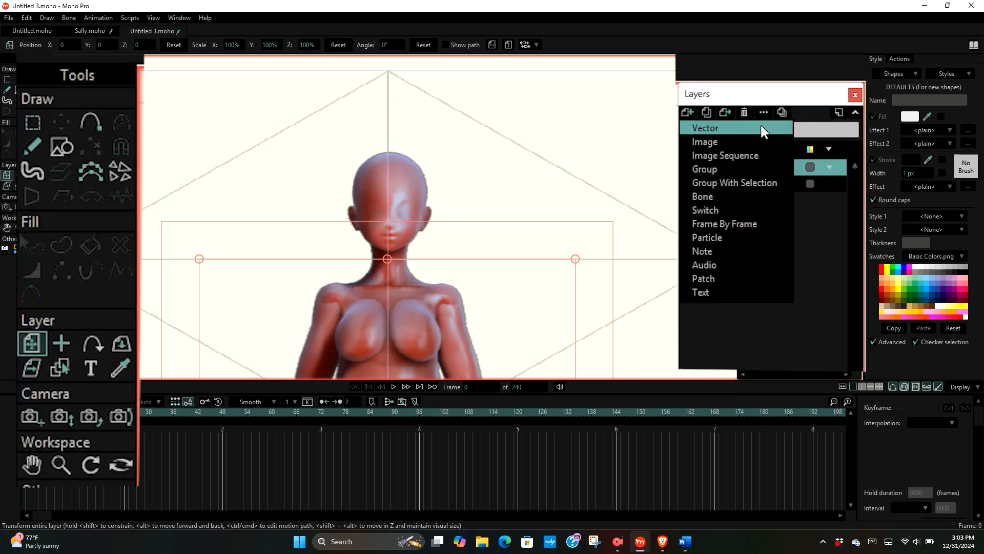
click(819, 259)
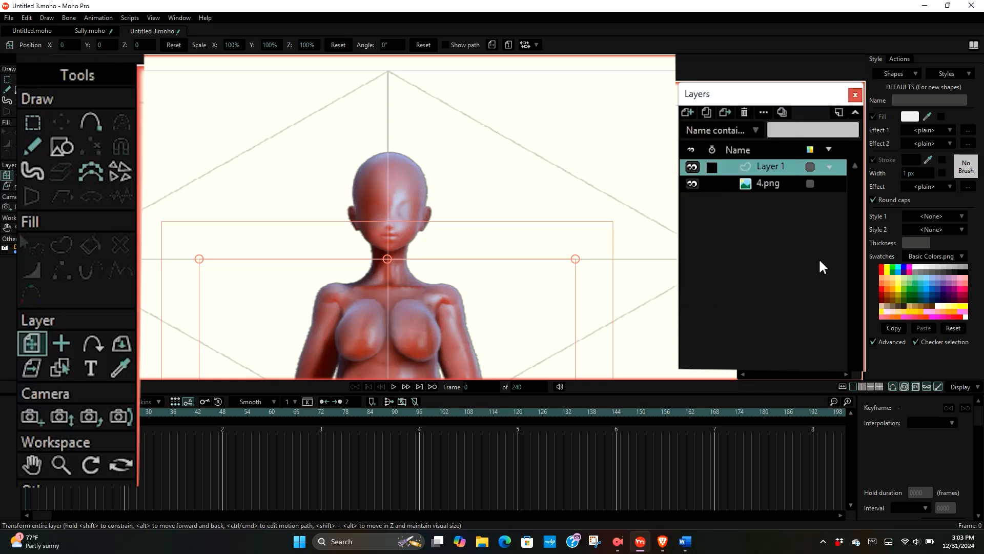
- Rename Layer 1 as Head shape
double_click(775, 165)
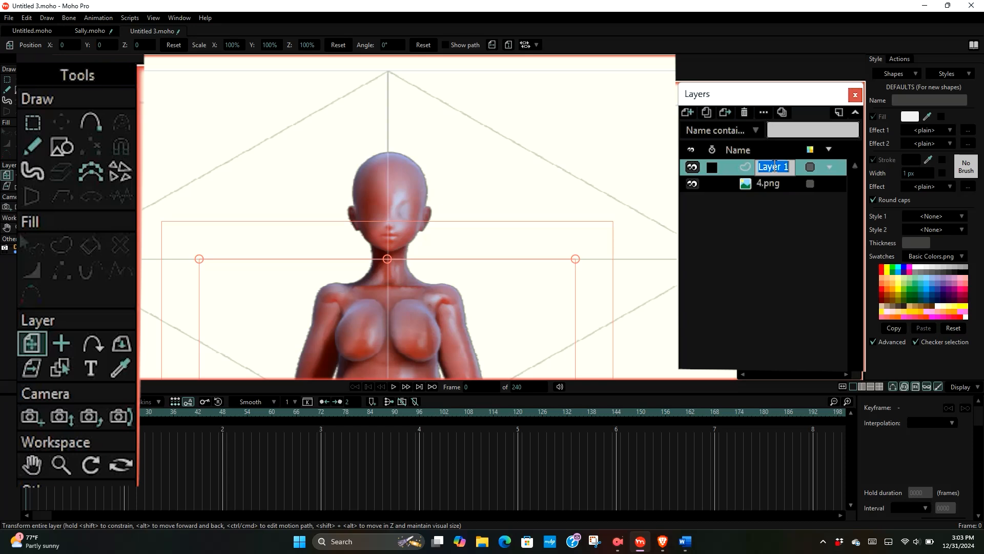
text(ead)
text( sha)
text(pe)
key(Return)
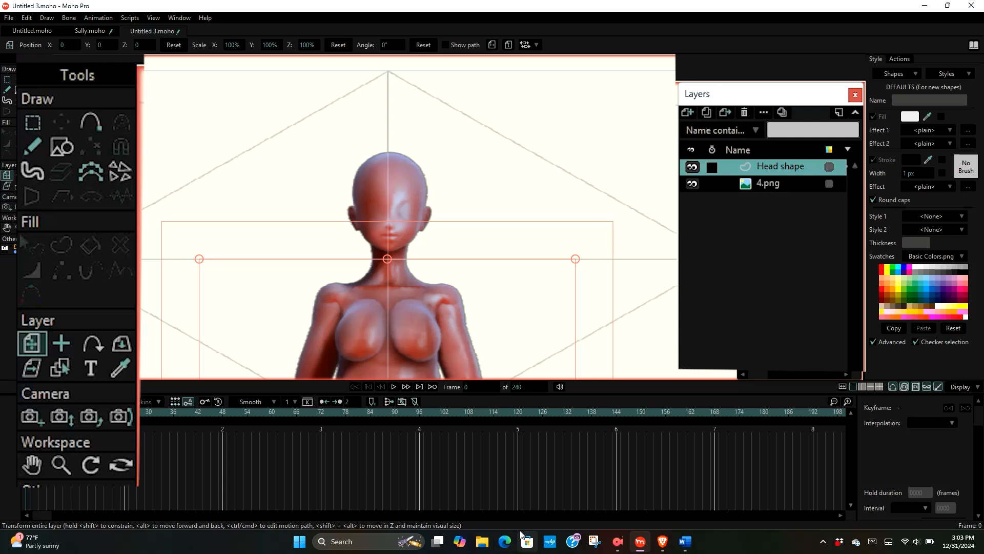
- Check the head-building item in the Word outline and switch back to Moho Pro
click(685, 542)
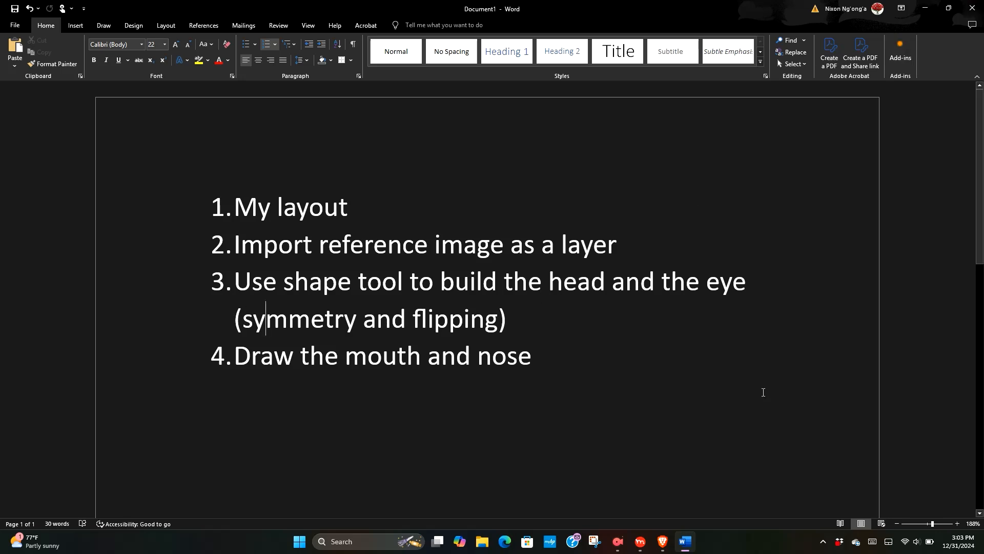
click(640, 541)
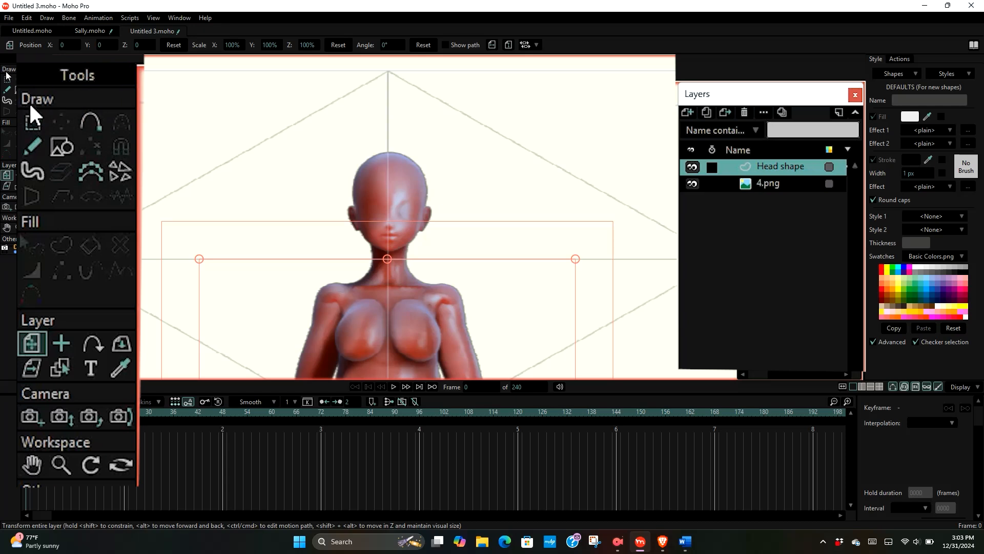
- Compare the tools available for the 4.png and Head shape layers, and for Head shape at frames 7 and 0
click(776, 182)
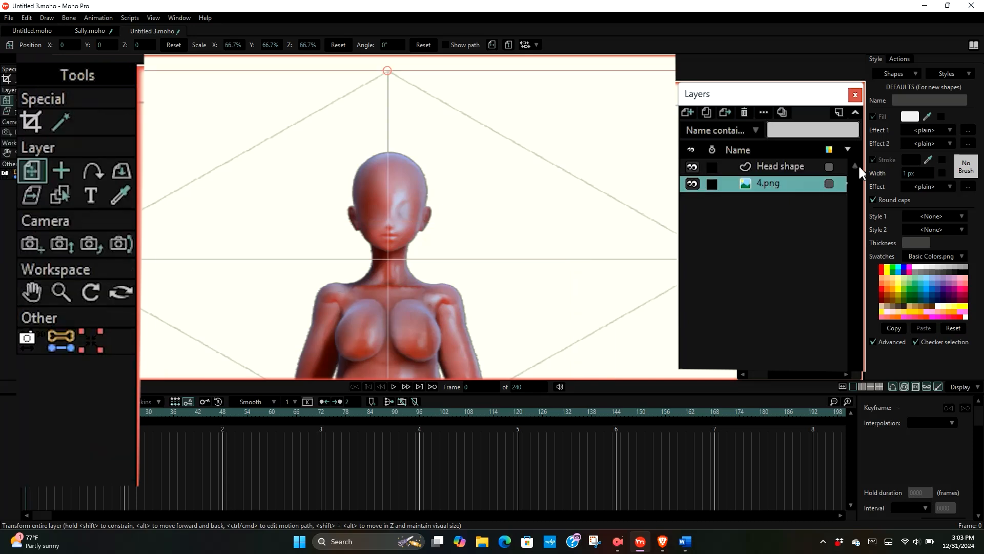
click(774, 165)
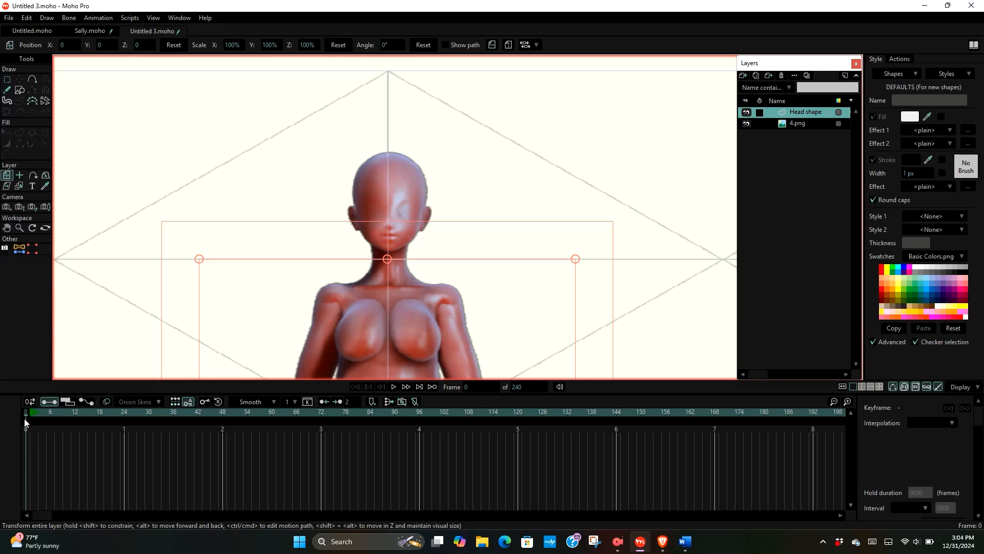
drag(25, 418, 53, 410)
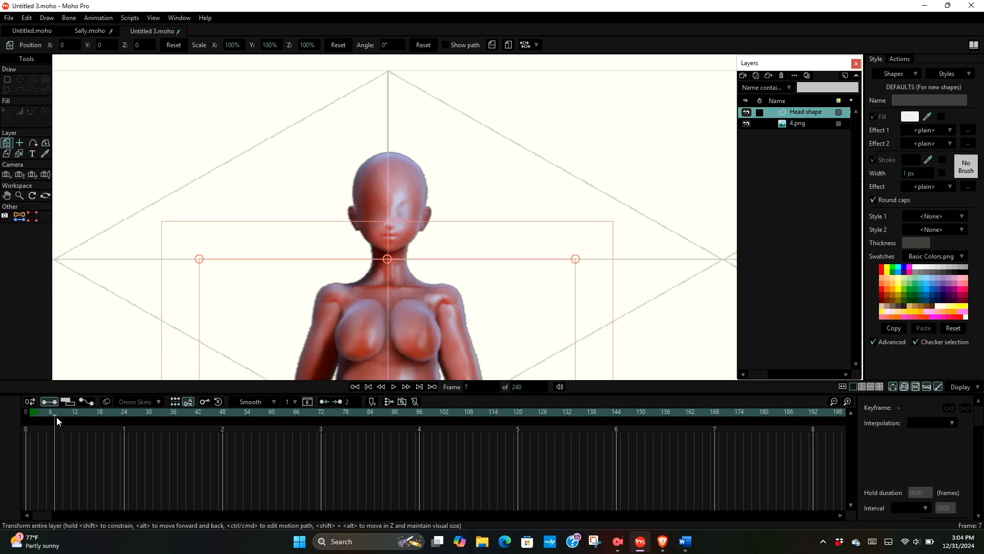
drag(55, 416, 22, 416)
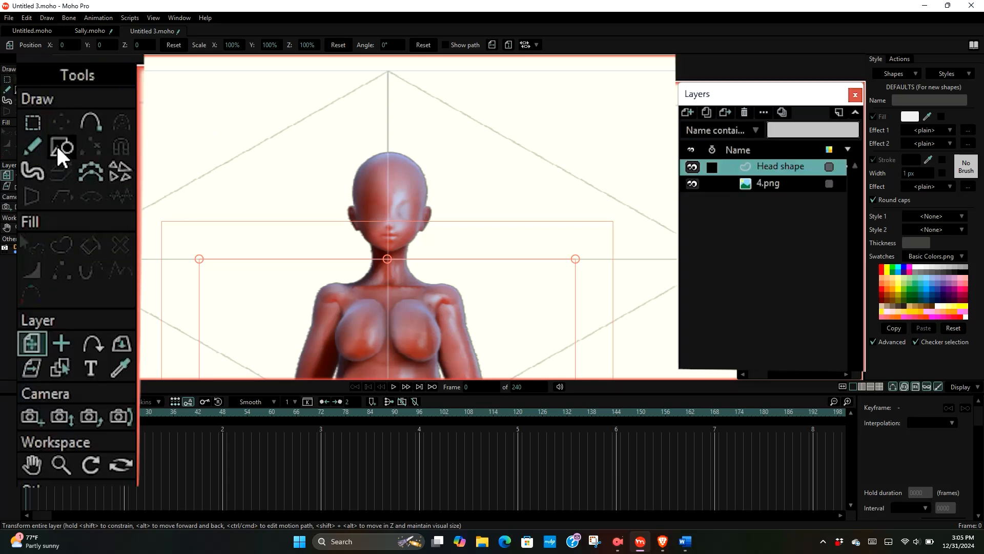
- Draw an oval over the reference head on the Head shape layer, with Auto-fill and Auto-stroke off
click(56, 145)
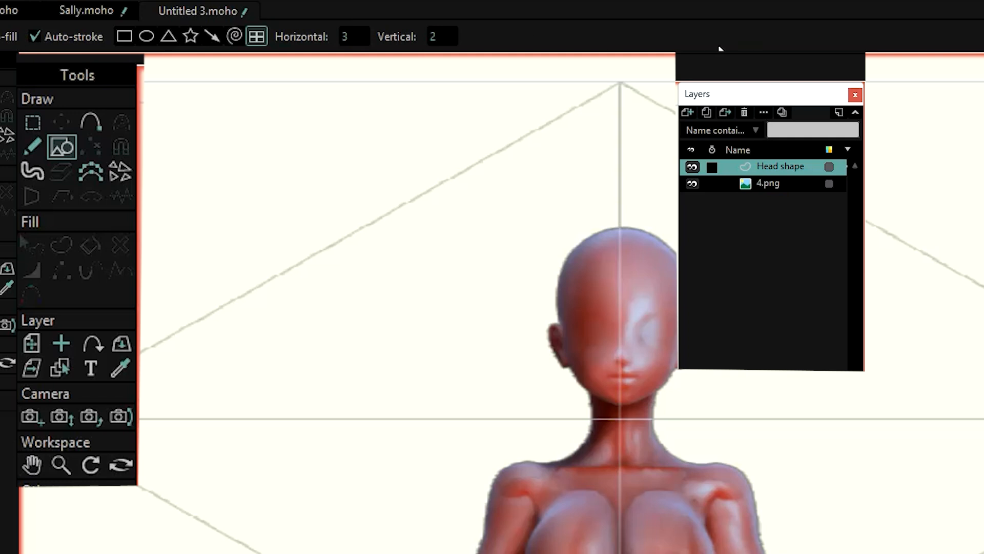
click(146, 36)
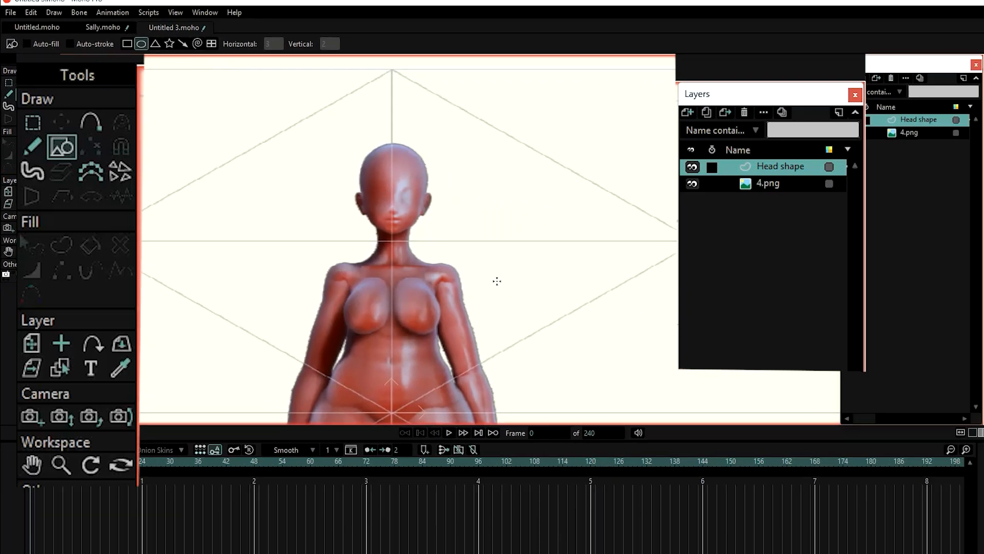
scroll(366, 218, up, 3)
scroll(359, 192, down, 4)
scroll(378, 153, up, 3)
scroll(370, 137, down, 2)
scroll(324, 127, up, 3)
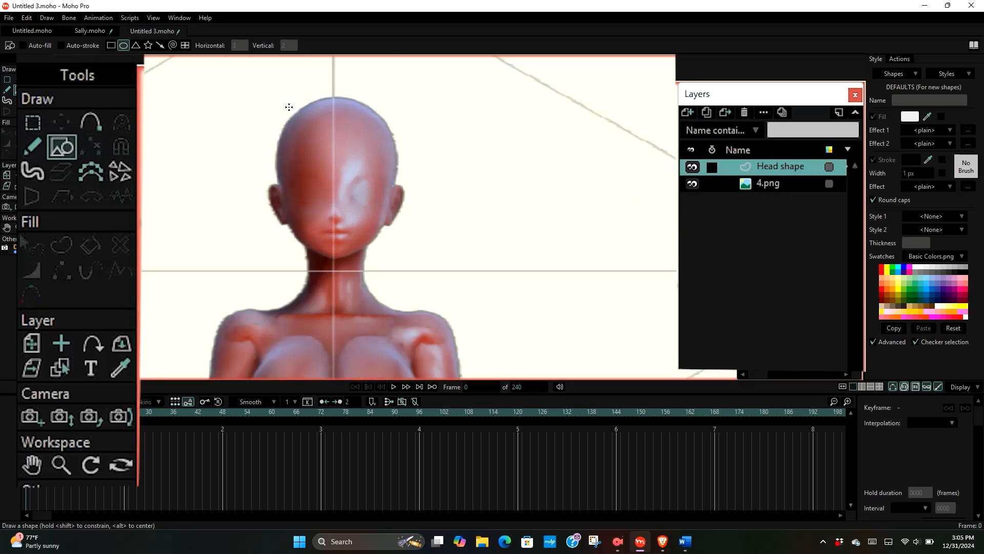
mouse_move(282, 108)
mouse_down()
mouse_move(328, 234)
mouse_move(392, 257)
mouse_up()
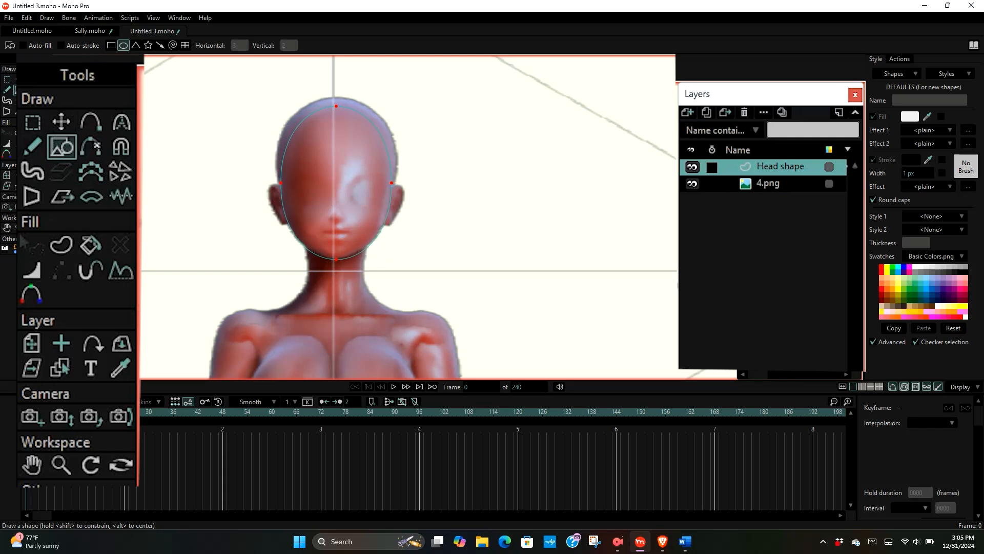
- Try to pull the oval's top and side points outward with Transform Points, and undo those point moves
click(61, 119)
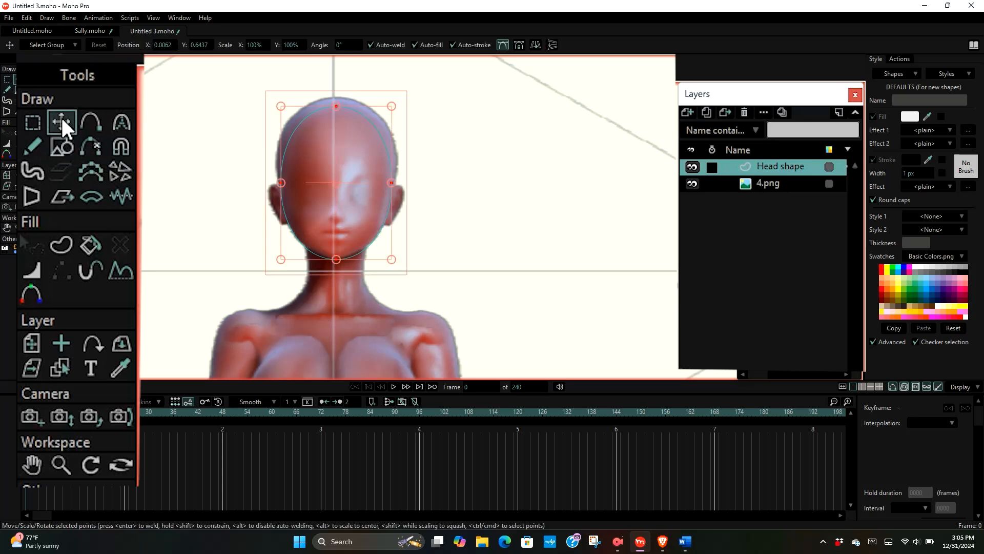
click(162, 89)
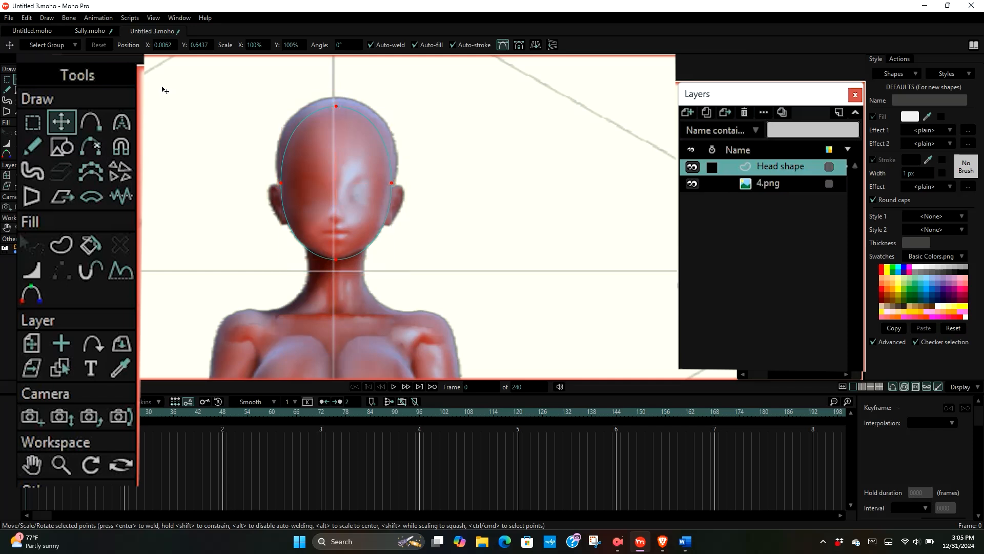
click(336, 106)
drag(337, 107, 336, 86)
drag(283, 187, 275, 181)
click(394, 183)
drag(396, 184, 401, 179)
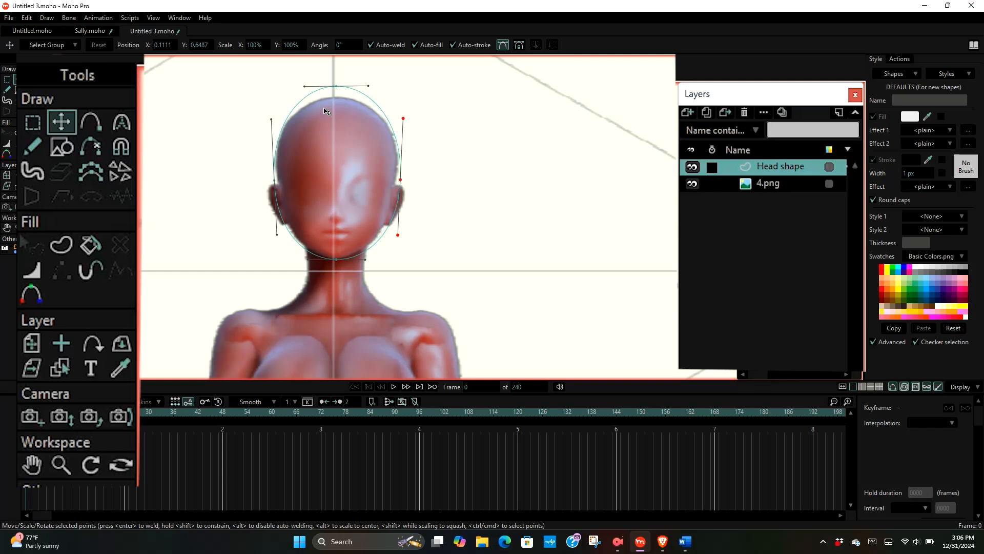
key(ctrl+z)
key(ctrl+z)
key(ctrl+z)
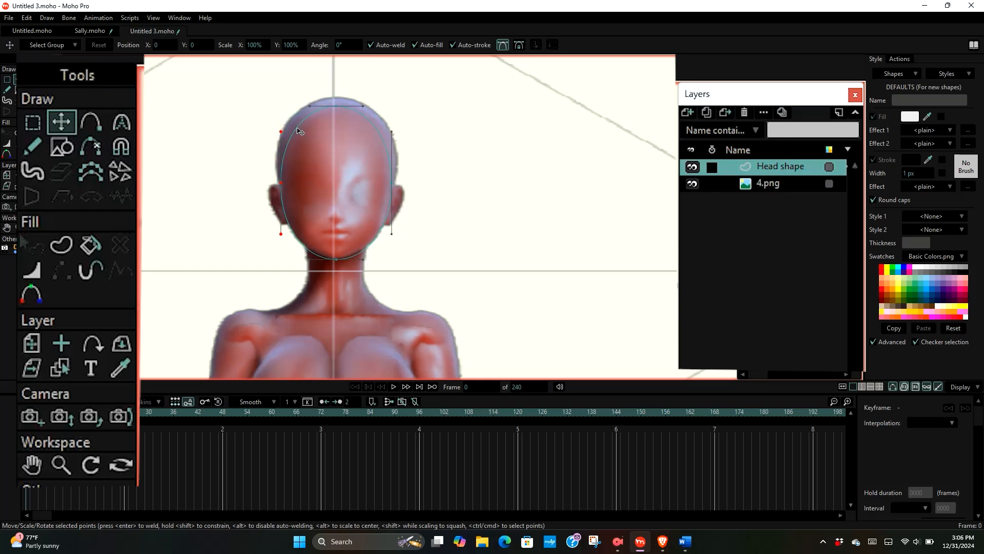
- Move the oval's top, left and right points onto the outline of the reference head and clear the point selection
key(ctrl+a)
click(336, 106)
drag(337, 103, 336, 96)
drag(282, 179, 277, 180)
key(ctrl+a)
drag(392, 178, 396, 179)
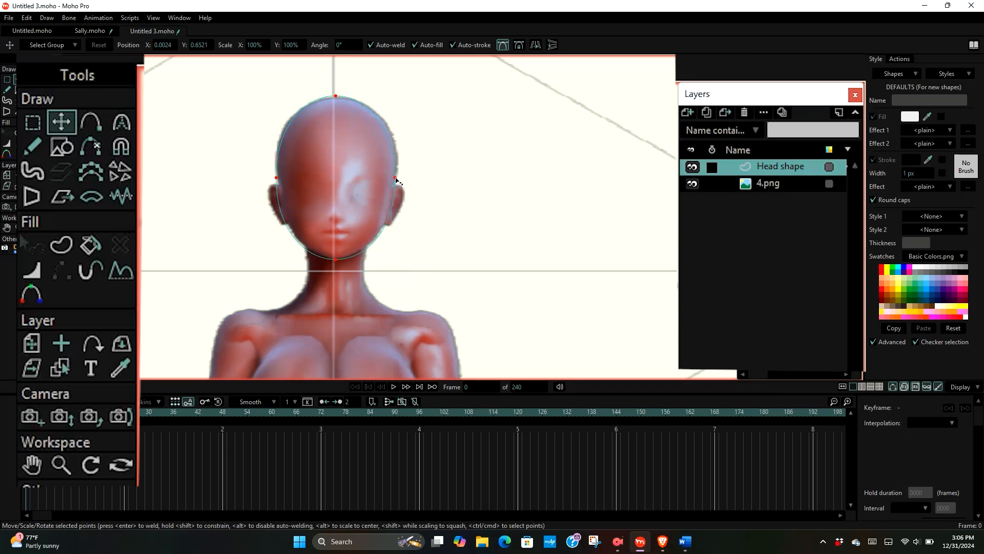
key(ctrl+a)
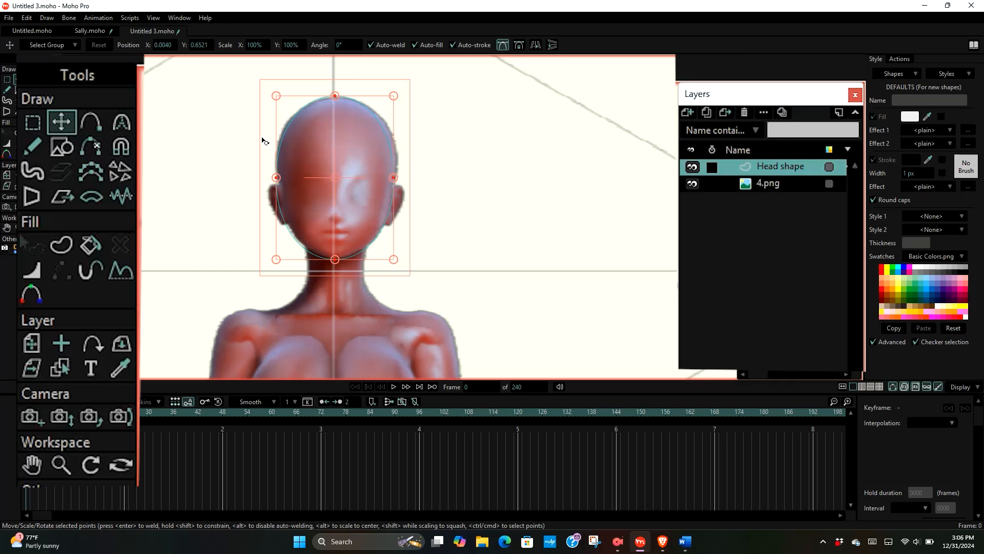
click(188, 110)
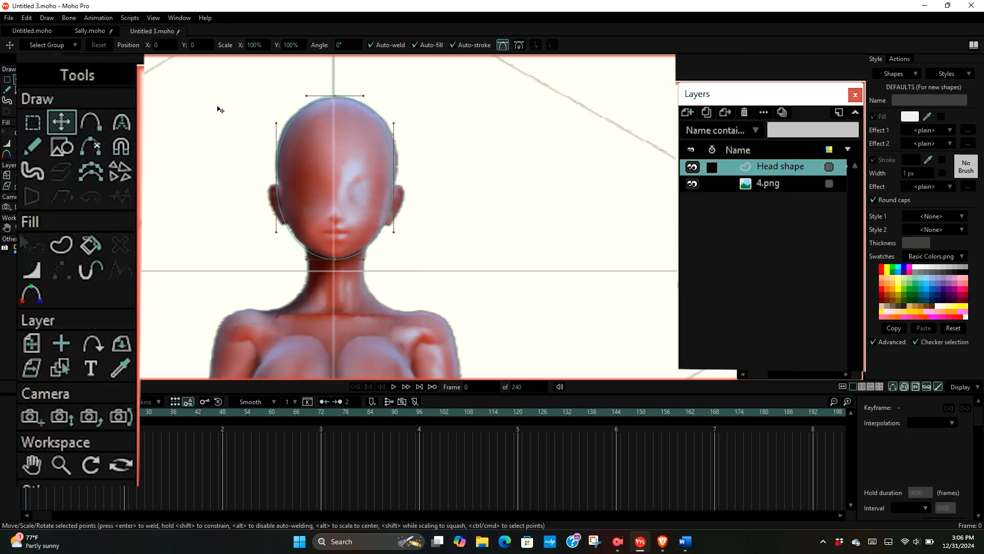
scroll(294, 108, down, 3)
scroll(314, 105, up, 4)
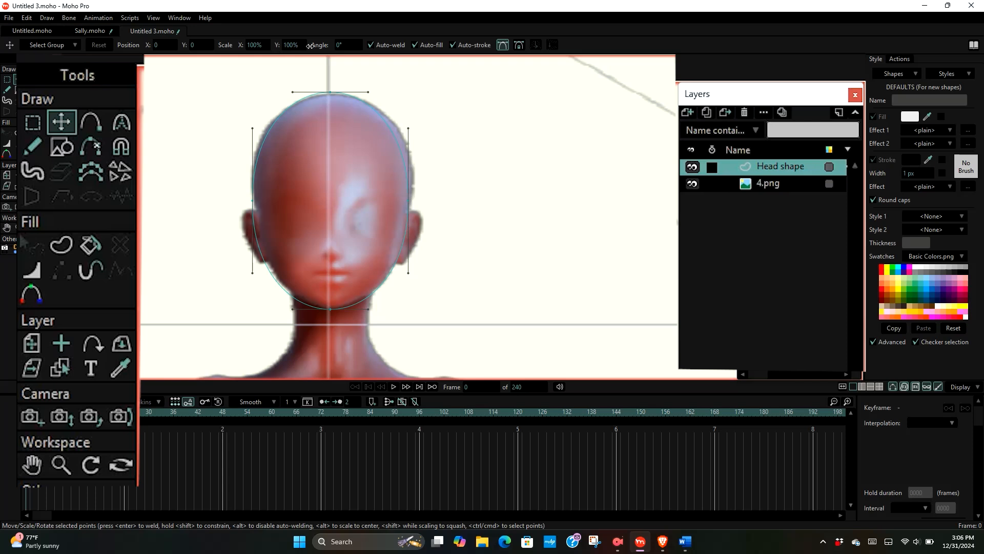
click(371, 47)
click(416, 47)
scroll(315, 104, down, 1)
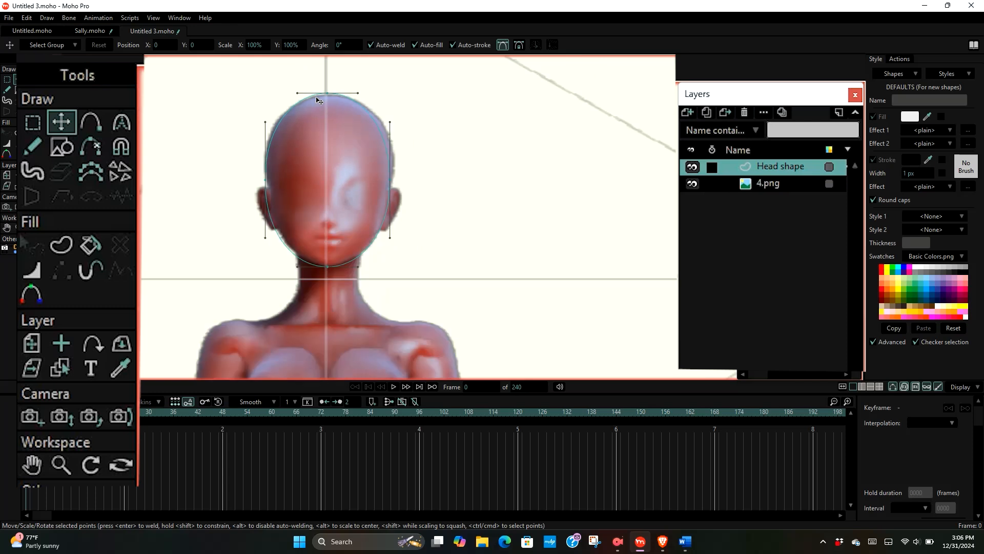
- Check the face symmetry image in the Brave browser, return to Moho Pro and set the oval's top point to X position 0
scroll(327, 95, up, 4)
scroll(330, 94, down, 2)
click(329, 93)
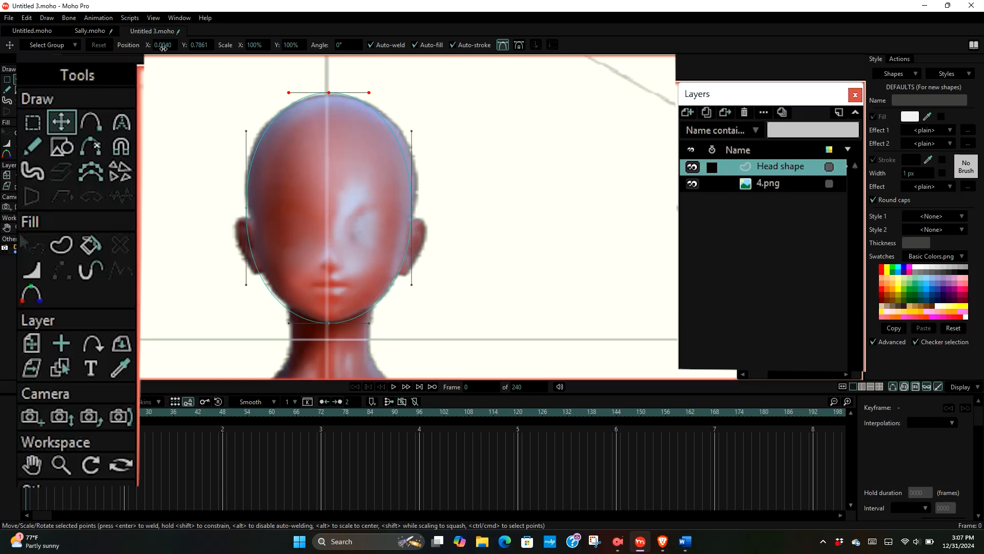
click(662, 541)
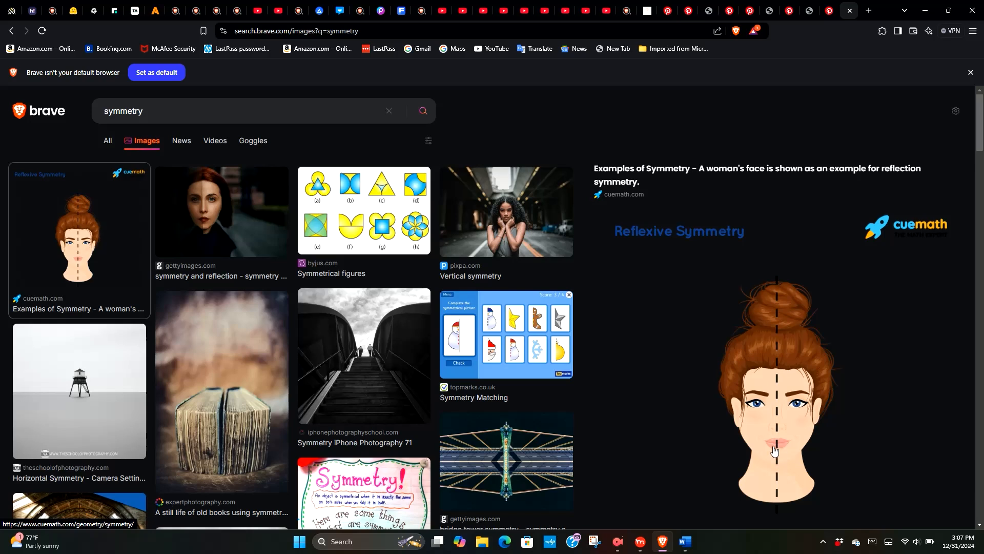
click(640, 541)
scroll(332, 165, up, 3)
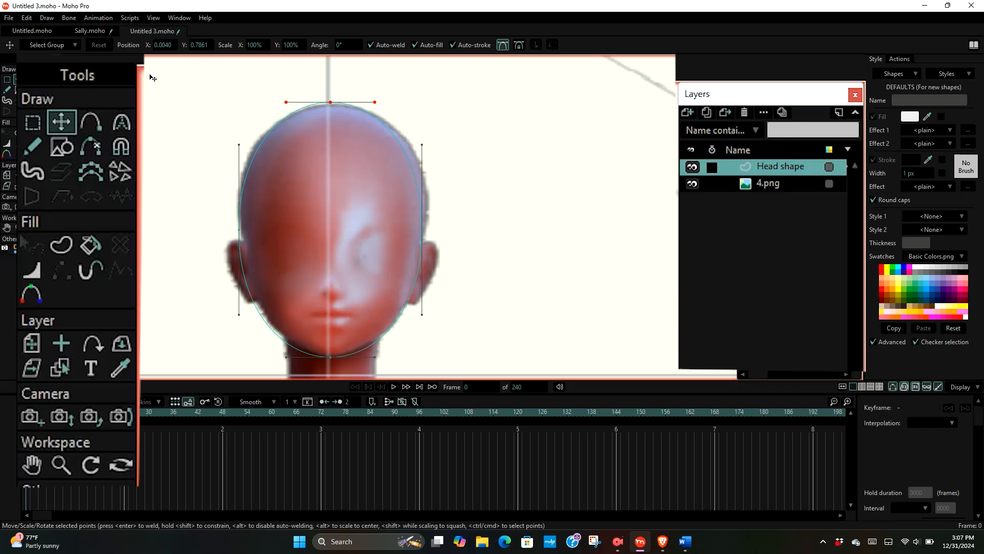
click(170, 45)
text(0)
key(Return)
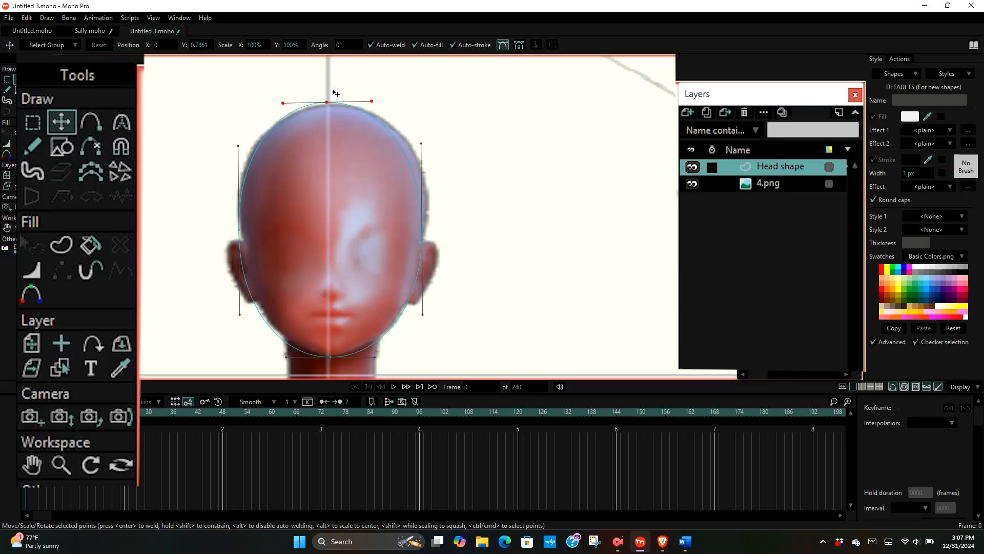
- Set the X position of the oval's bottom point at the chin to 0
scroll(333, 93, down, 1)
click(331, 303)
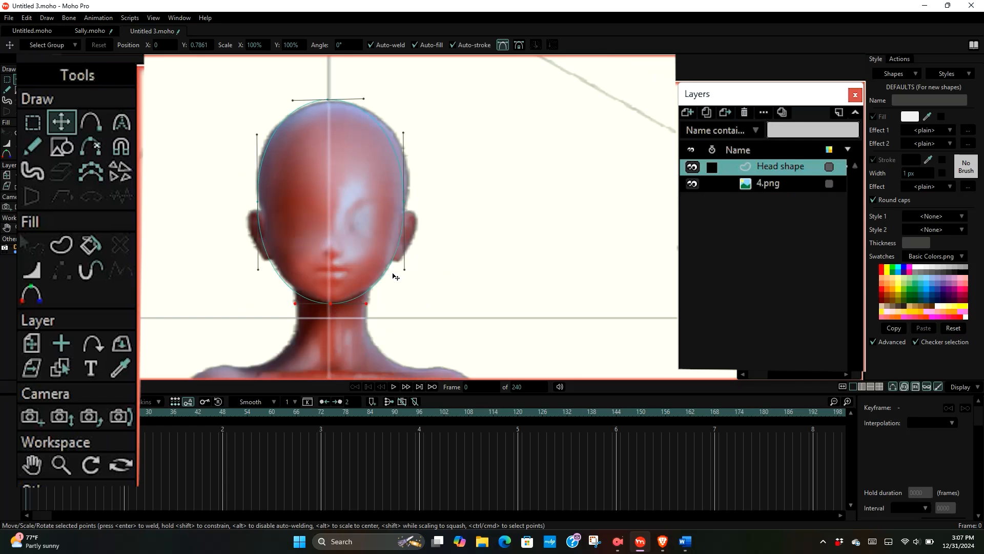
click(163, 45)
text(0)
key(Return)
- Try mirroring the head oval with only its top point selected, compare it with the reference head, and undo the mirroring
click(30, 120)
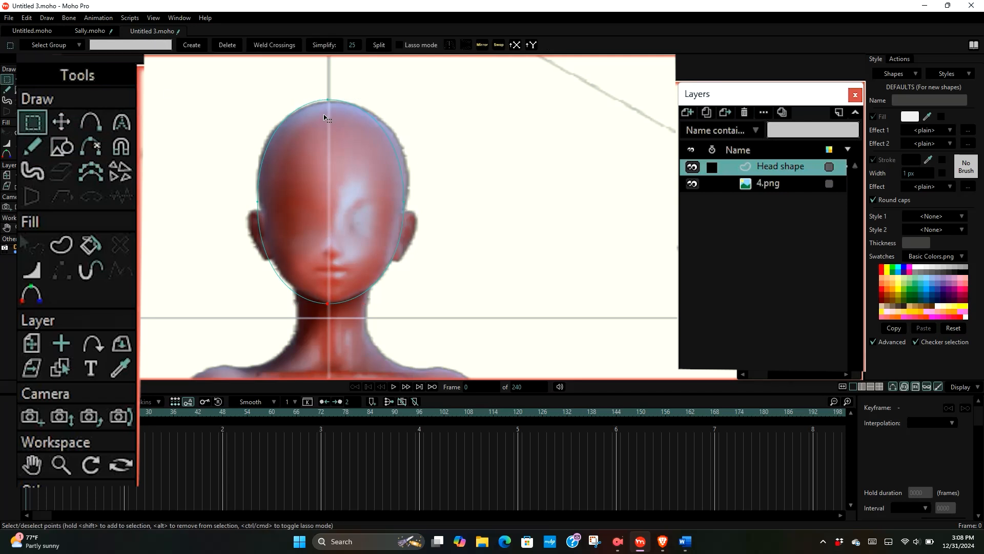
scroll(327, 118, down, 2)
drag(318, 95, 345, 118)
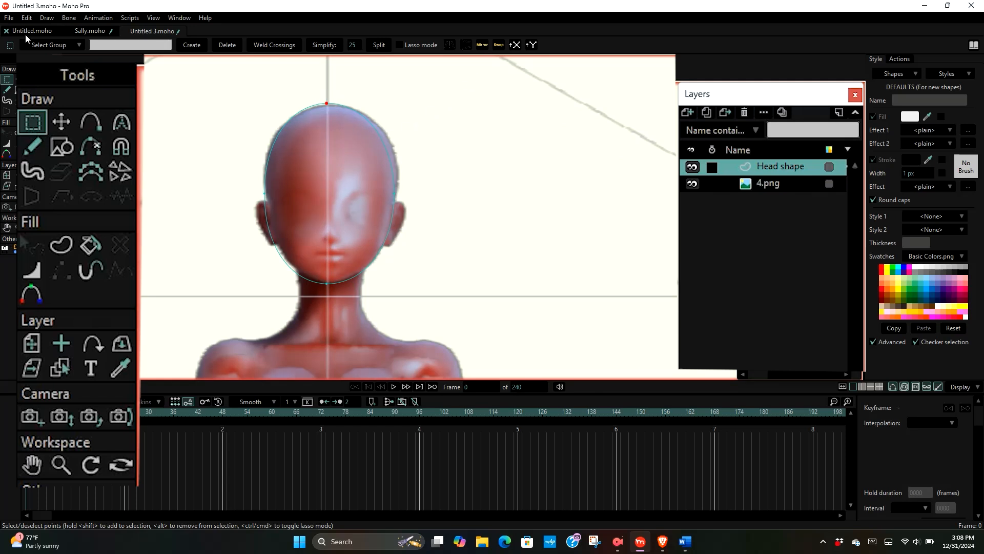
click(482, 47)
scroll(320, 139, down, 5)
scroll(321, 162, up, 3)
scroll(319, 157, down, 5)
scroll(318, 153, up, 4)
scroll(317, 149, down, 1)
scroll(316, 148, up, 8)
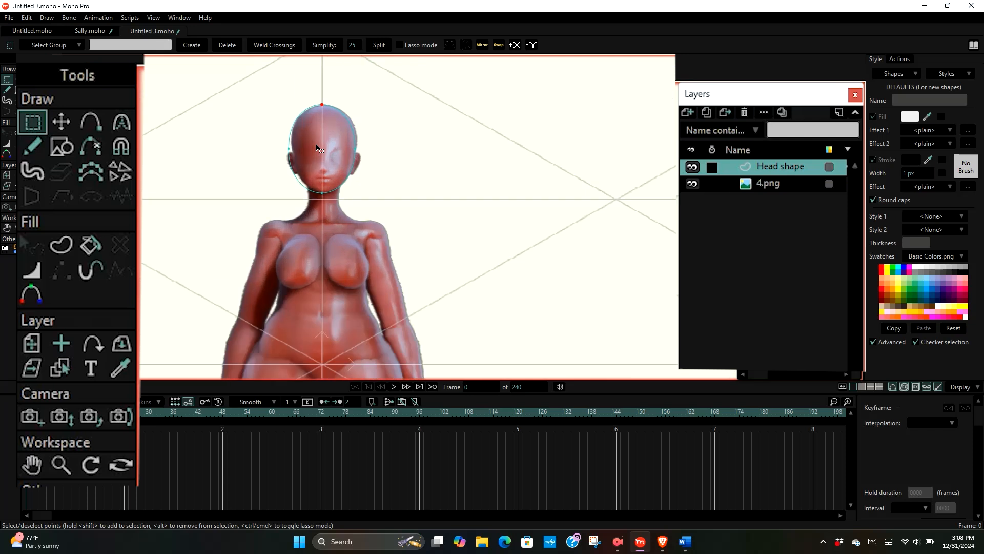
scroll(318, 139, down, 3)
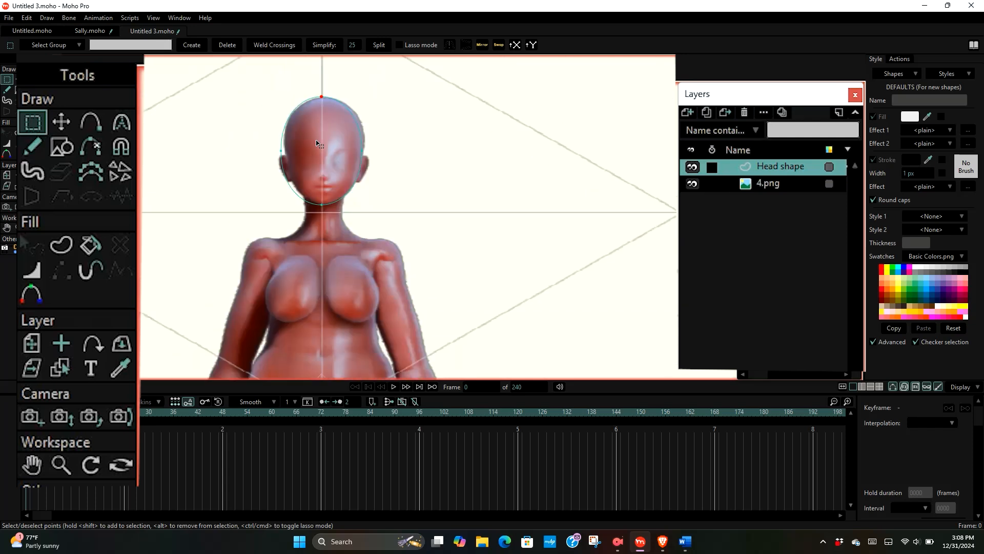
scroll(317, 143, down, 3)
scroll(318, 140, up, 5)
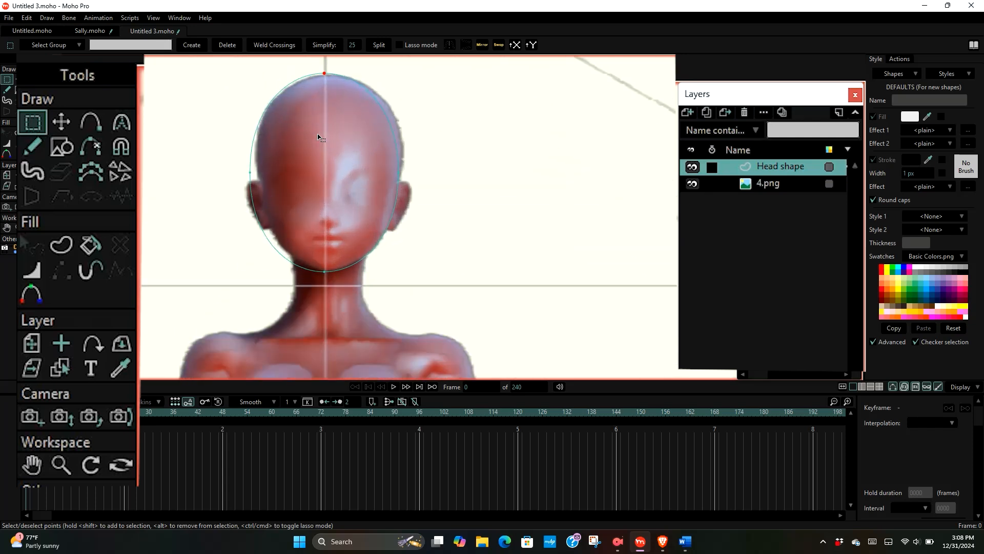
key(ctrl+z)
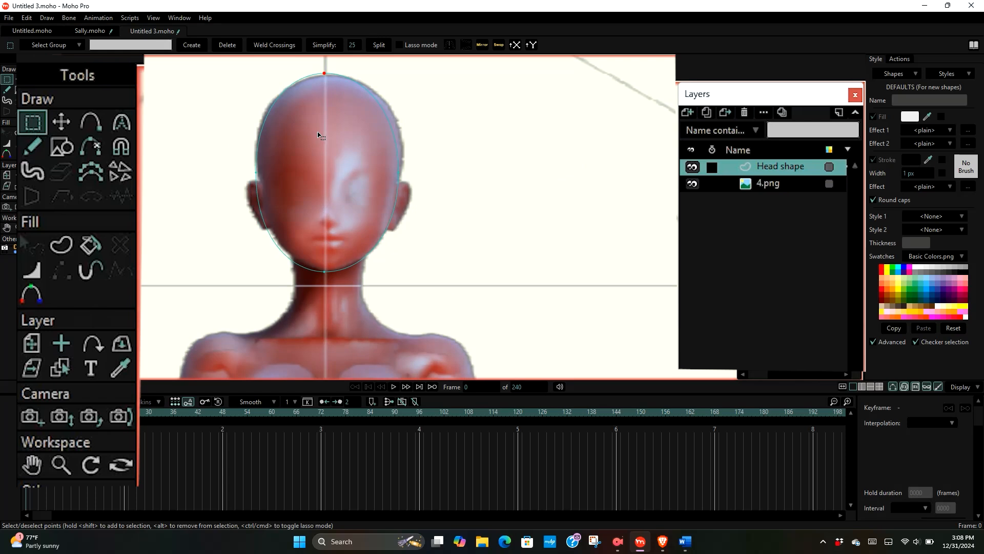
- Try mirroring the head oval with only its bottom chin point selected, and undo the mirroring
scroll(317, 135, down, 2)
scroll(325, 188, up, 1)
drag(330, 223, 334, 227)
scroll(322, 242, down, 2)
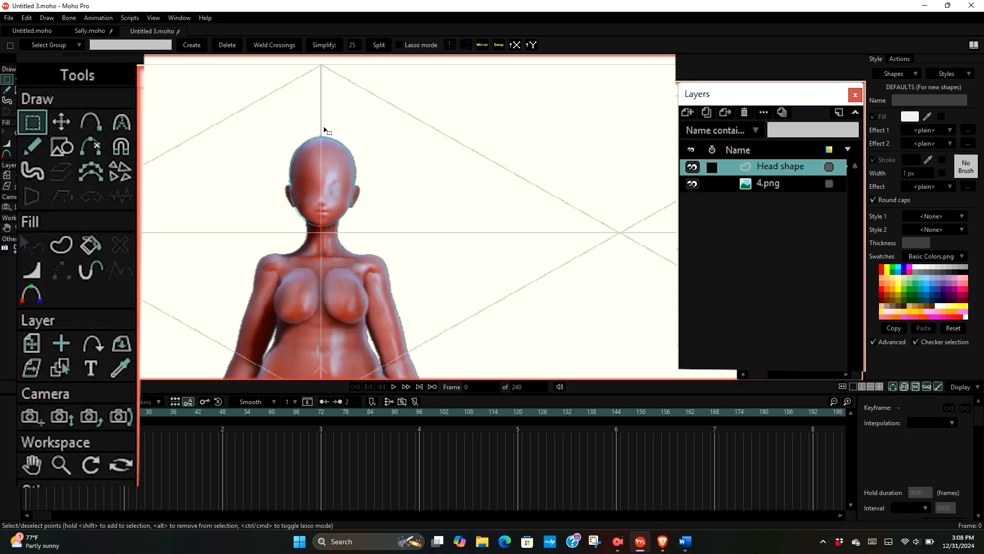
scroll(324, 130, up, 2)
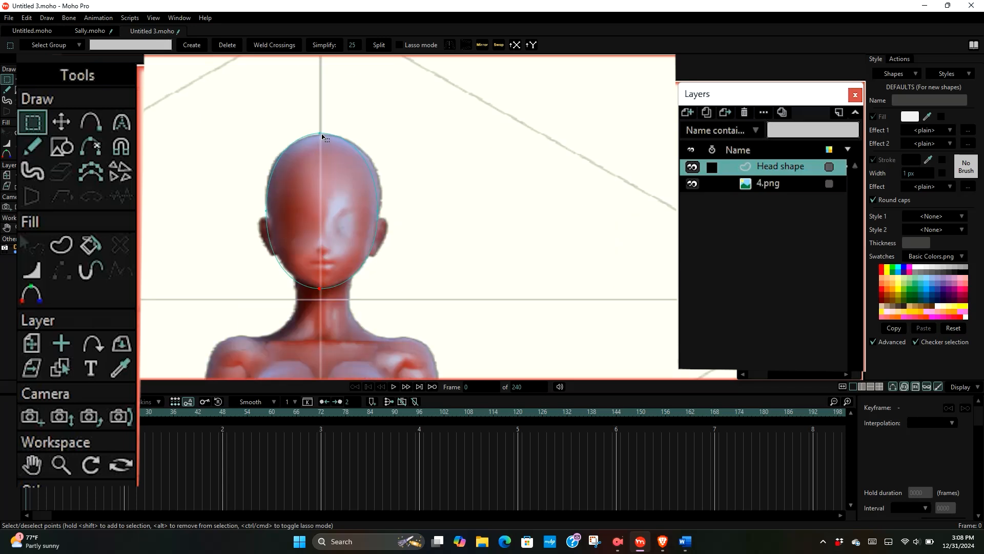
click(483, 45)
scroll(353, 234, up, 3)
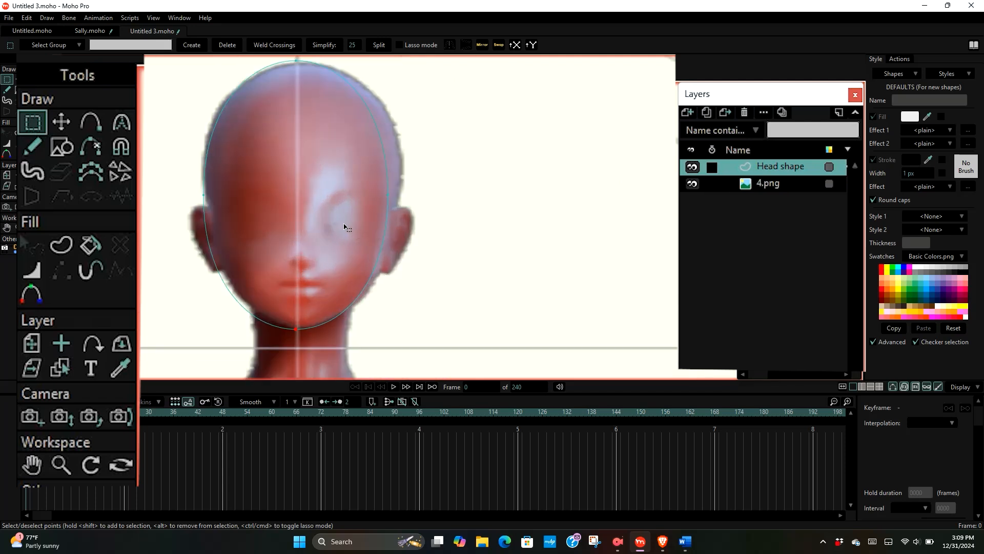
key(ctrl+z)
- Select the oval's top point again and mirror the head outline across its vertical centre line
scroll(343, 226, down, 3)
drag(301, 121, 334, 163)
scroll(356, 131, up, 2)
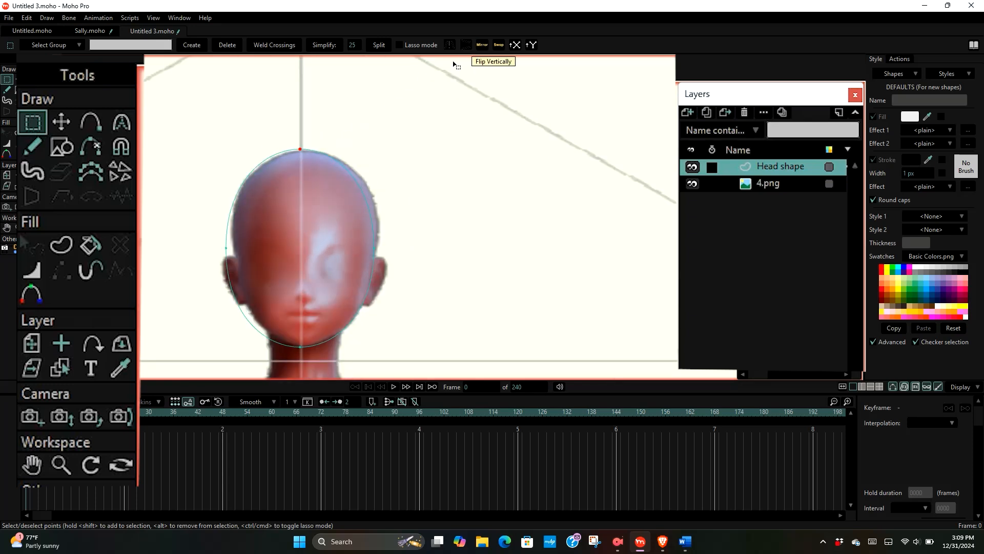
- Examine the mirrored head oval against the reference character's head and full figure
scroll(283, 187, up, 2)
scroll(306, 204, down, 3)
scroll(302, 225, up, 2)
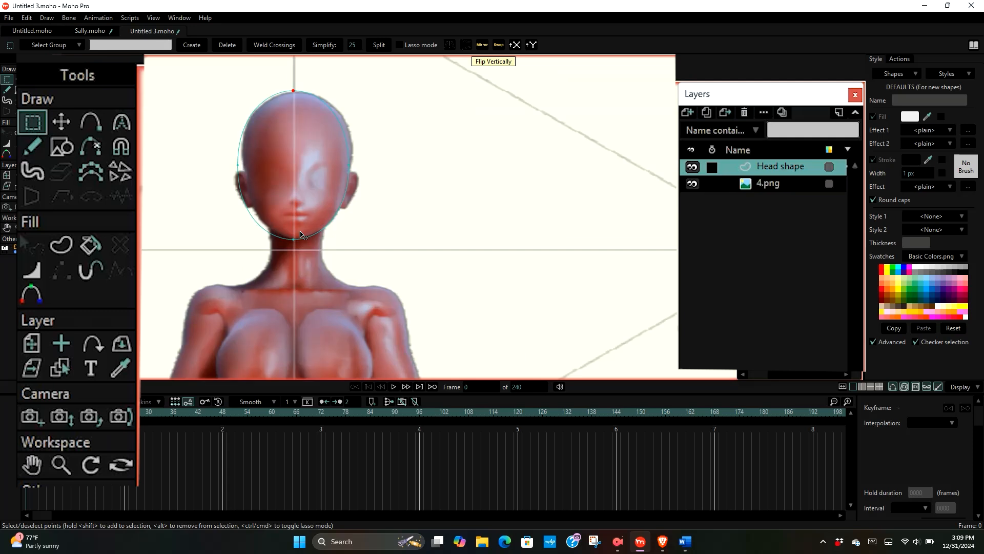
scroll(303, 205, down, 2)
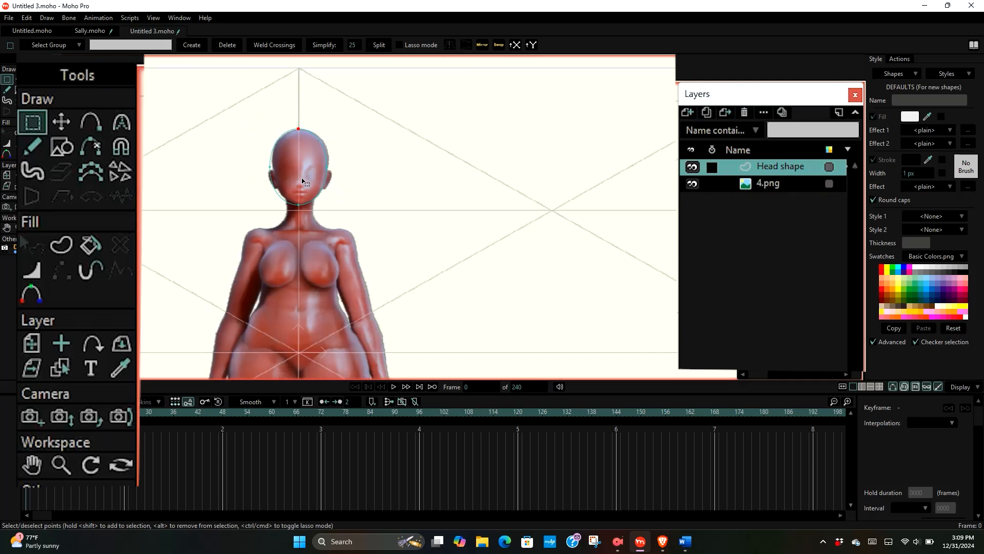
scroll(307, 172, down, 3)
scroll(307, 169, up, 3)
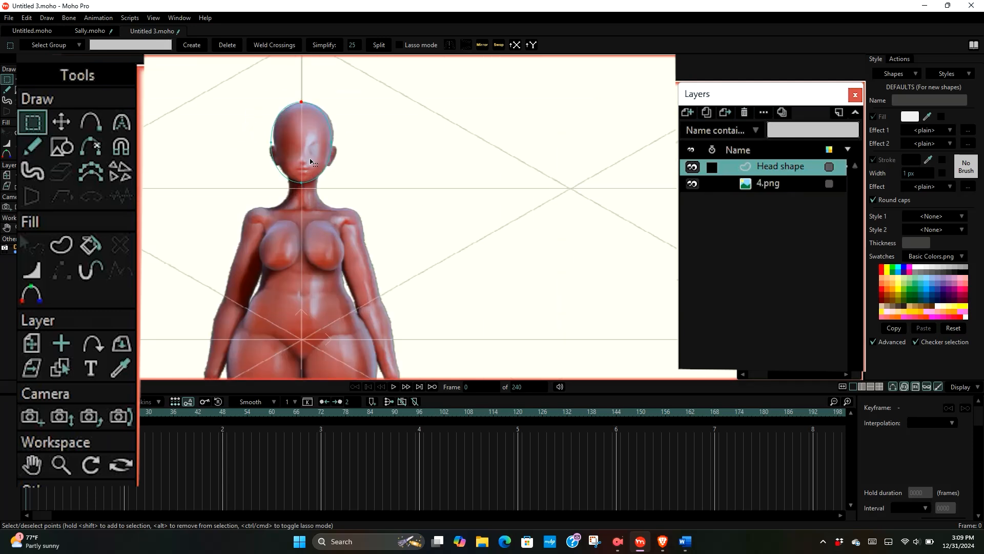
scroll(404, 105, down, 3)
scroll(334, 147, up, 2)
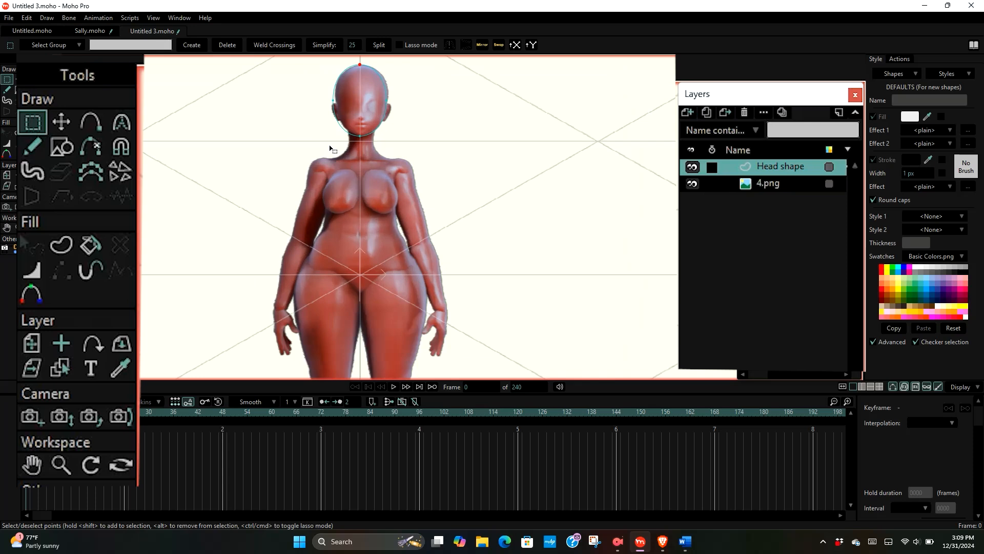
scroll(279, 132, up, 3)
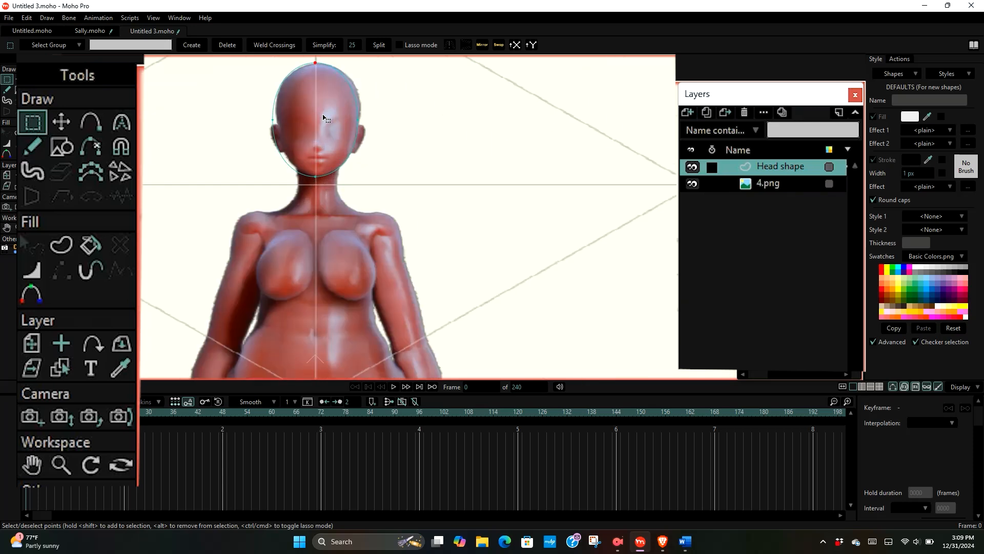
scroll(323, 118, up, 1)
scroll(305, 123, down, 2)
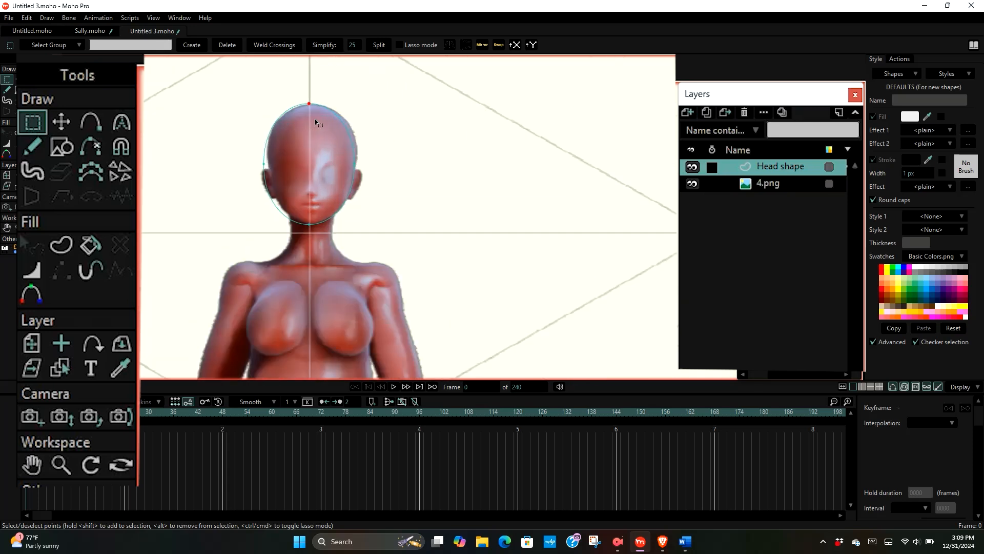
scroll(287, 117, up, 3)
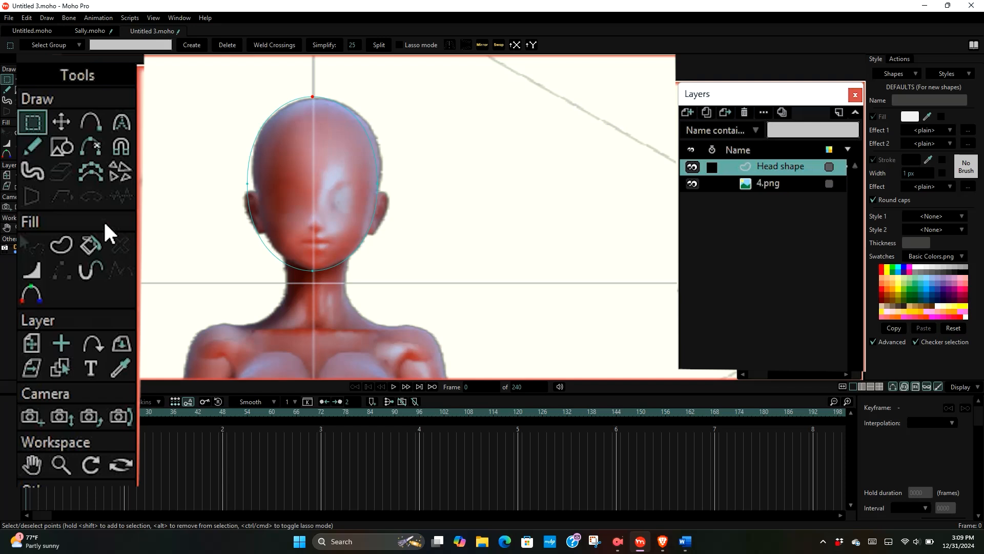
click(57, 146)
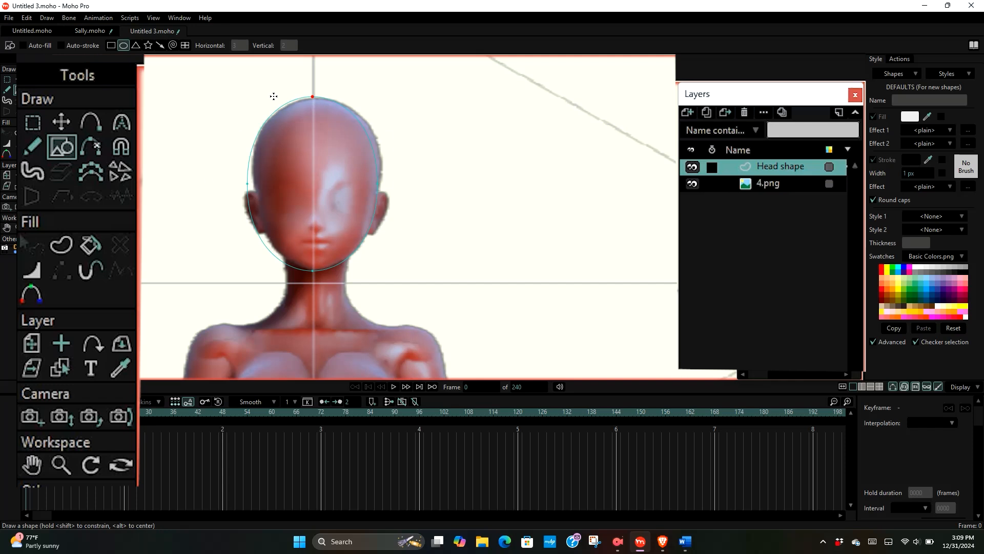
scroll(277, 124, up, 2)
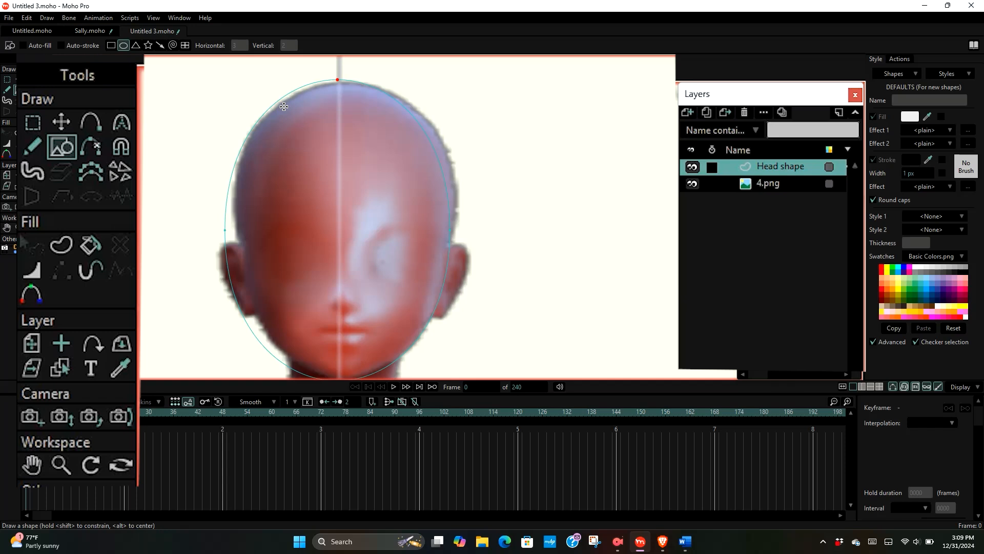
scroll(284, 106, down, 2)
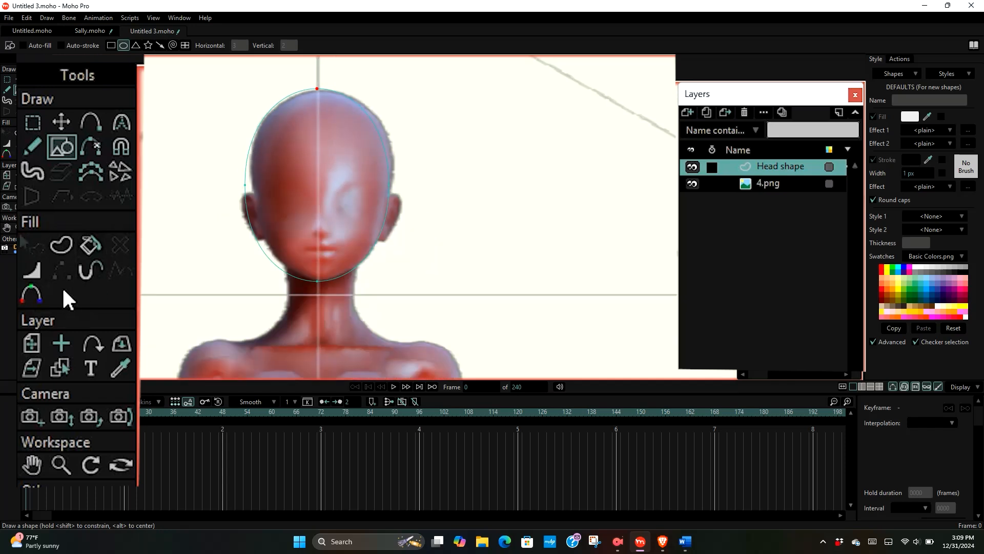
- Create a stroke-only shape from the closed head oval, without a fill
click(61, 241)
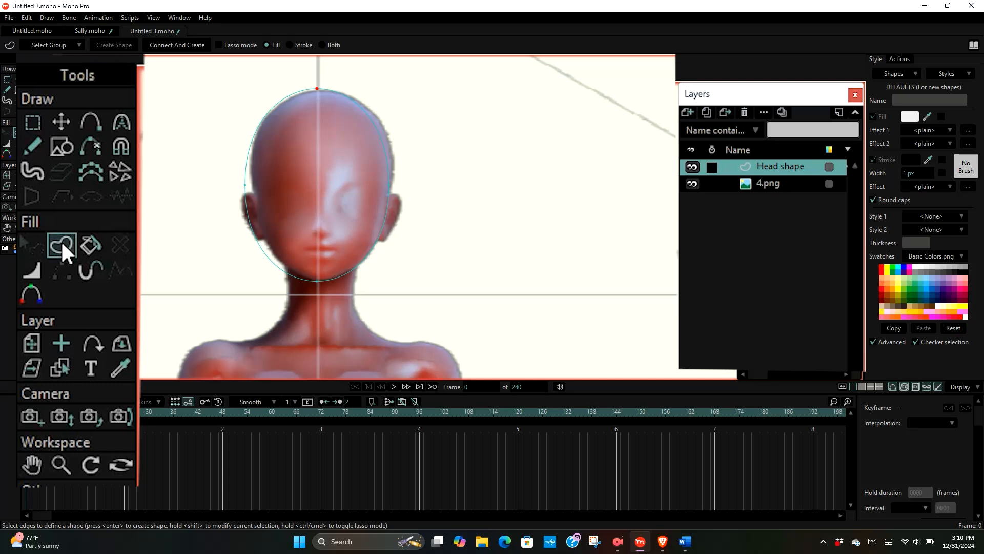
click(250, 149)
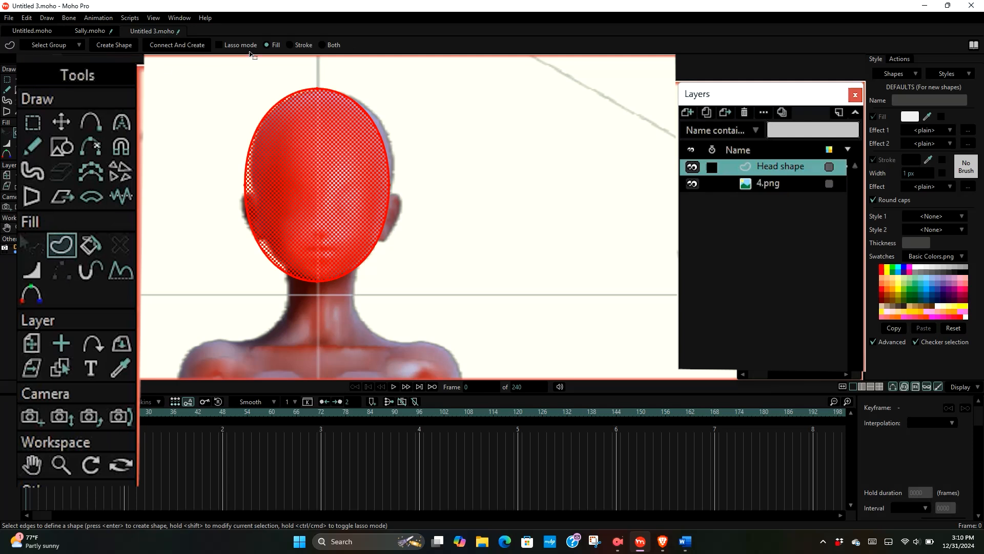
click(289, 44)
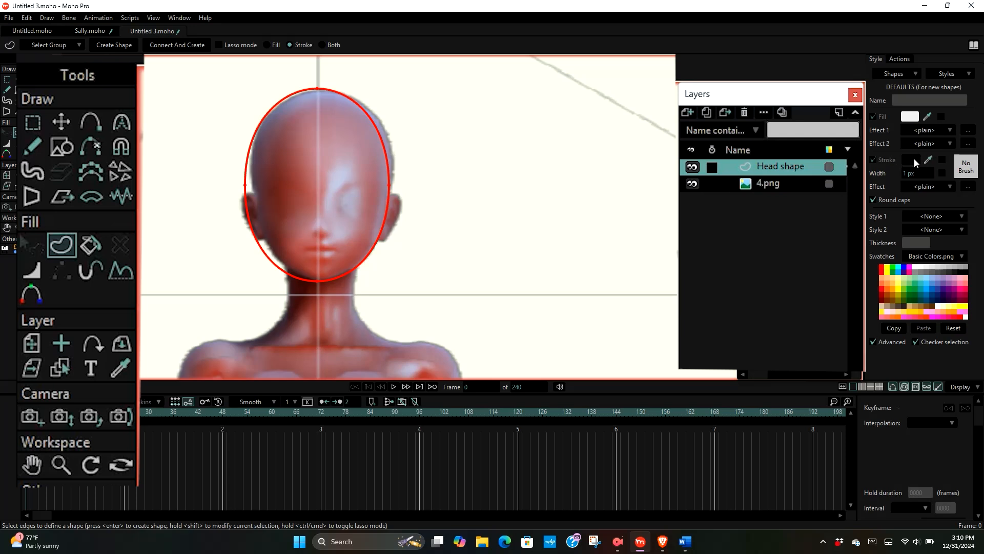
click(267, 45)
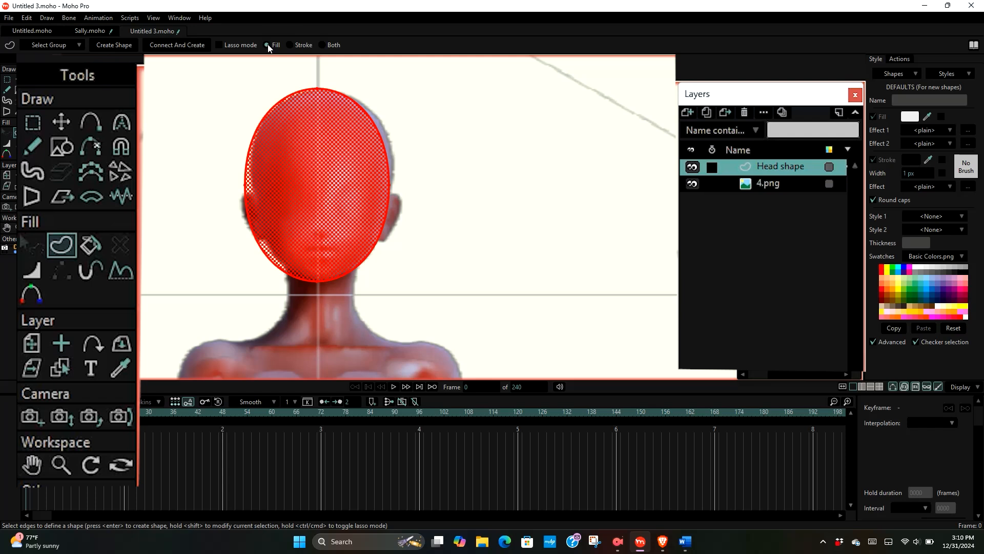
click(290, 46)
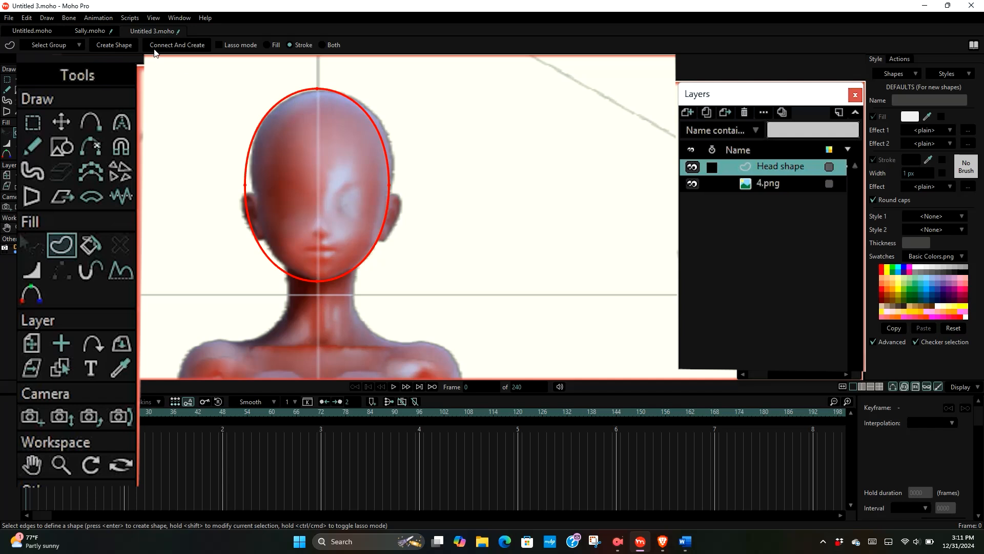
click(107, 45)
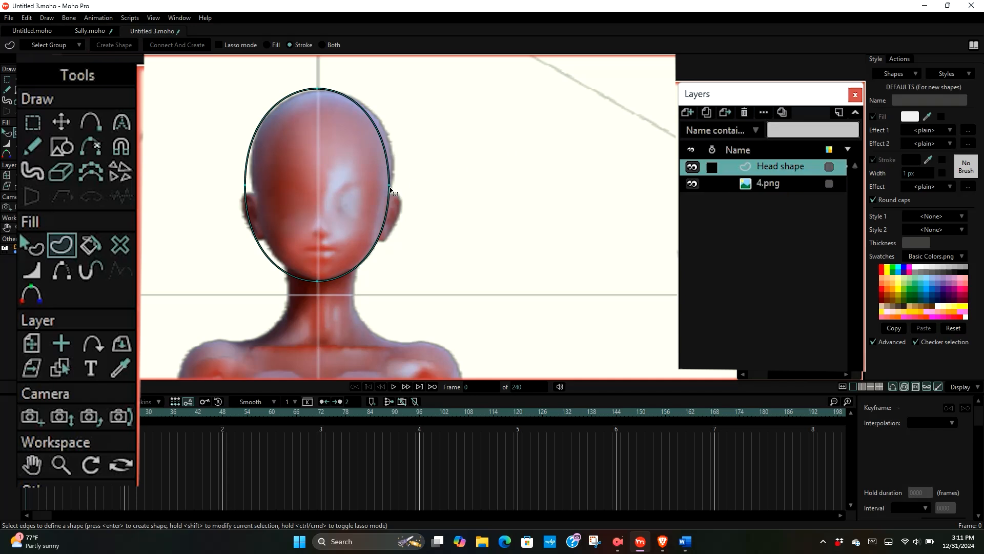
- Examine the stroked head outline against the reference character's face, ears and jaw
scroll(356, 164, down, 3)
scroll(339, 178, up, 4)
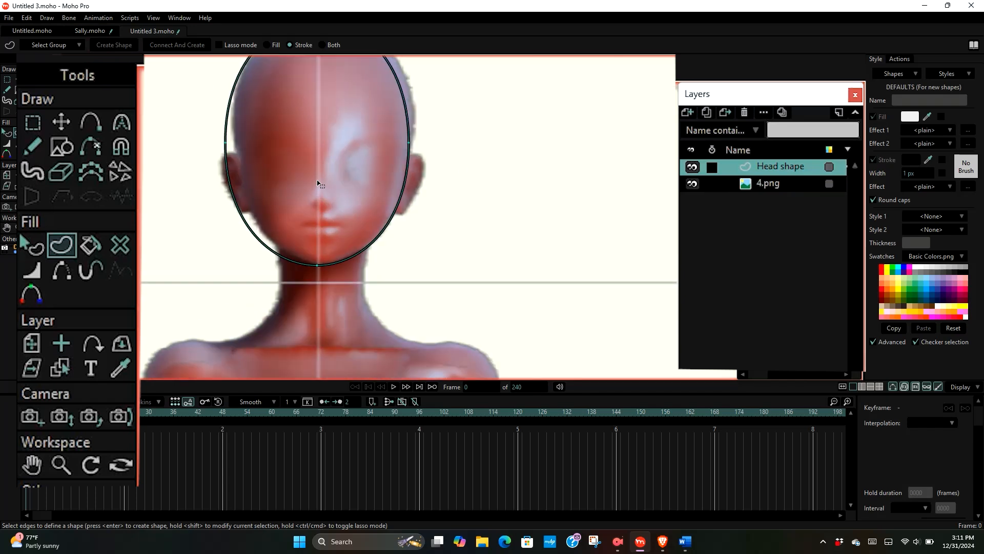
scroll(315, 190, down, 2)
scroll(303, 150, down, 1)
scroll(308, 136, up, 2)
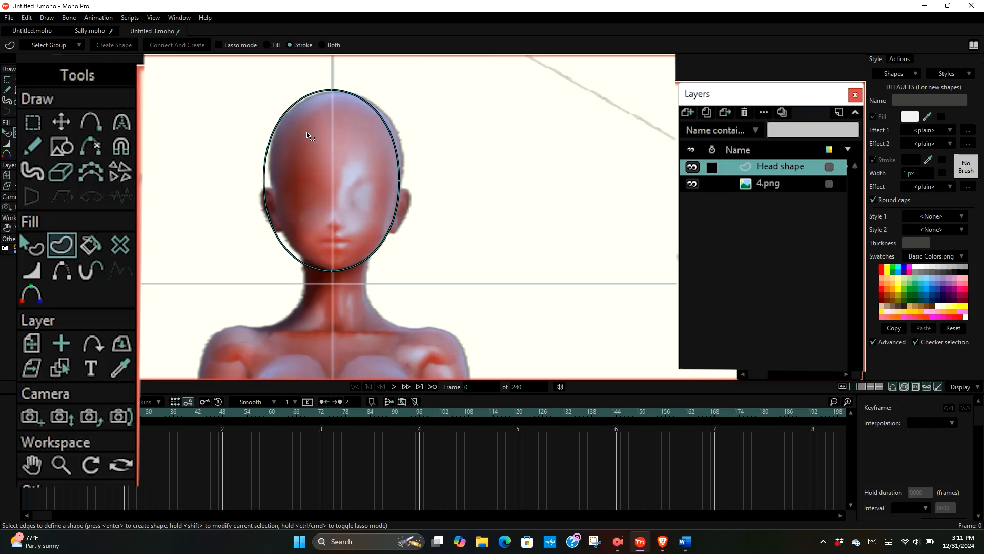
scroll(312, 137, up, 1)
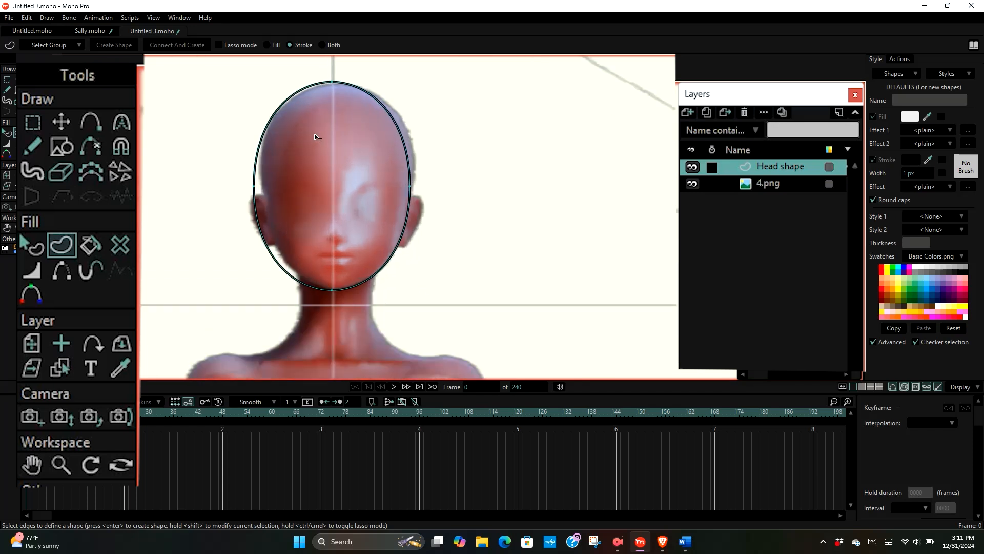
scroll(315, 137, down, 2)
scroll(323, 191, up, 1)
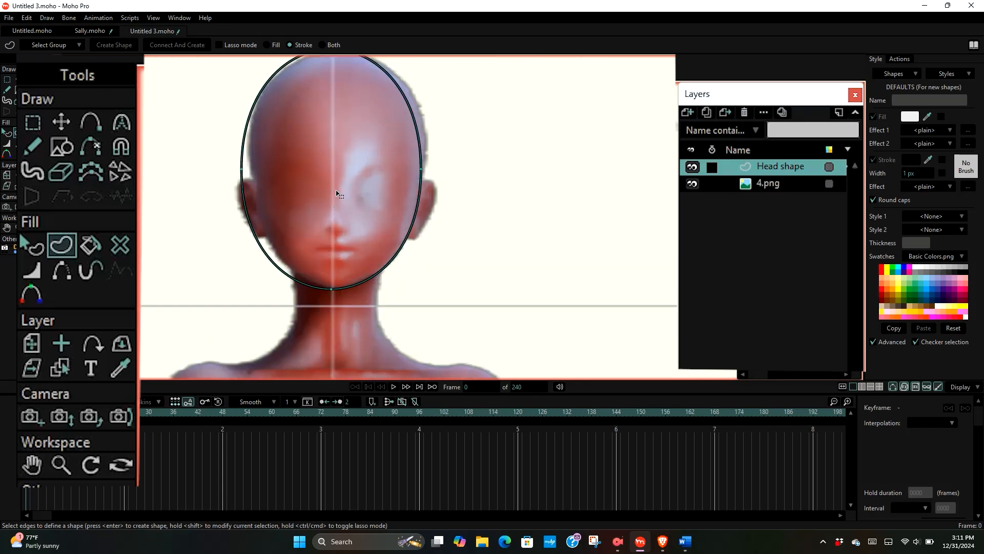
scroll(364, 210, up, 1)
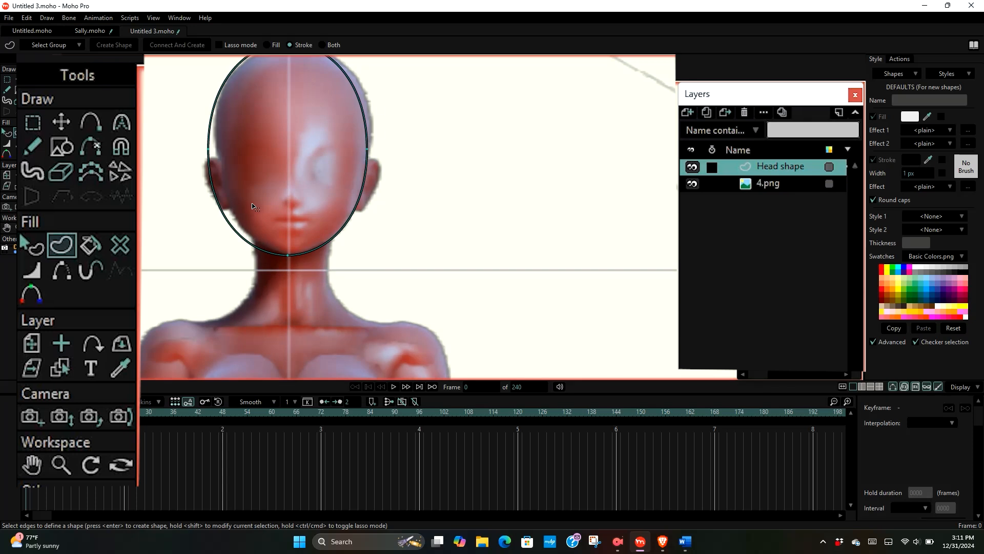
scroll(253, 191, down, 1)
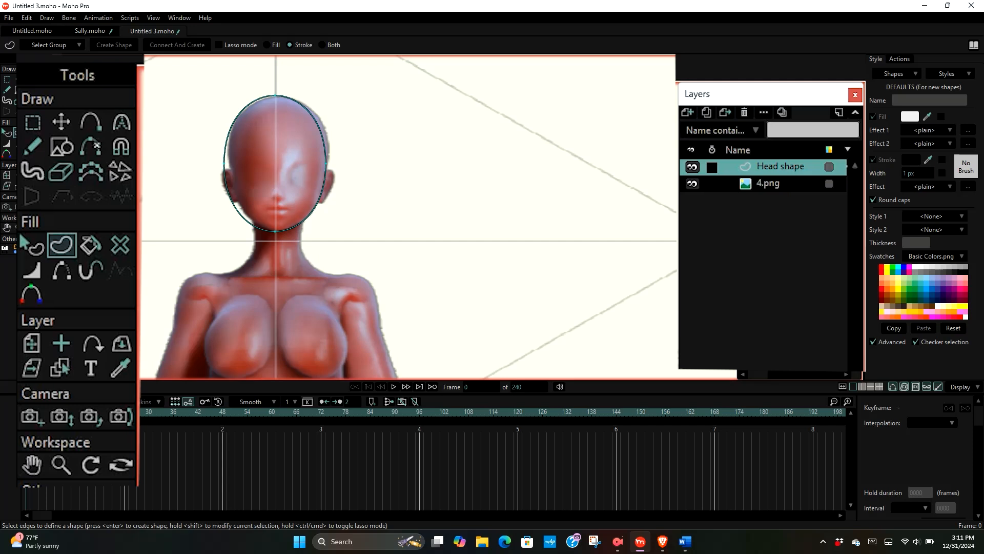
scroll(61, 92, up, 2)
scroll(185, 105, down, 1)
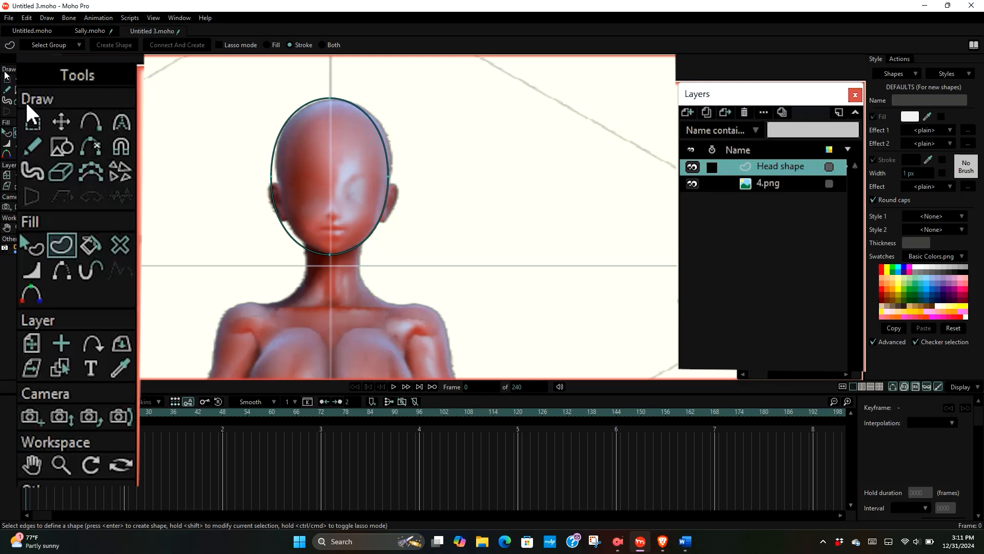
- Add one curve point on each lower jaw side of the head outline, midway between the side point and the chin
click(92, 119)
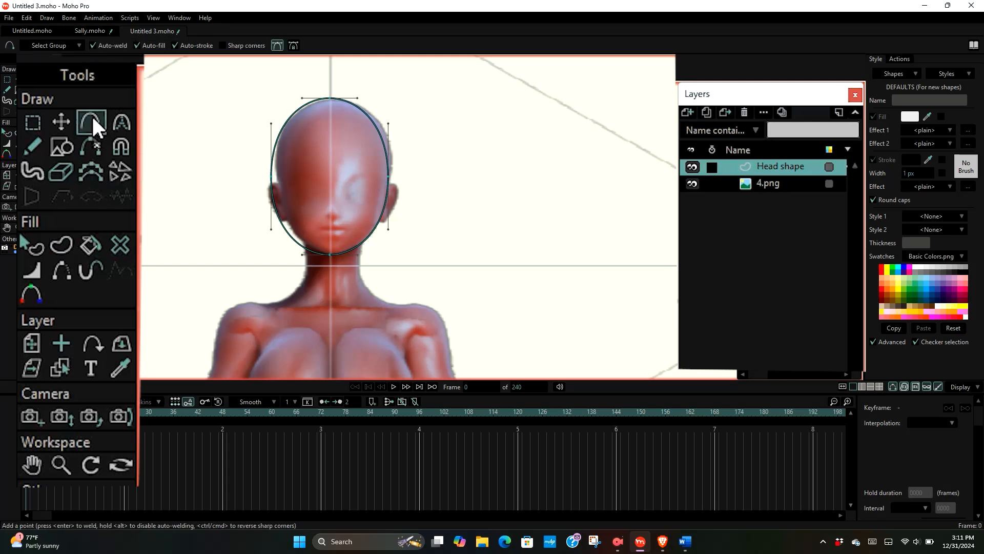
scroll(301, 220, up, 2)
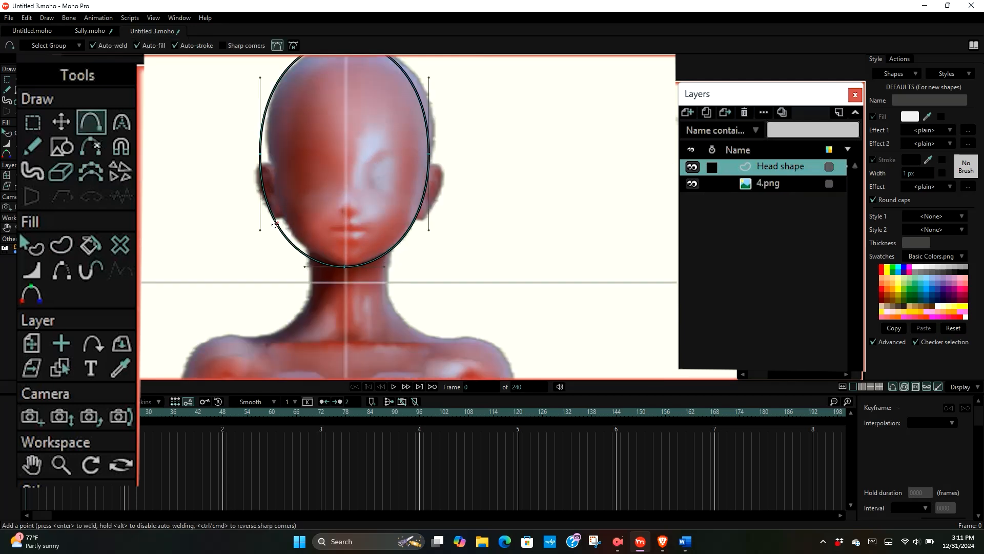
drag(274, 224, 337, 195)
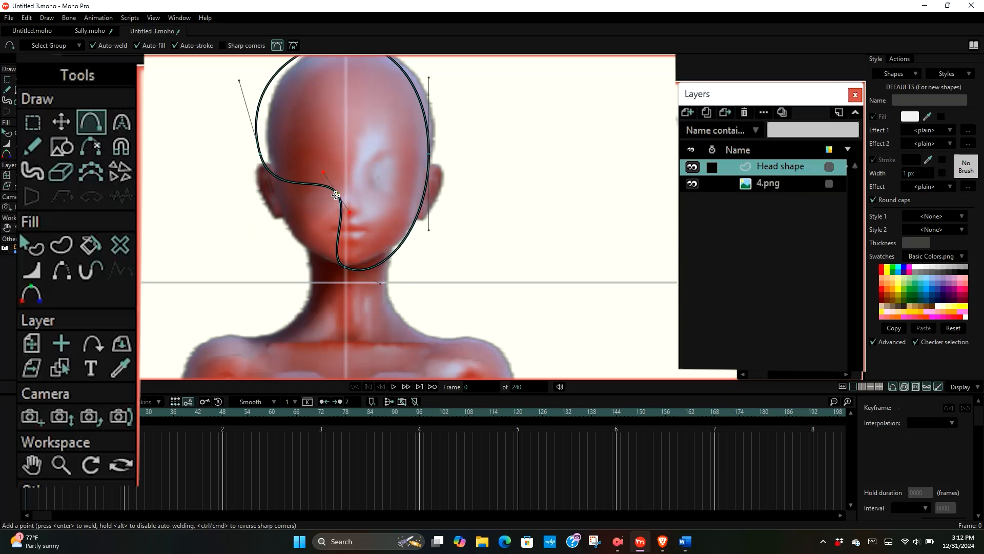
key(ctrl+z)
click(278, 225)
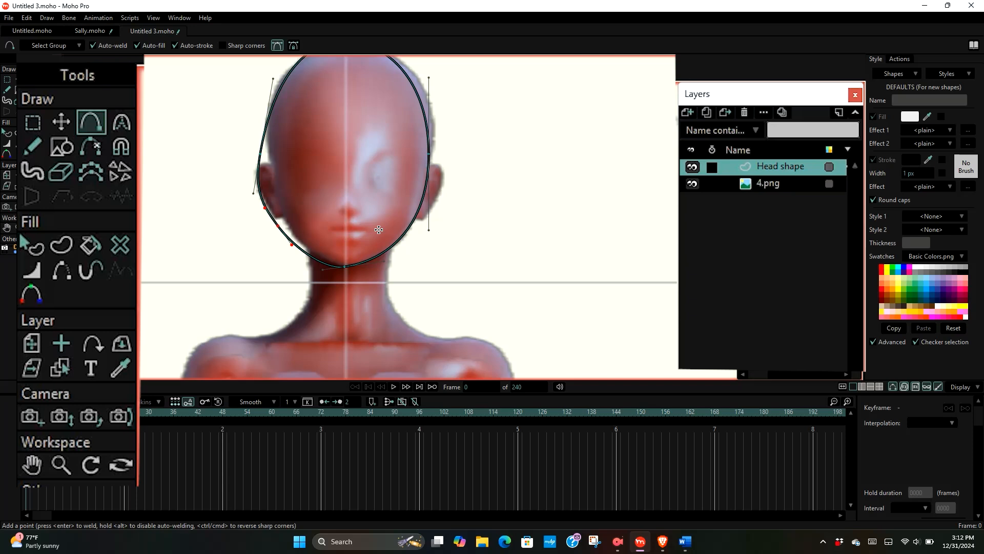
click(420, 217)
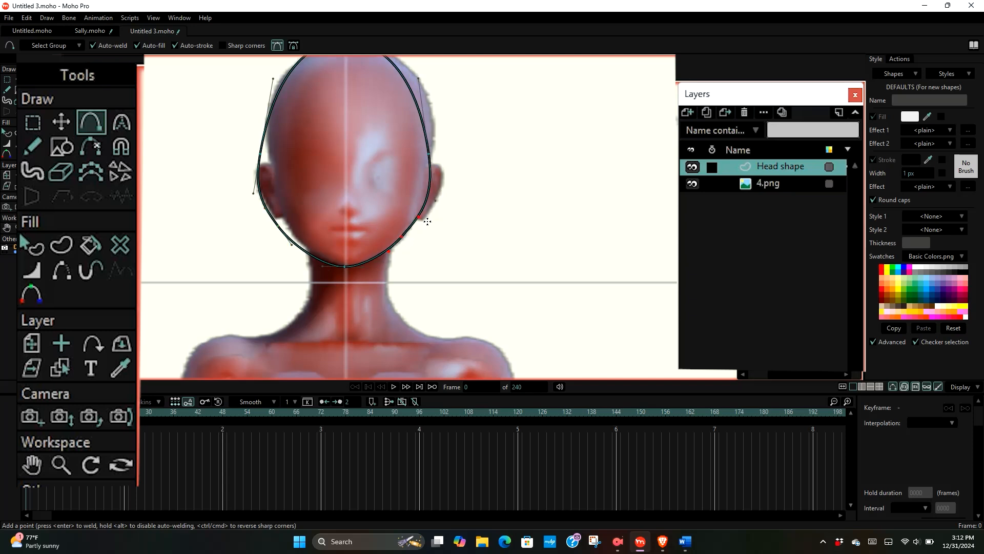
scroll(379, 171, down, 5)
scroll(352, 156, up, 3)
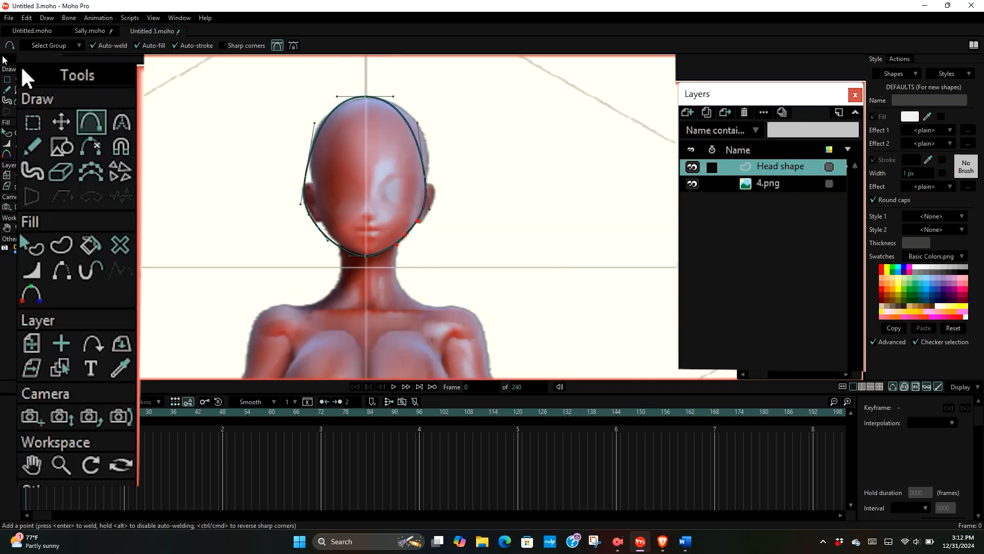
- Reshape the left half of the head outline to the reference by adjusting the side point, its upper curve handle and the jaw point
click(58, 122)
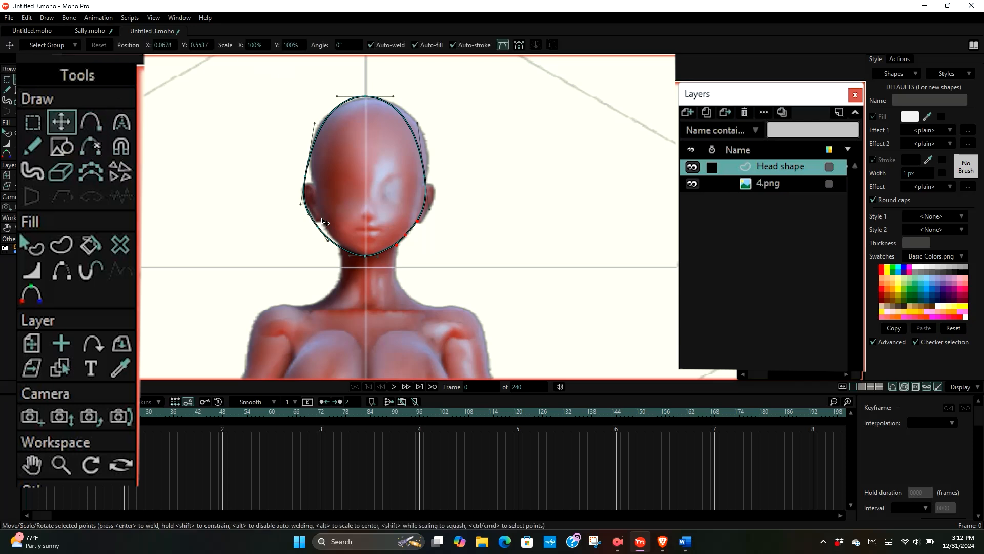
scroll(316, 194, up, 2)
scroll(279, 185, down, 2)
scroll(290, 179, up, 2)
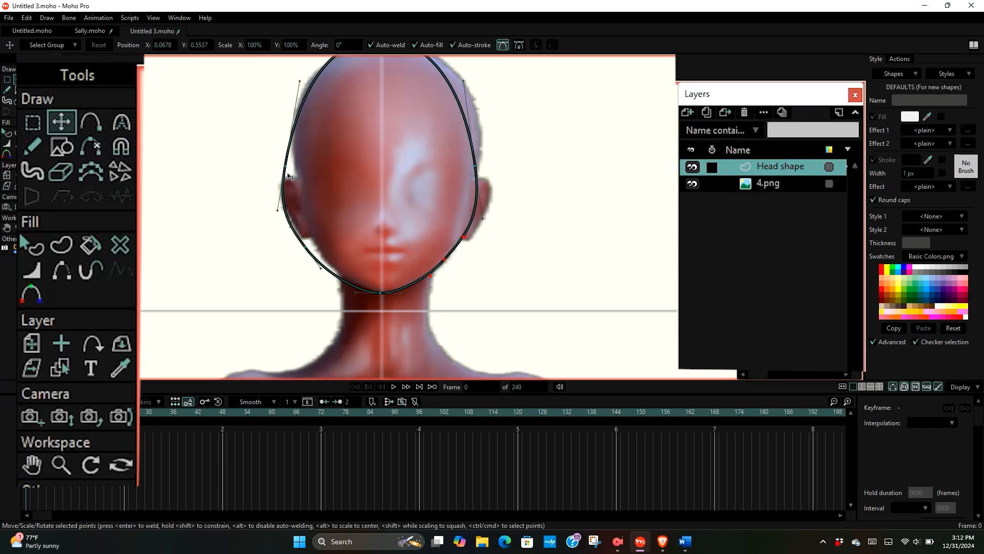
drag(285, 168, 290, 167)
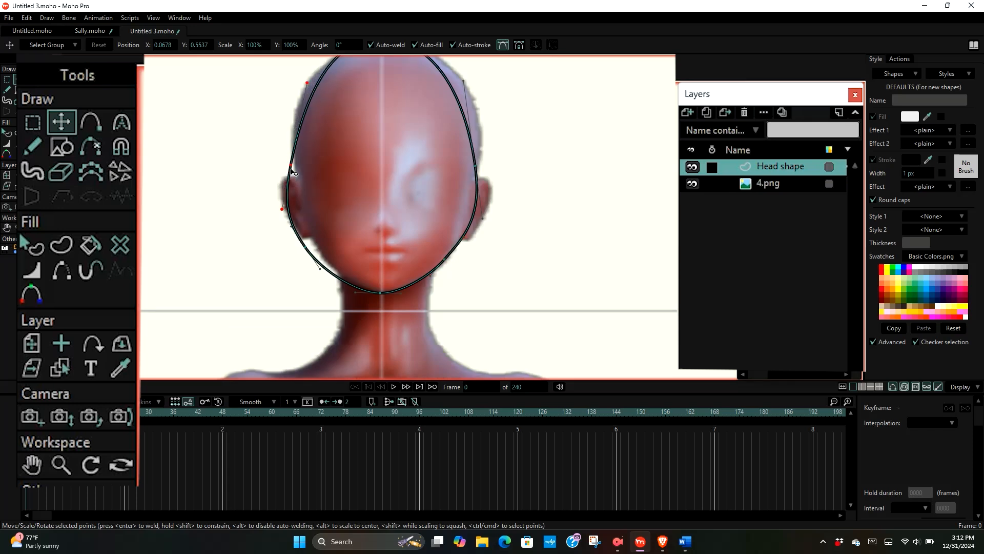
drag(306, 82, 280, 80)
scroll(288, 264, up, 2)
drag(313, 240, 339, 254)
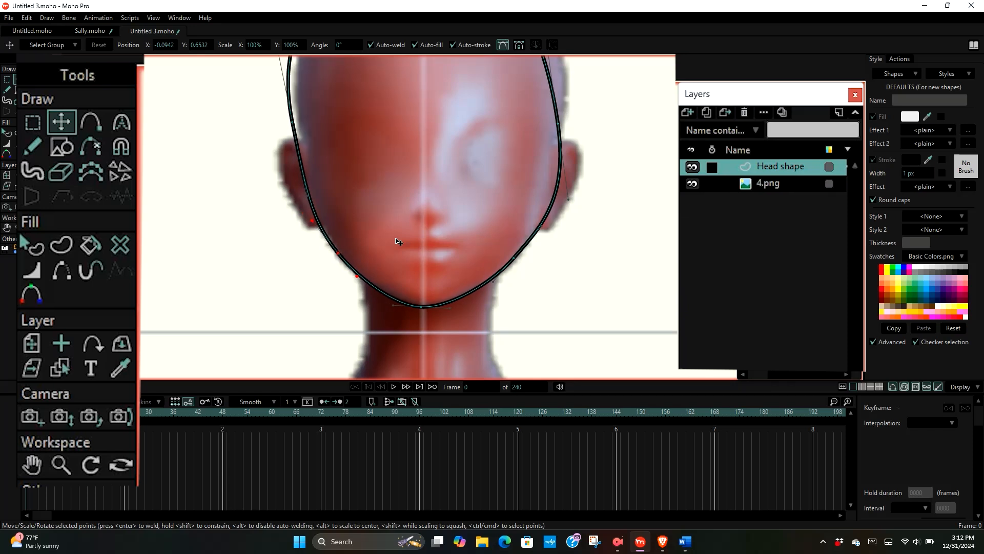
- Reshape the right half of the head outline to the reference by adjusting its jaw point, side point and upper curve handle
scroll(510, 264, down, 2)
scroll(551, 172, up, 1)
click(524, 206)
drag(510, 113, 538, 107)
scroll(495, 329, down, 2)
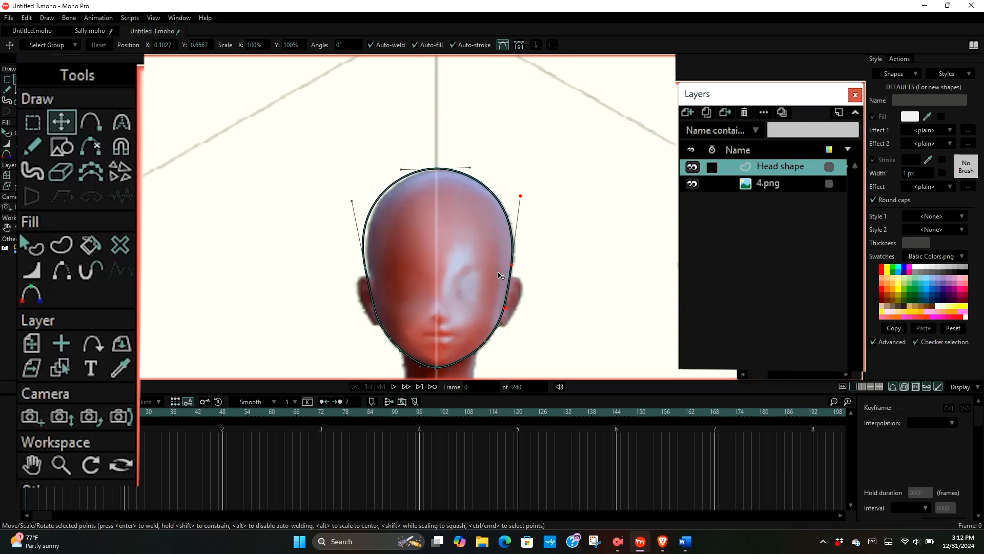
scroll(518, 266, up, 4)
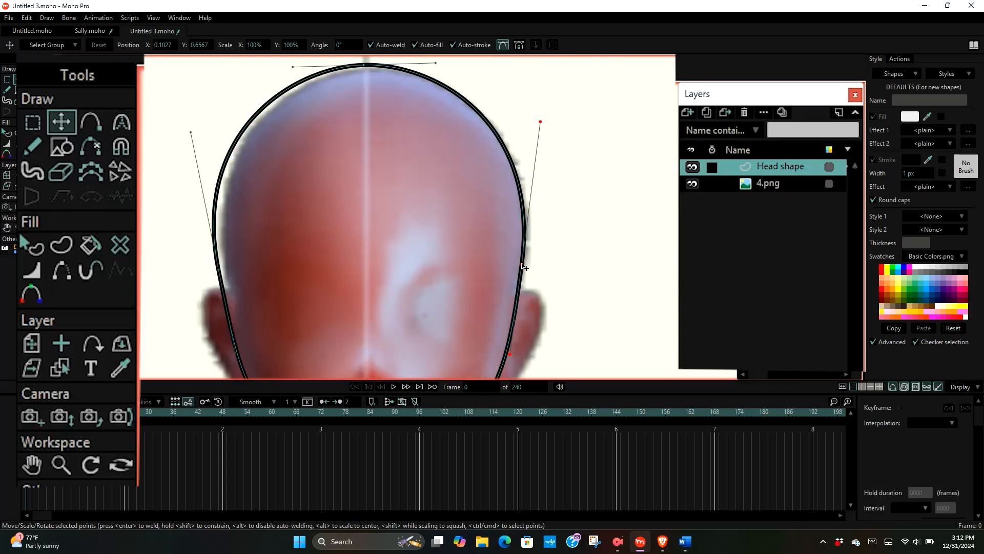
drag(522, 266, 525, 264)
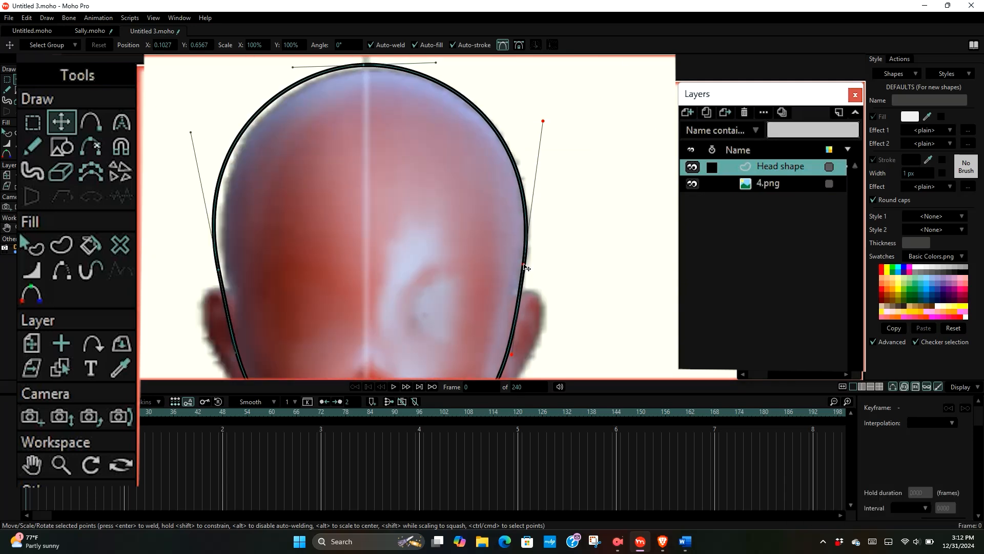
scroll(470, 246, down, 4)
scroll(408, 277, up, 4)
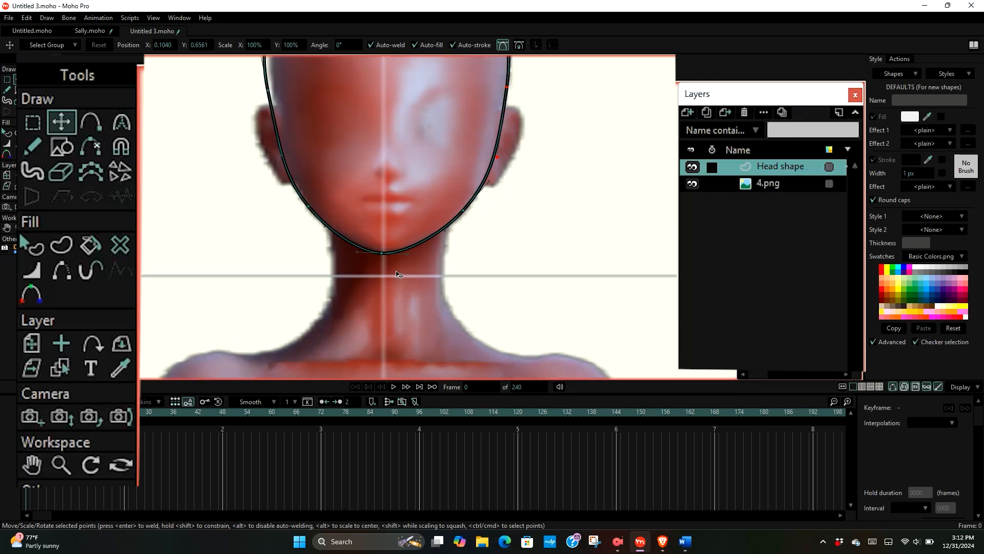
- Select the head outline's top point and mirror the reshaped outline across its vertical centre line
click(28, 127)
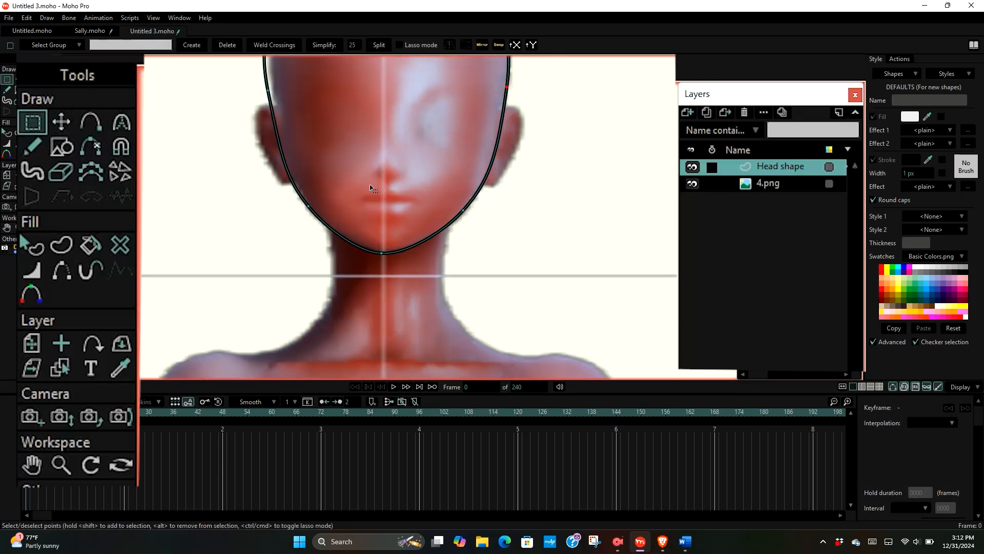
scroll(376, 190, down, 3)
scroll(359, 118, up, 1)
drag(357, 113, 385, 132)
click(60, 123)
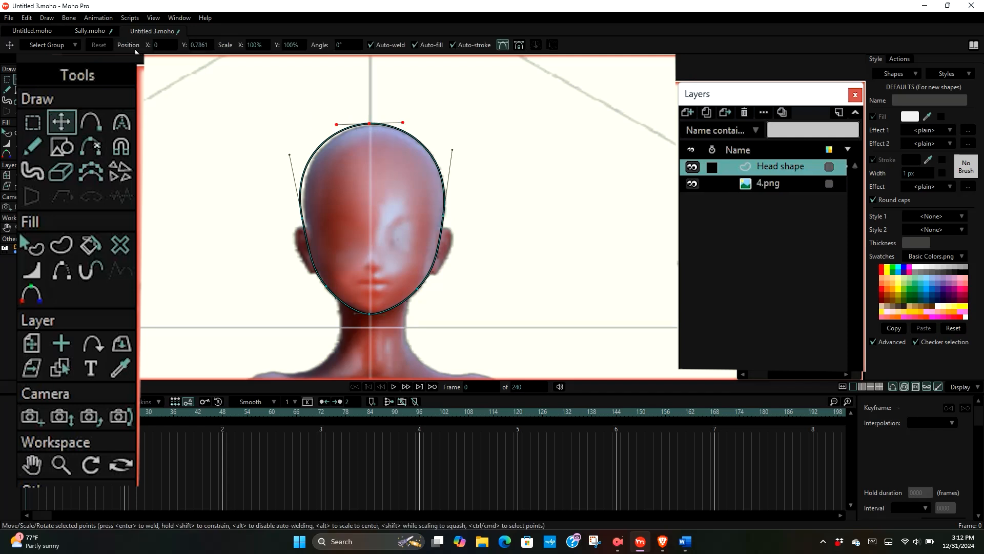
click(32, 118)
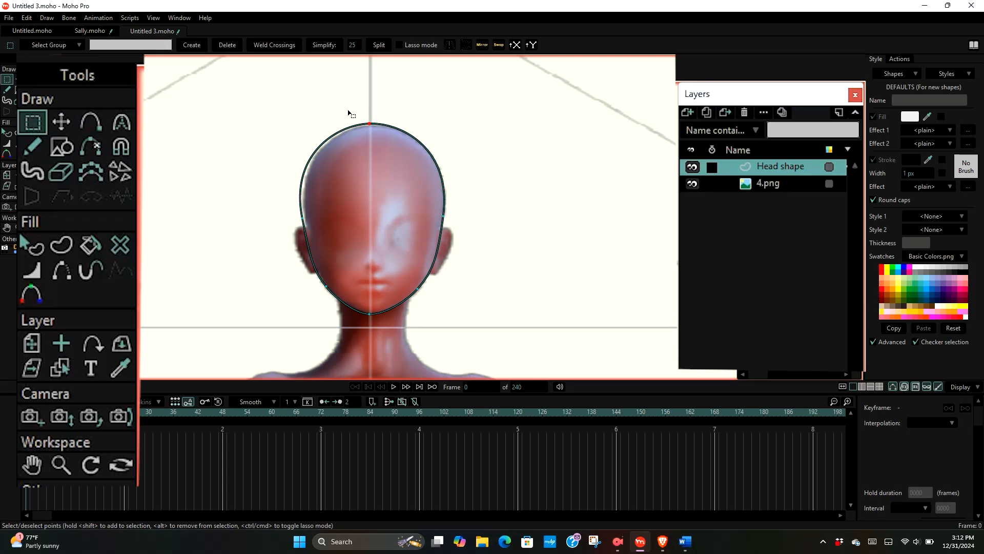
click(481, 47)
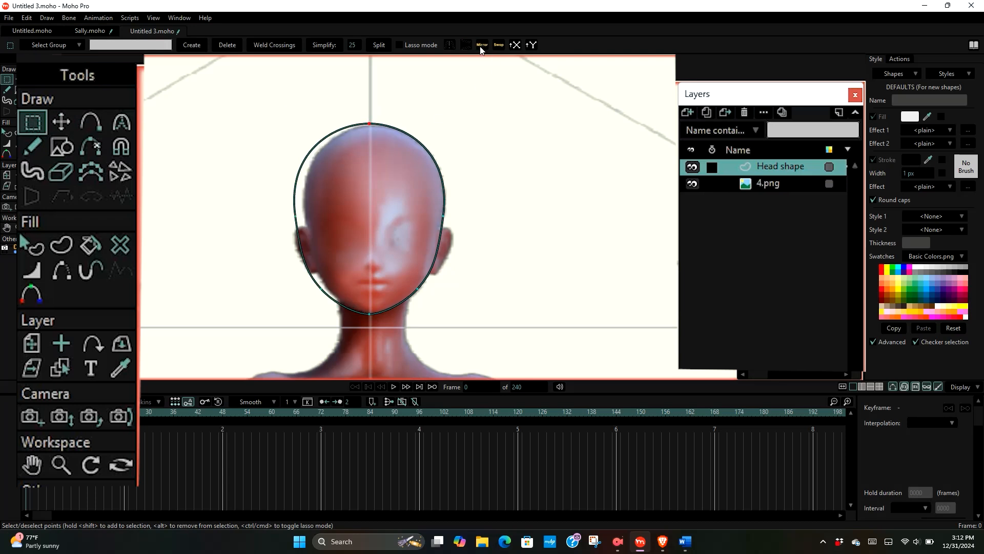
scroll(375, 132, down, 2)
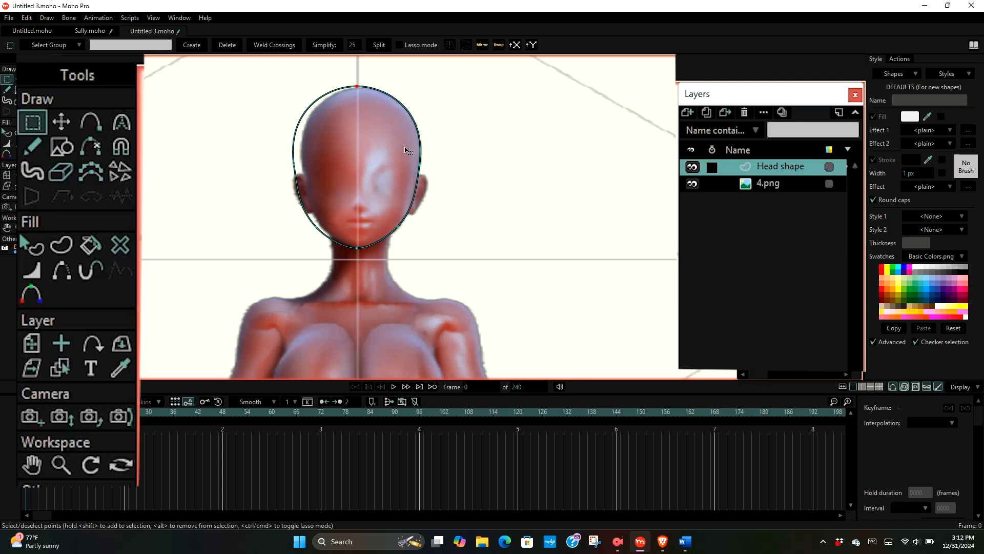
- Examine the mirrored head outline against the reference figure, both close up and at full-body scale
scroll(405, 150, down, 3)
scroll(357, 152, up, 2)
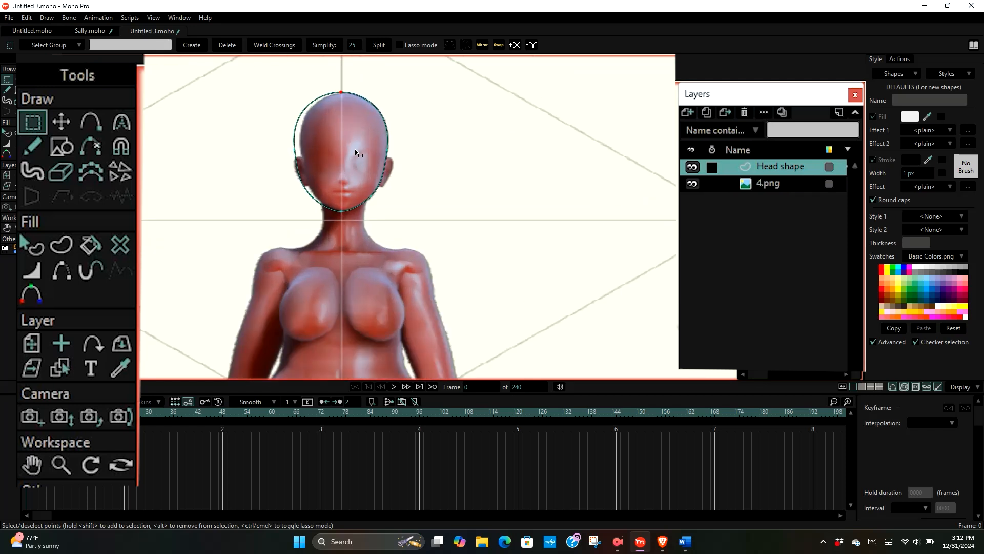
scroll(356, 152, down, 2)
scroll(374, 169, up, 2)
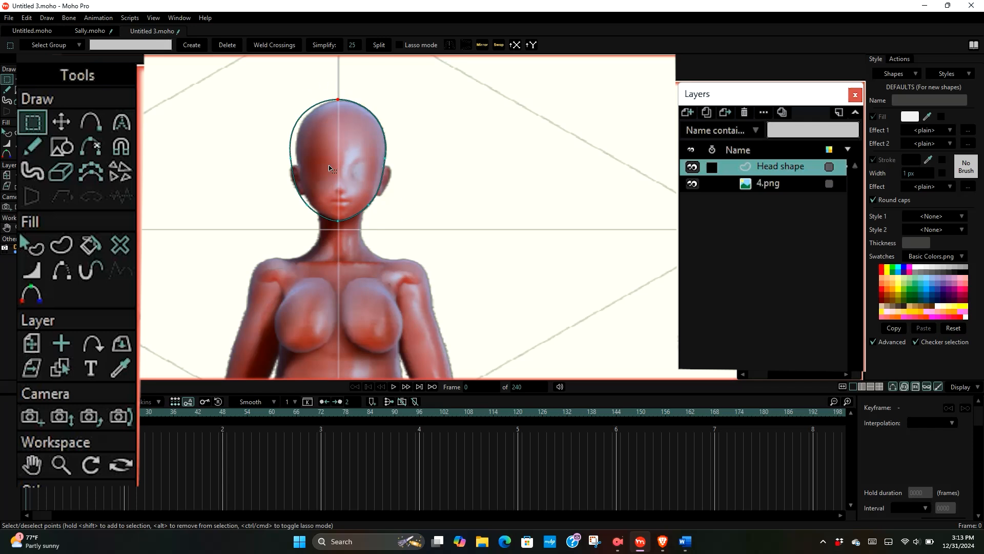
scroll(362, 183, down, 5)
scroll(360, 183, up, 2)
scroll(363, 185, down, 3)
scroll(366, 187, up, 3)
scroll(370, 189, down, 3)
scroll(379, 189, up, 2)
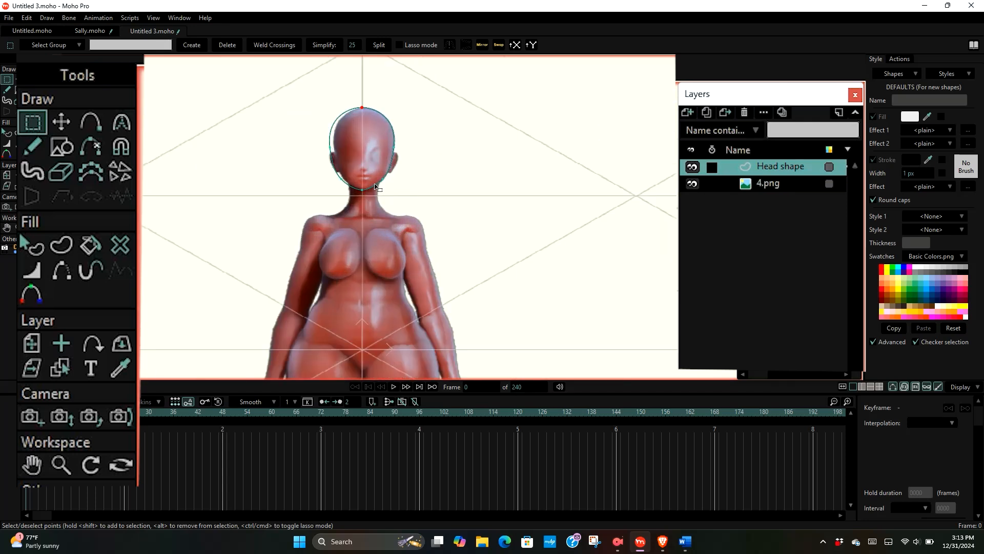
scroll(377, 185, up, 3)
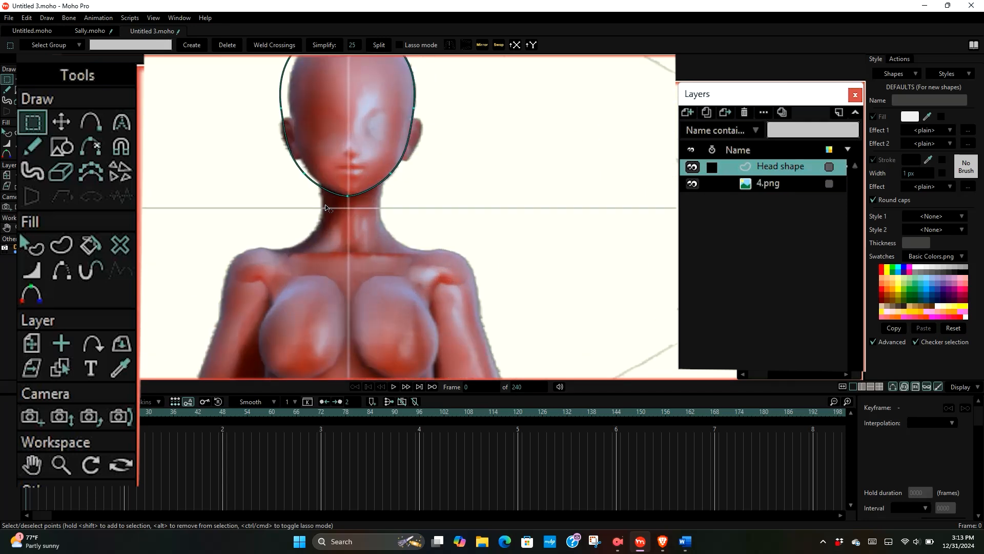
scroll(322, 226, down, 4)
scroll(279, 149, up, 2)
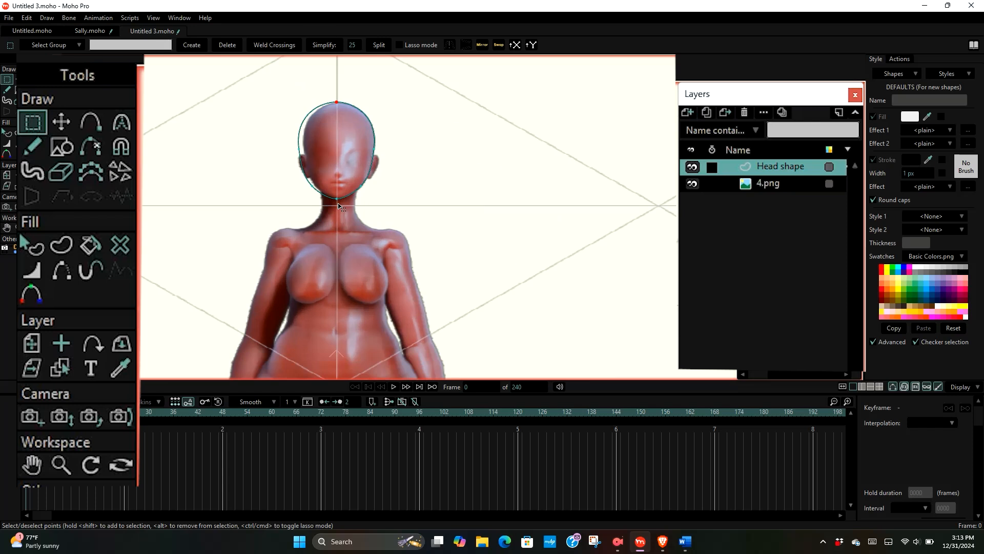
scroll(341, 207, down, 3)
scroll(338, 195, up, 2)
scroll(338, 197, down, 3)
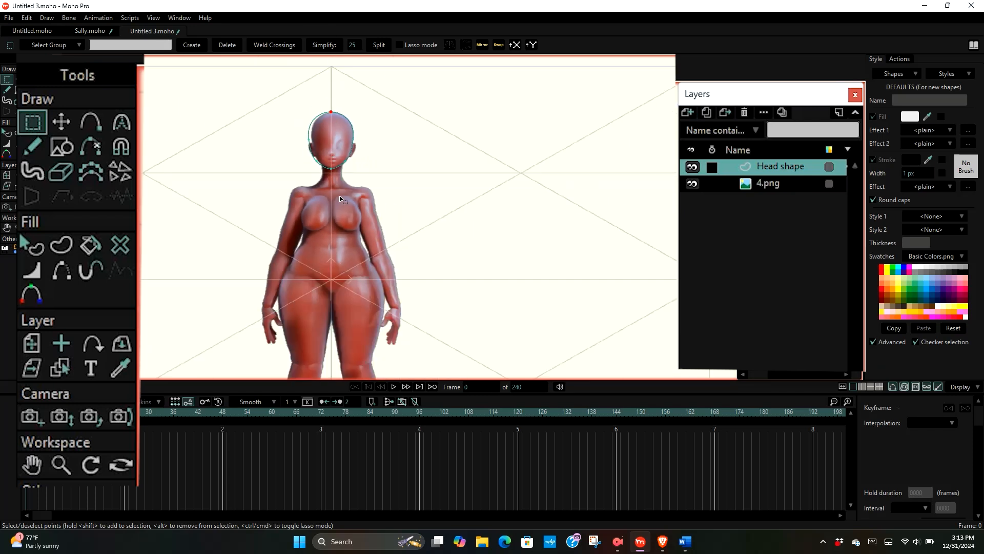
scroll(339, 197, up, 3)
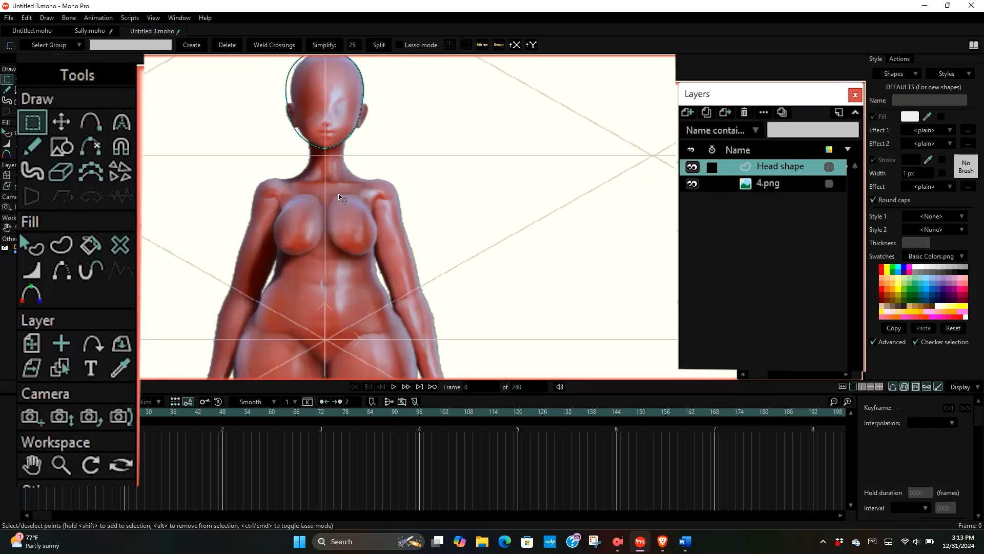
scroll(321, 233, down, 1)
scroll(335, 159, up, 1)
scroll(320, 114, up, 1)
scroll(319, 110, up, 1)
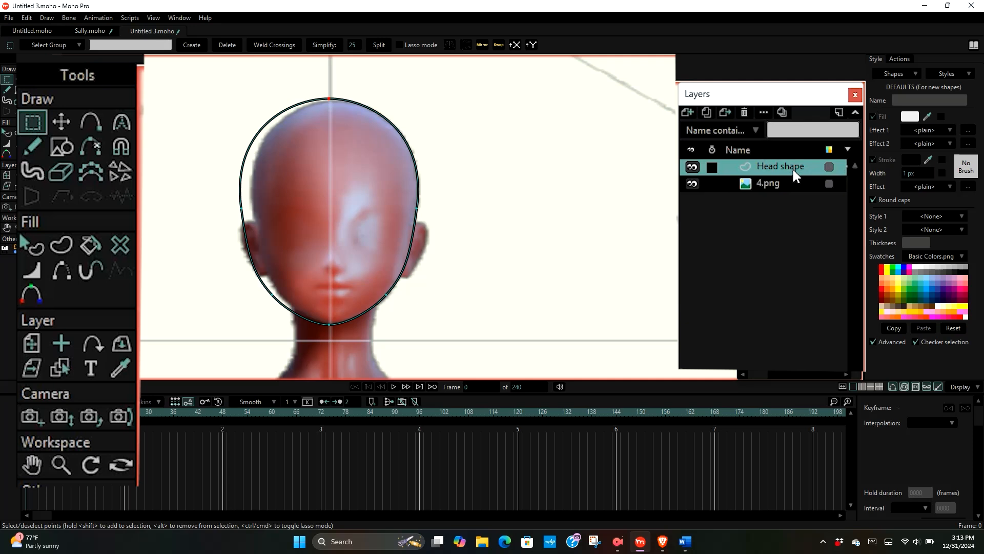
- Add a new vector layer above Head shape and name it R eye white
click(689, 113)
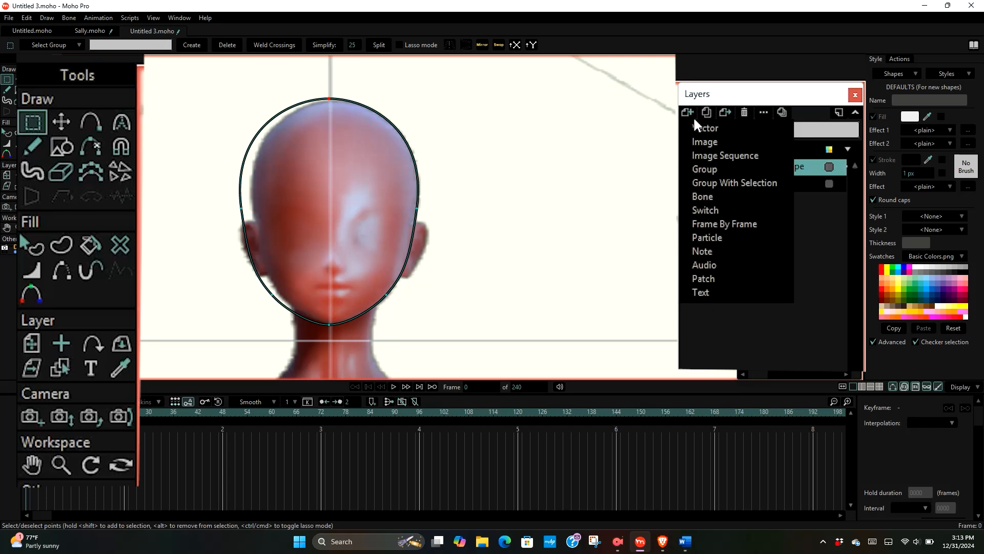
click(701, 129)
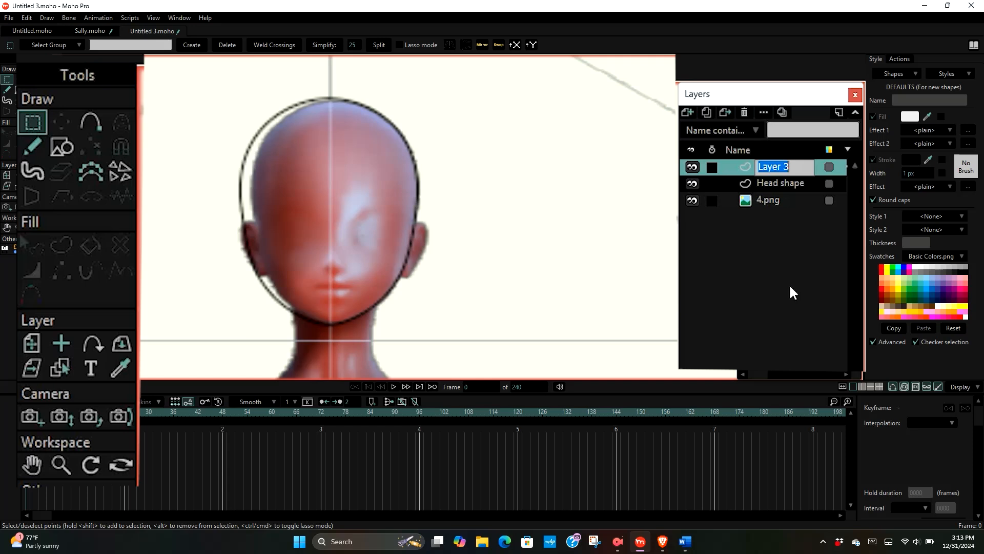
text(R eye white)
key(Return)
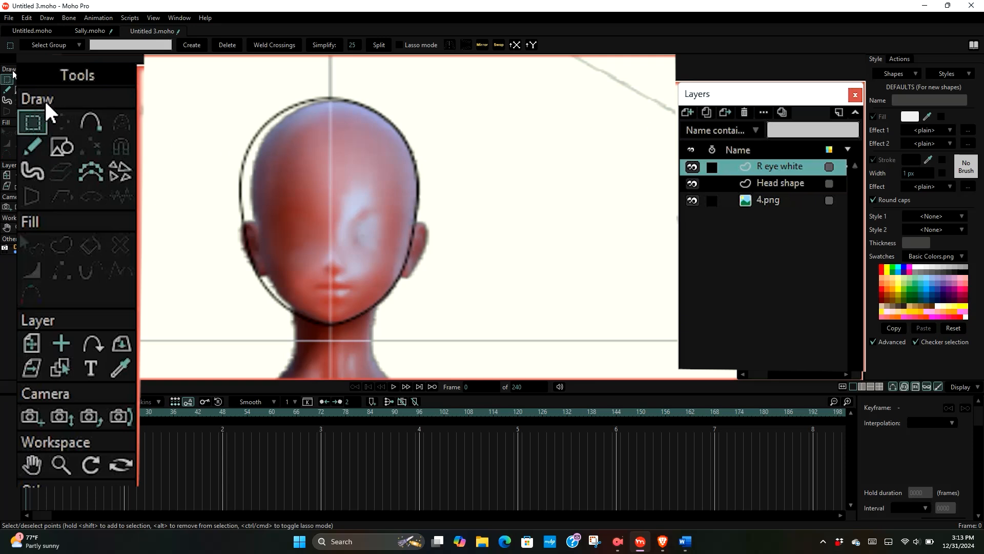
- Draw a horizontal oval with Auto-stroke on and no fill over the character's right eye area, just inside the ear
click(58, 145)
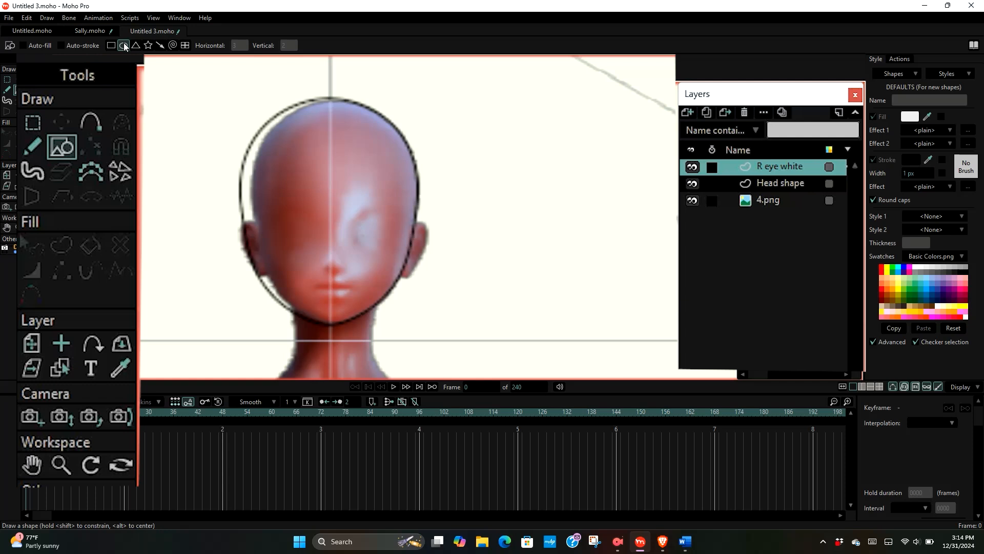
click(61, 45)
scroll(285, 183, up, 3)
scroll(254, 186, down, 2)
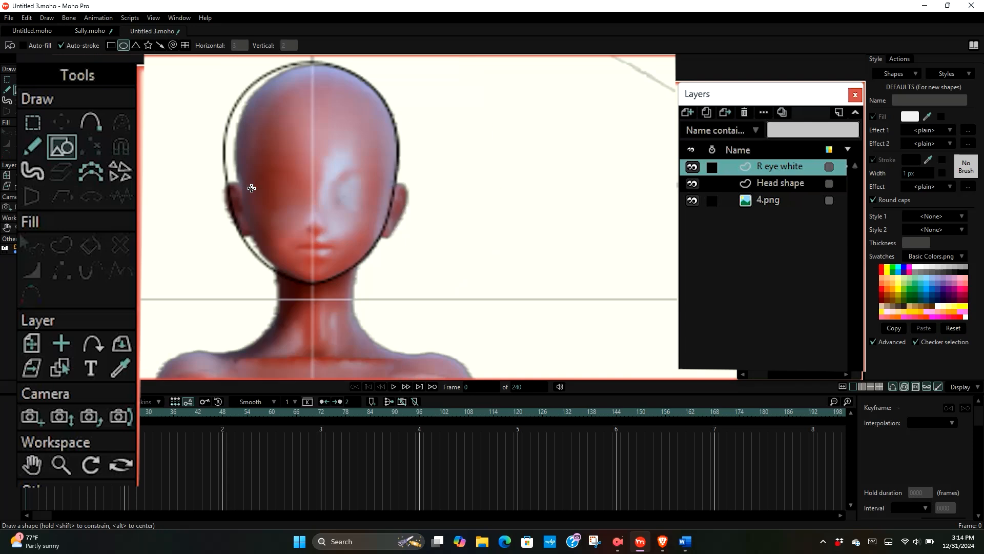
drag(244, 179, 285, 206)
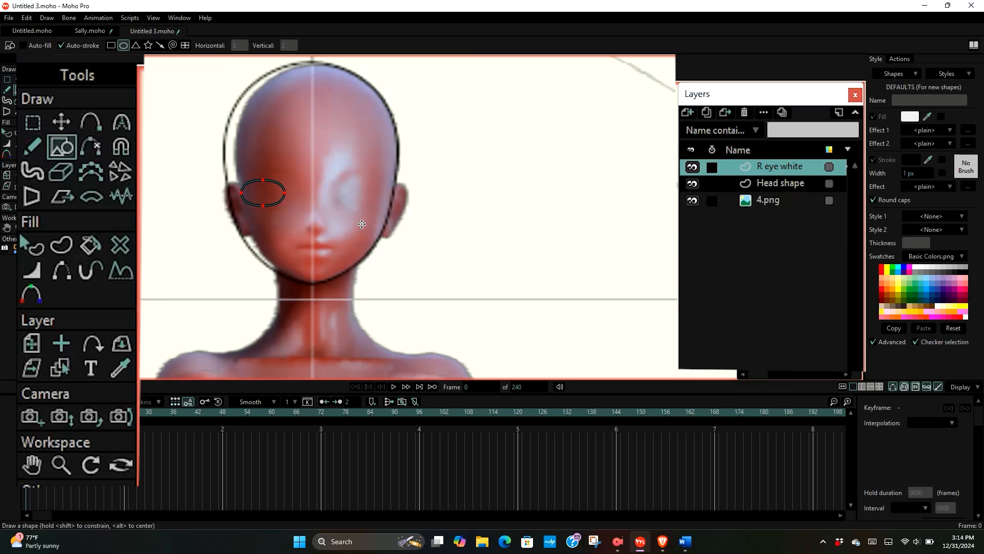
scroll(259, 204, up, 4)
scroll(258, 203, down, 3)
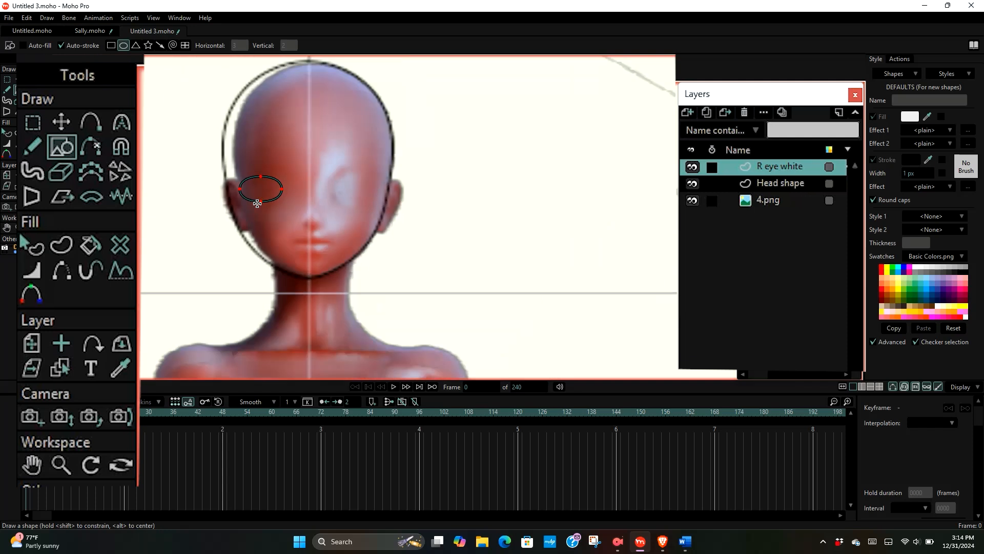
scroll(256, 202, up, 1)
scroll(257, 200, up, 2)
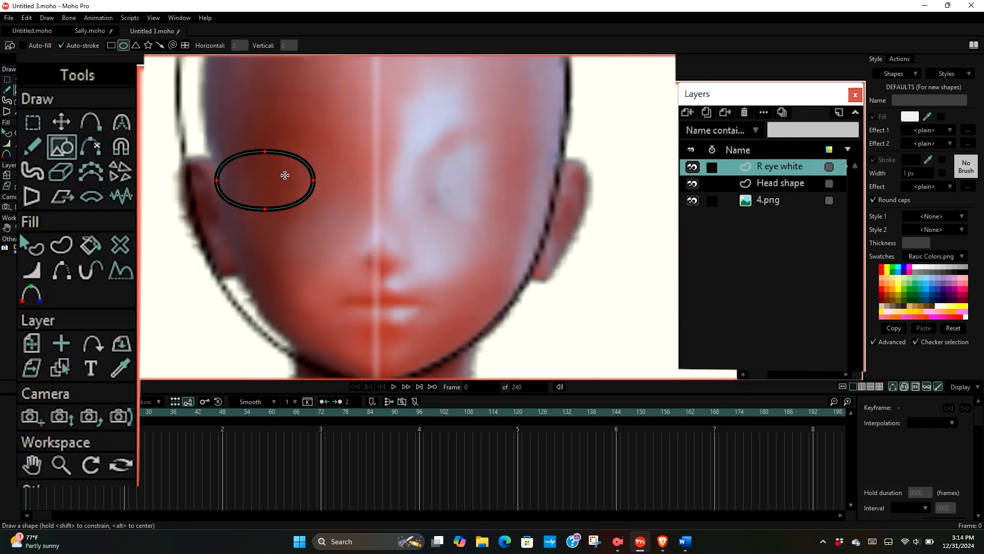
- Move the eye oval slightly up and towards the nose, to about X -0.05, Y 0.63, and deselect it
click(61, 122)
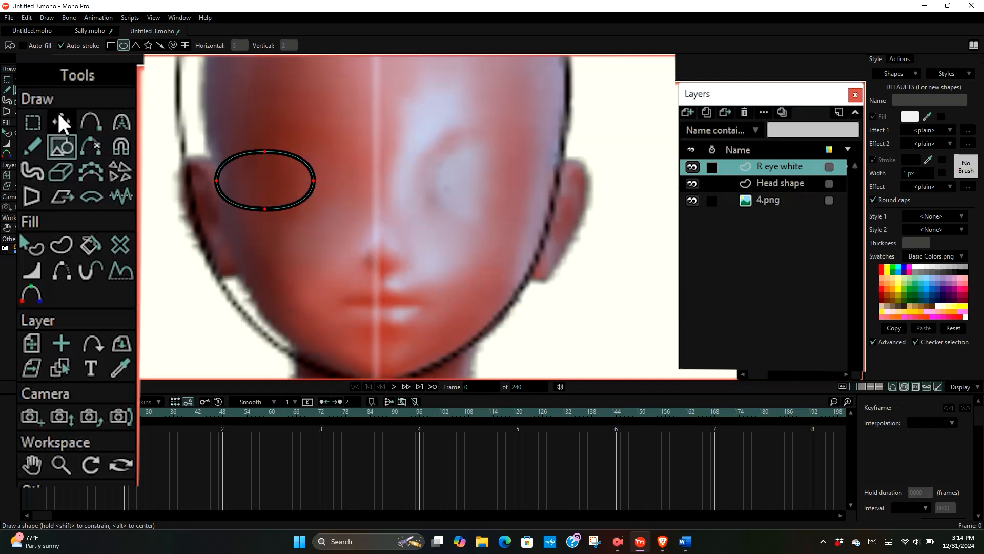
click(293, 163)
drag(293, 163, 314, 155)
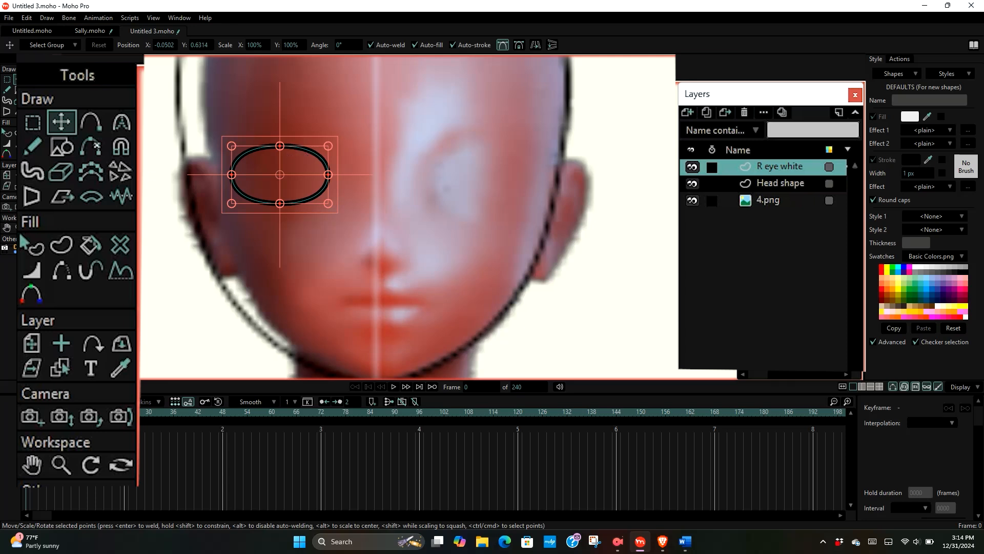
scroll(313, 115, down, 5)
scroll(315, 143, up, 5)
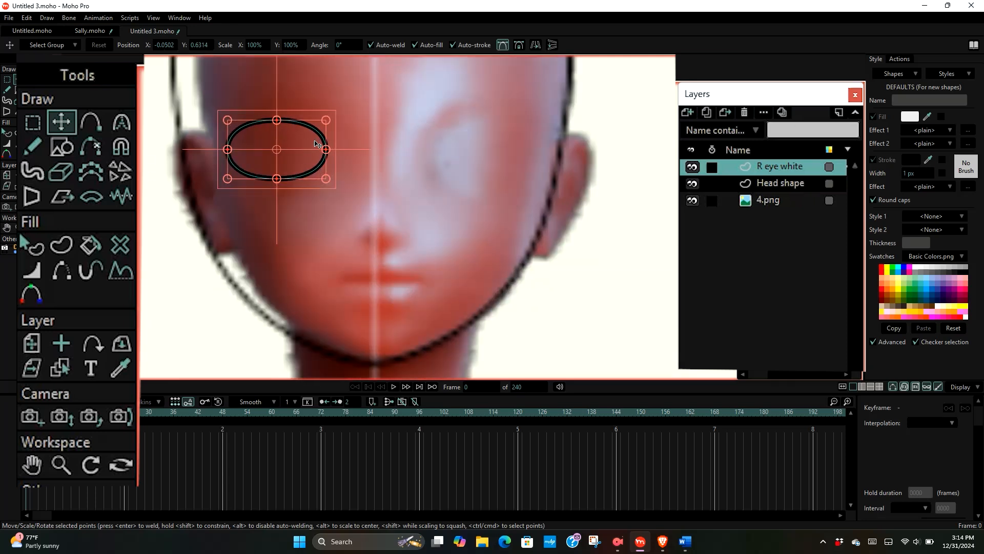
scroll(314, 144, up, 2)
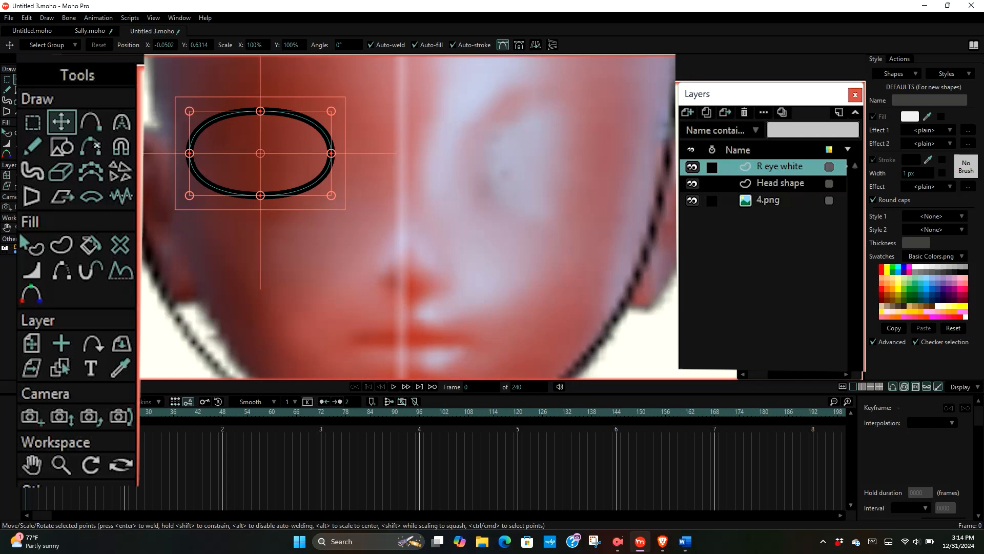
key(Return)
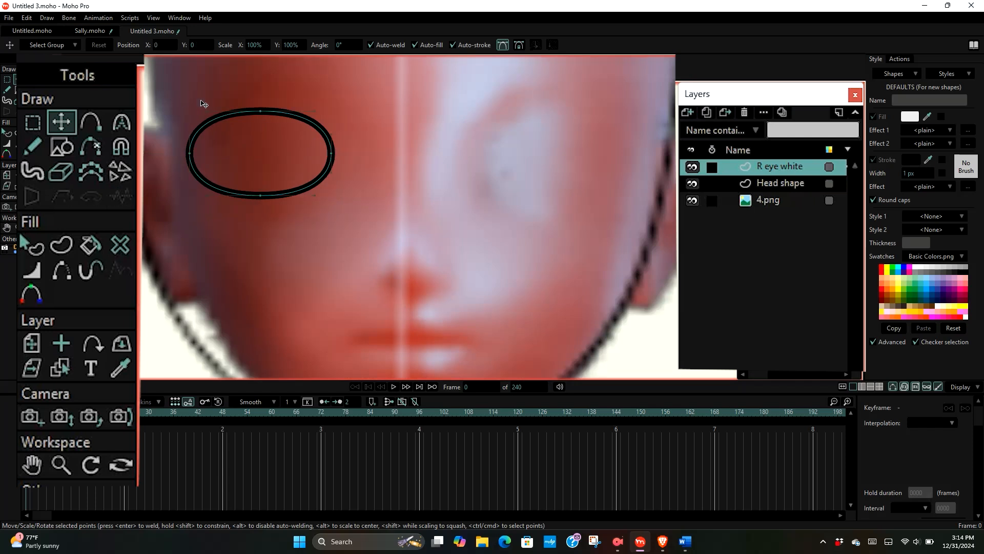
- Try to sharpen the eye oval's outer end by pulling its curve handles in, and undo the change
scroll(202, 102, down, 4)
scroll(321, 121, up, 2)
scroll(472, 123, down, 4)
scroll(304, 125, up, 3)
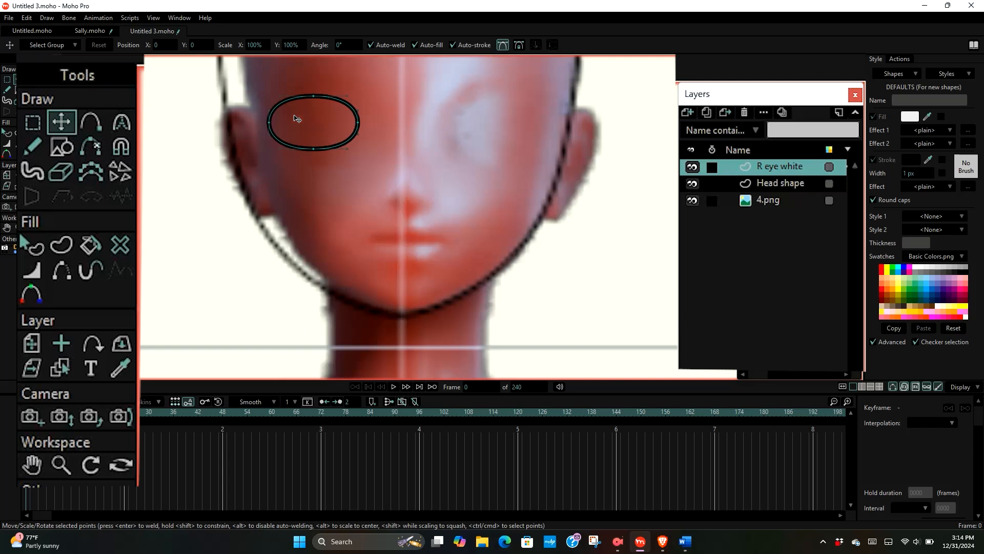
scroll(236, 124, down, 3)
scroll(256, 143, up, 4)
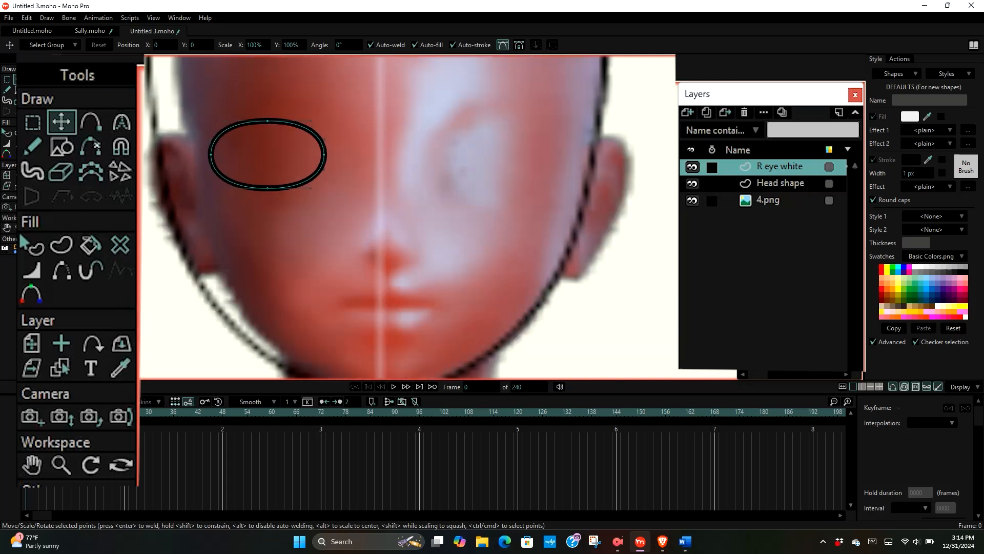
scroll(218, 143, up, 2)
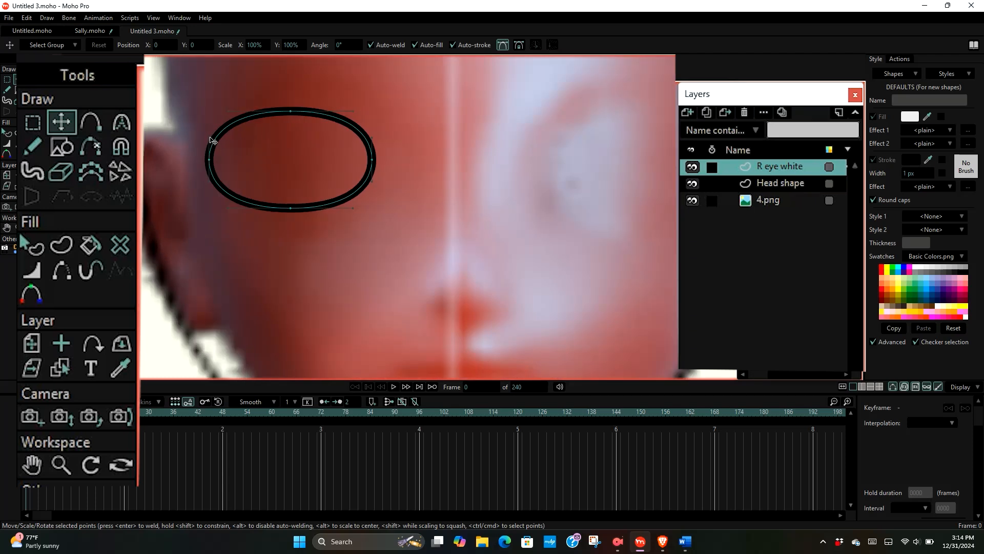
drag(210, 138, 210, 169)
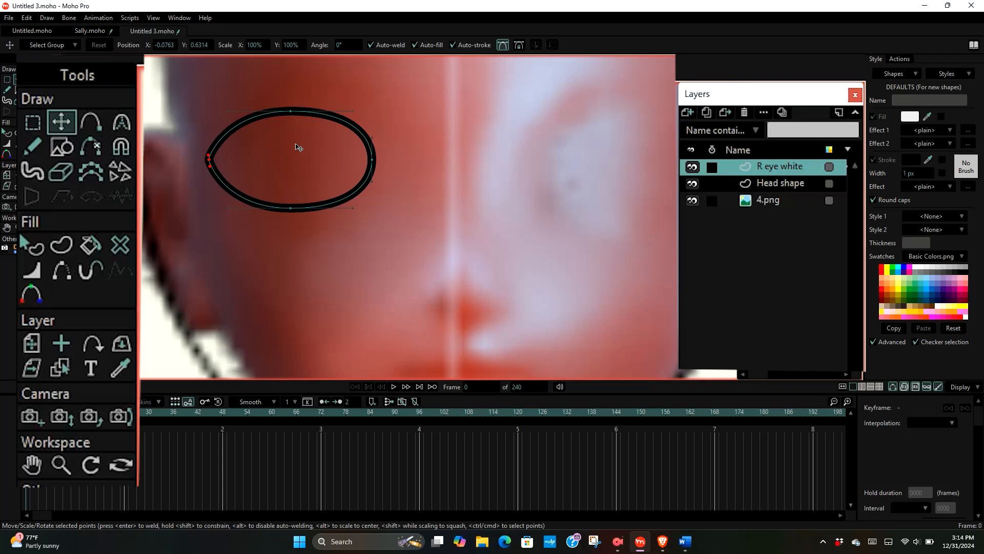
key(ctrl+z)
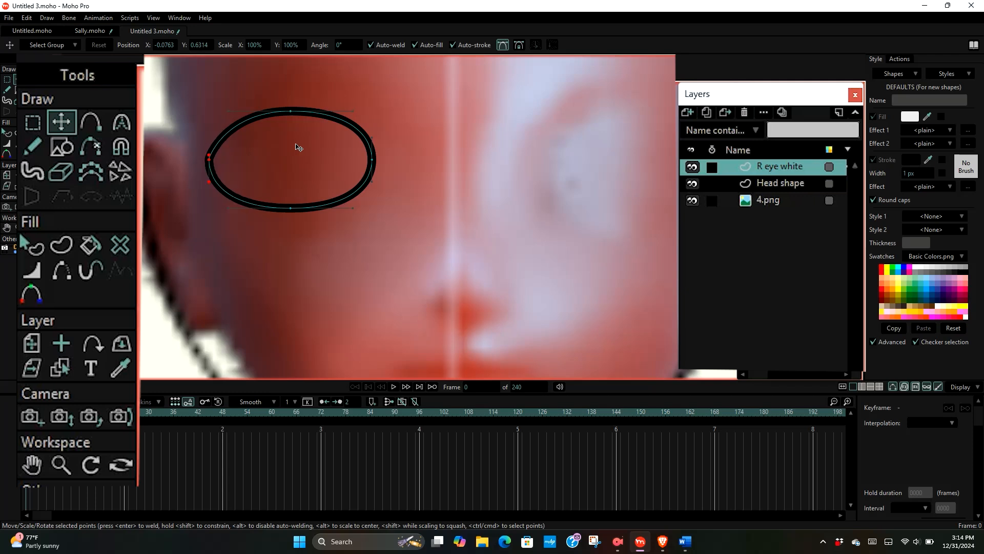
click(296, 147)
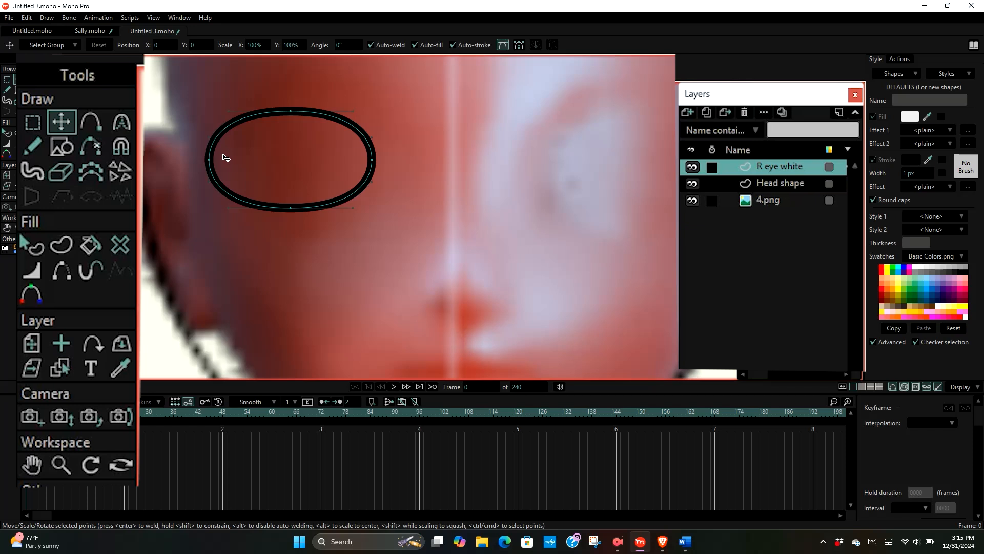
- Turn the eye oval's outer and inner end points into sharp peaks with the Curvature tool
scroll(215, 163, down, 2)
scroll(216, 163, up, 1)
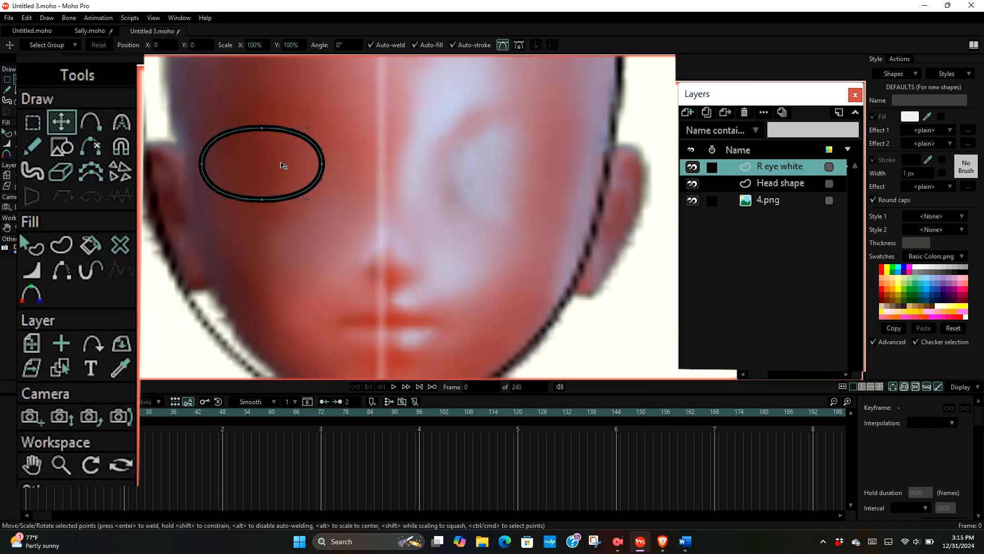
scroll(148, 103, up, 2)
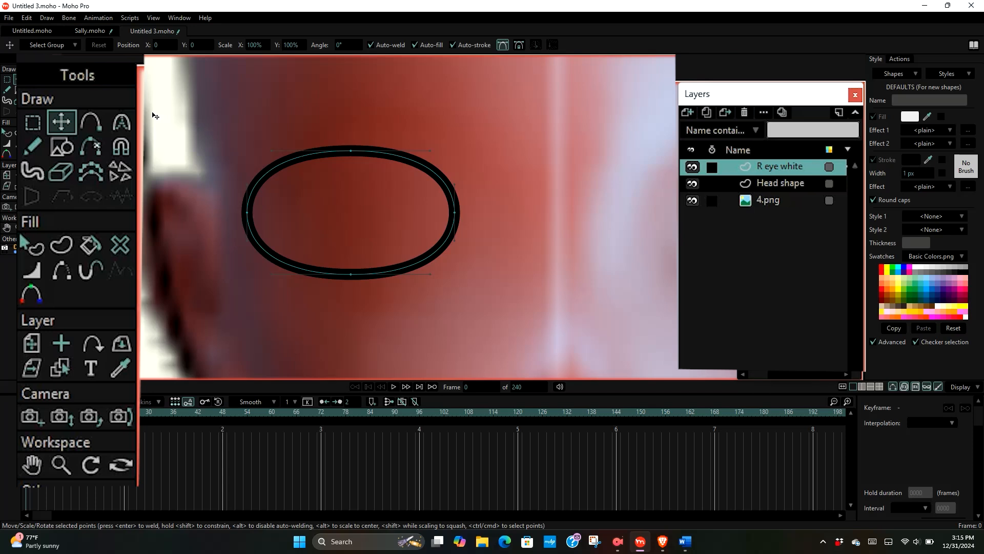
scroll(163, 119, down, 2)
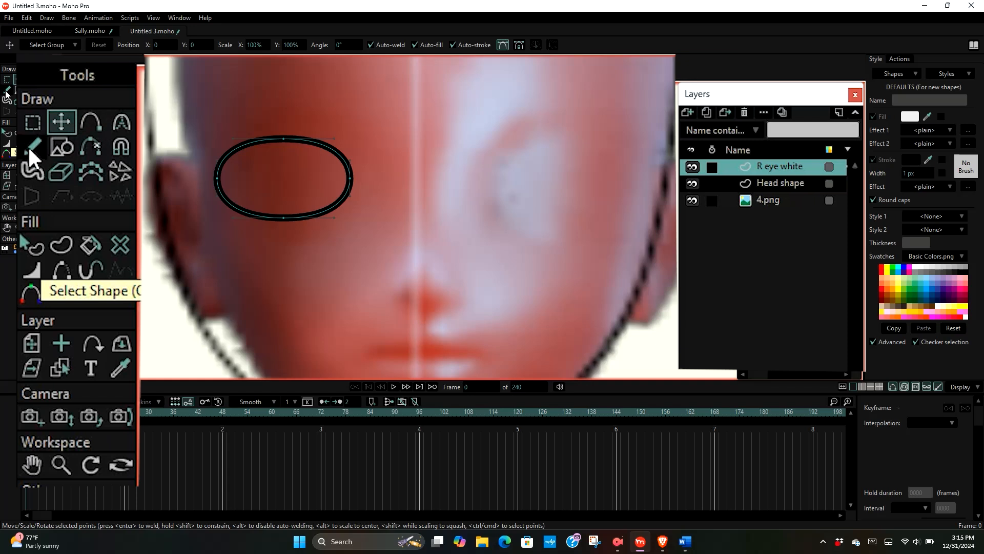
click(118, 123)
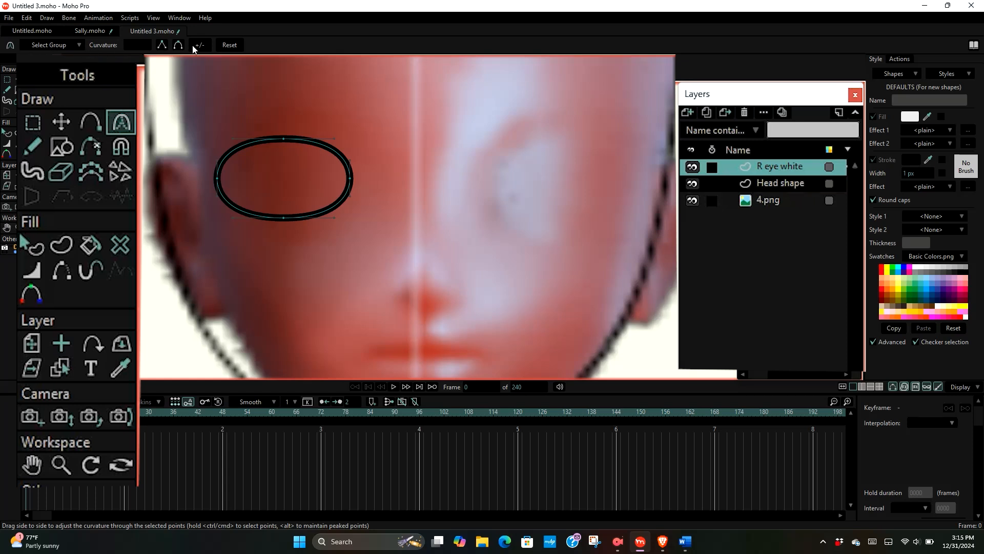
click(217, 179)
click(161, 47)
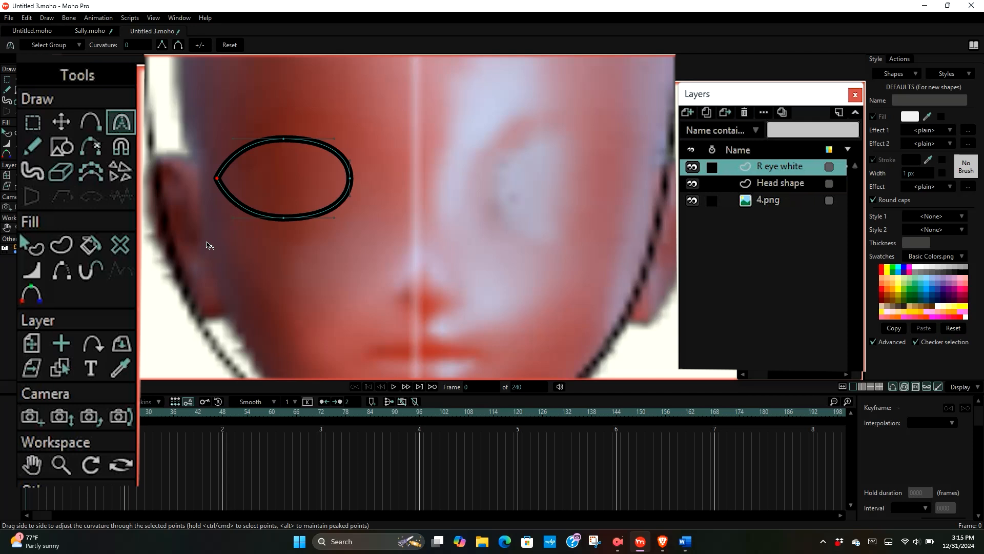
click(351, 179)
click(162, 45)
scroll(271, 226, down, 3)
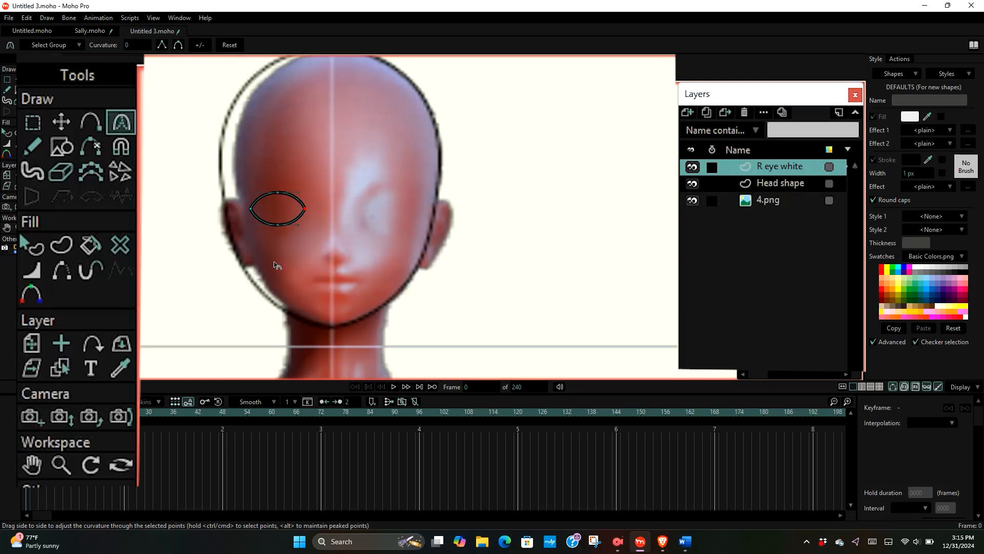
scroll(274, 205, up, 2)
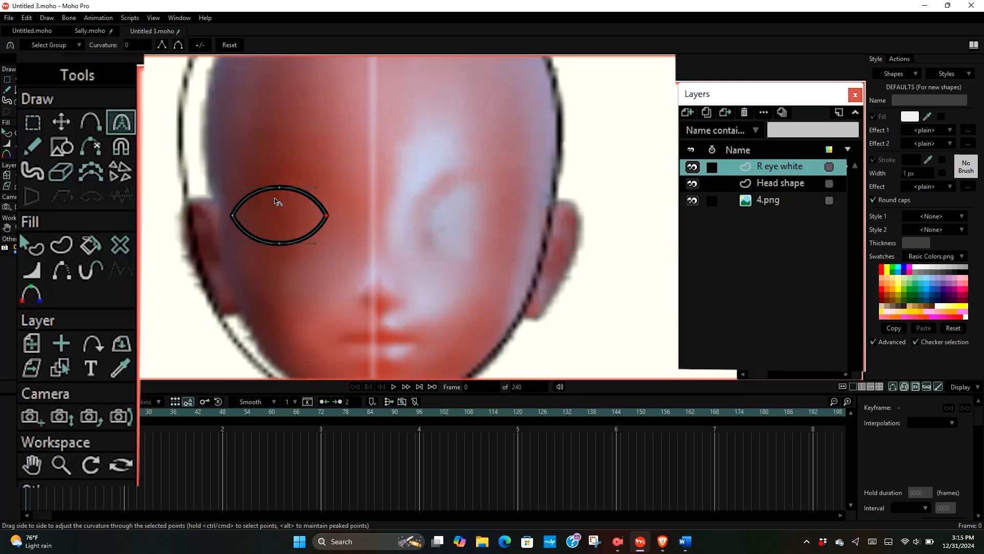
scroll(220, 198, down, 1)
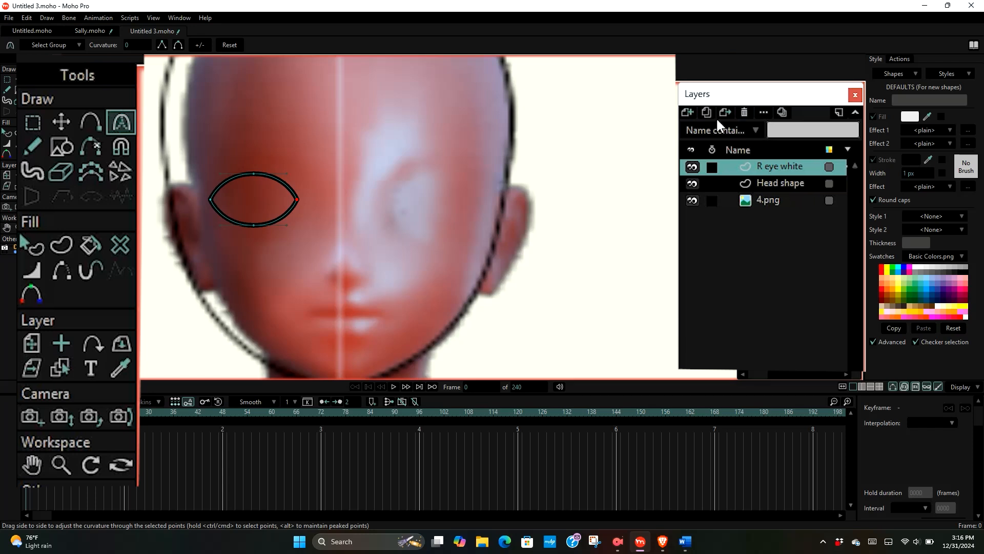
- Add a new vector layer named R pupil above the R eye white layer
click(686, 114)
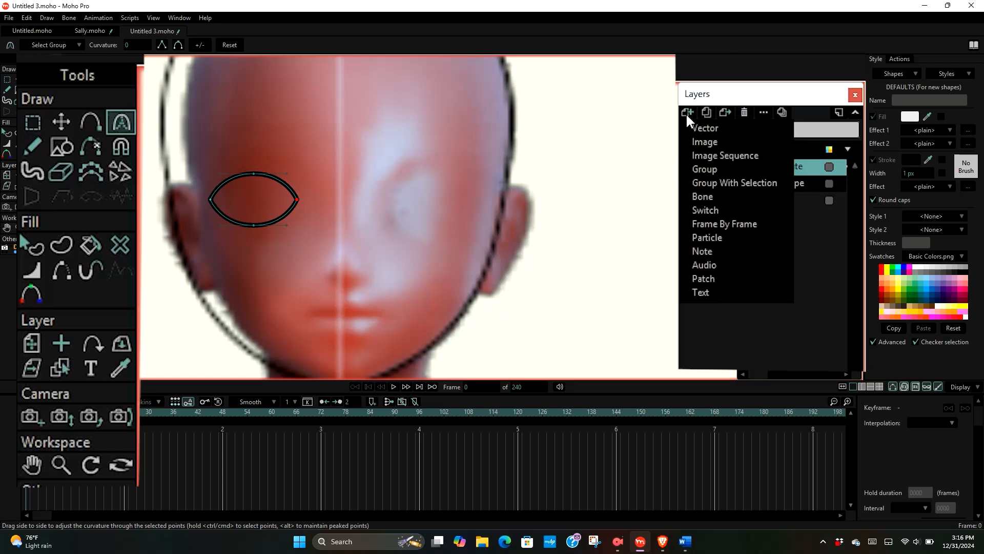
click(704, 129)
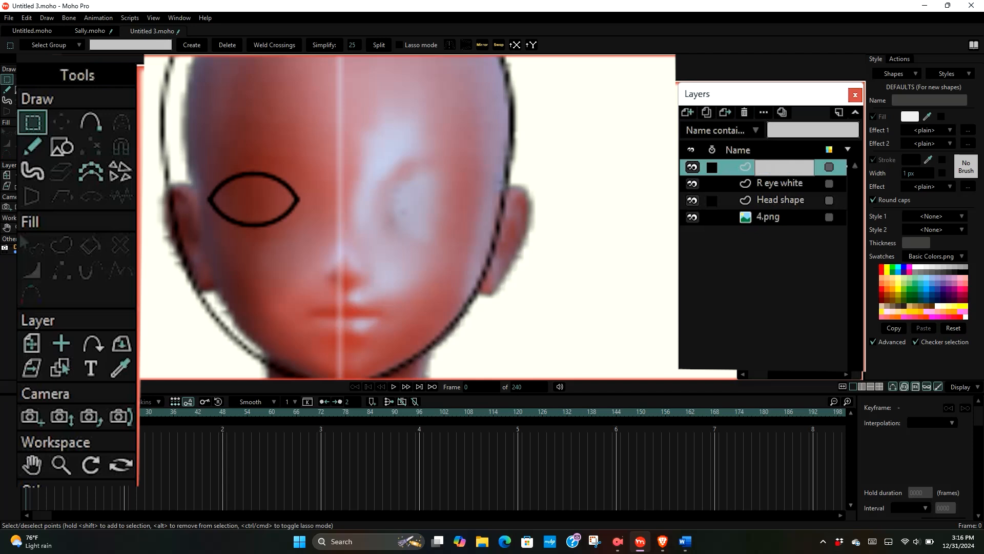
text(R pupil)
key(Return)
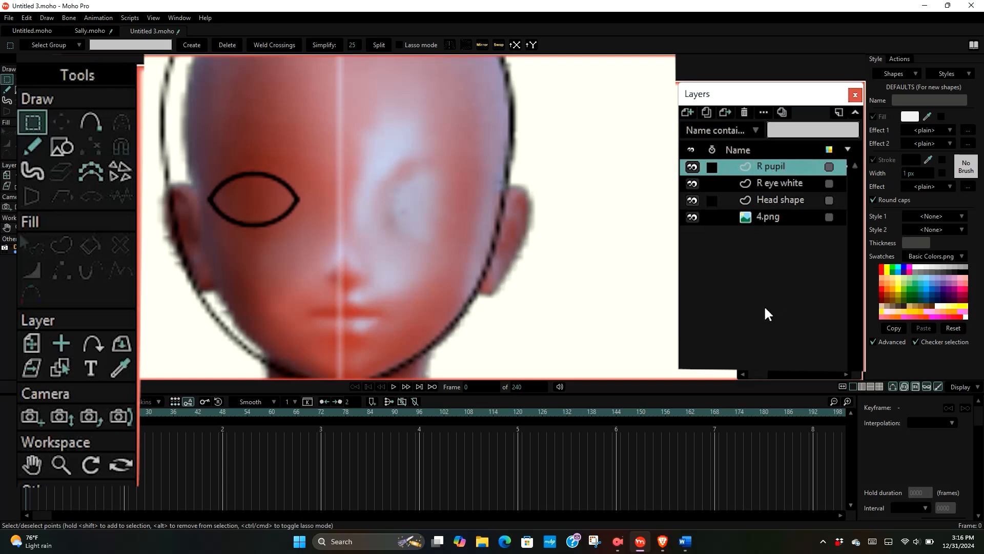
- Draw a stroked, unfilled circle for the pupil inside the right eye outline, a little under half the eye's width
scroll(334, 205, down, 3)
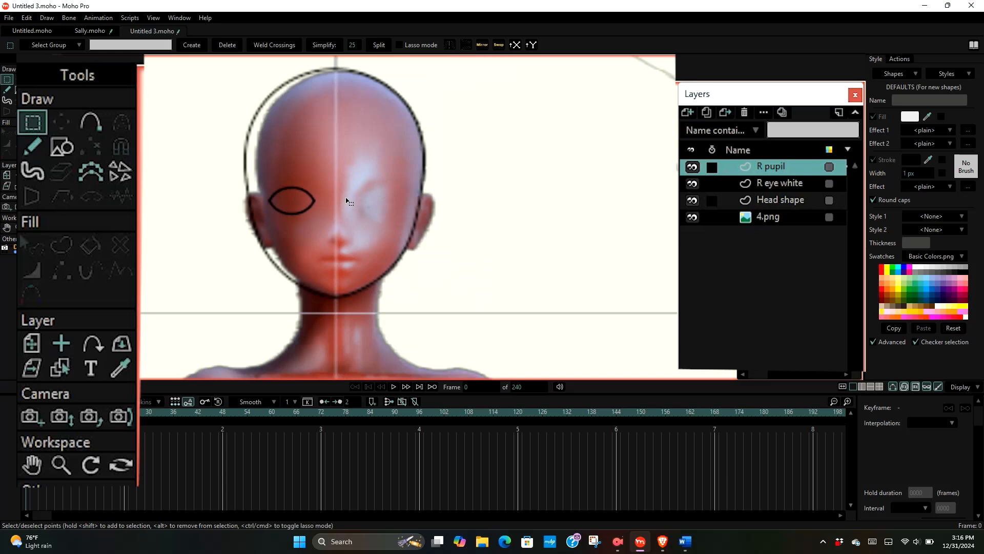
scroll(345, 202, up, 2)
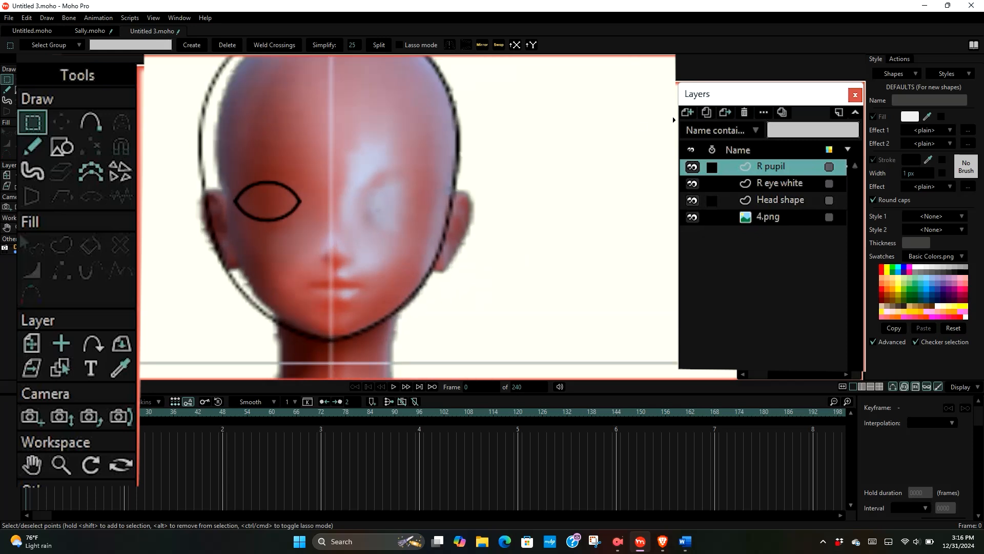
click(62, 139)
scroll(257, 200, up, 3)
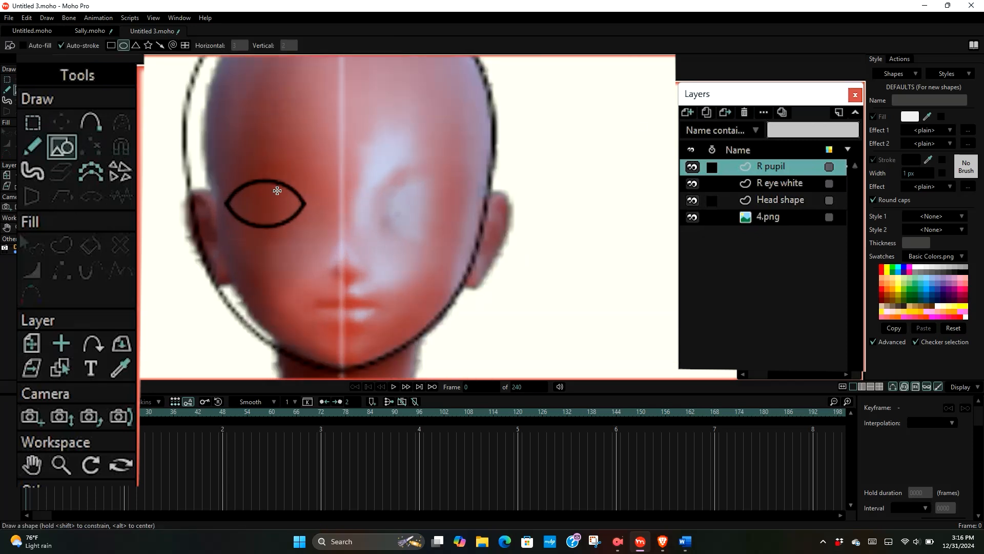
drag(247, 185, 293, 232)
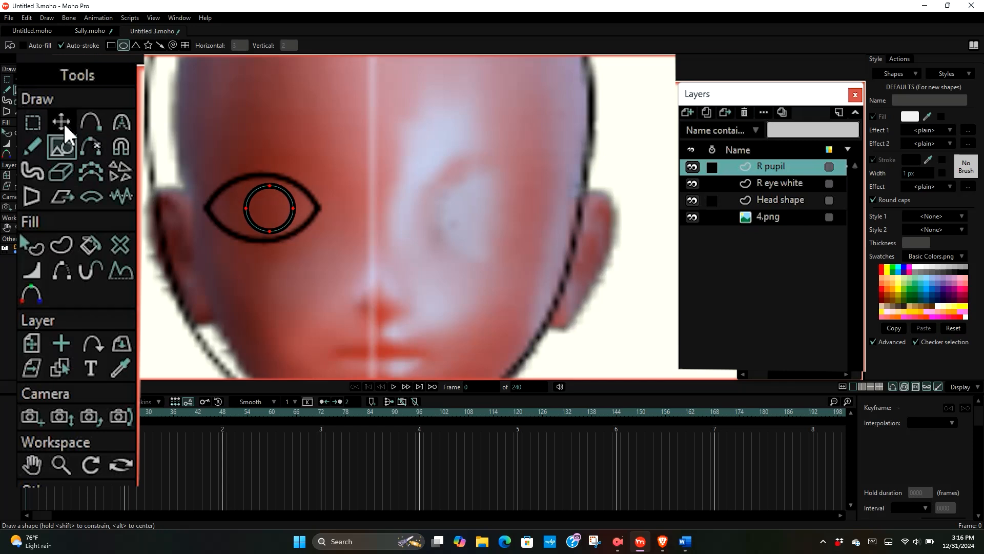
- Center the pupil circle in the eye outline at about X -0.049, Y 0.632, nudge its top point slightly up, and deselect it
click(61, 122)
drag(278, 206, 274, 206)
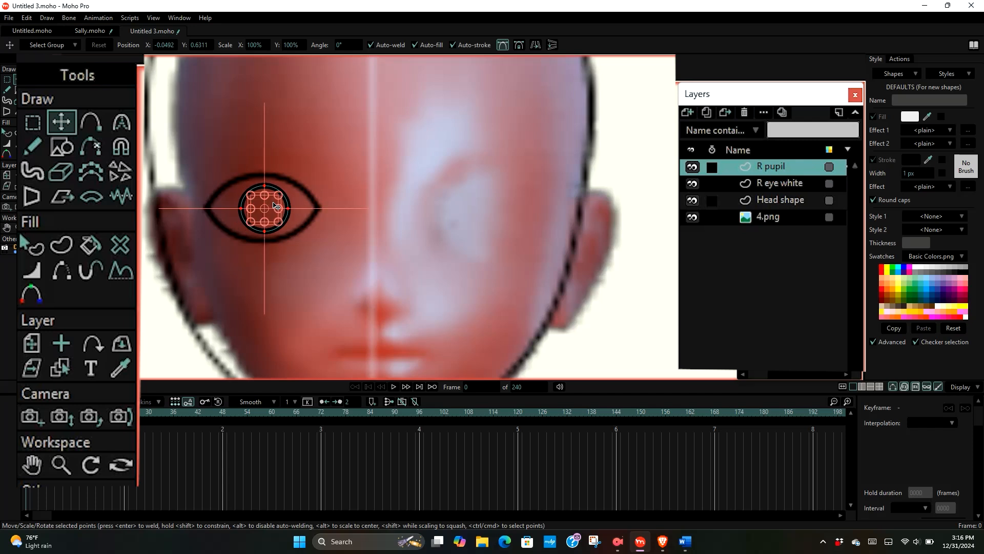
scroll(310, 148, down, 3)
scroll(300, 154, up, 5)
drag(287, 162, 288, 160)
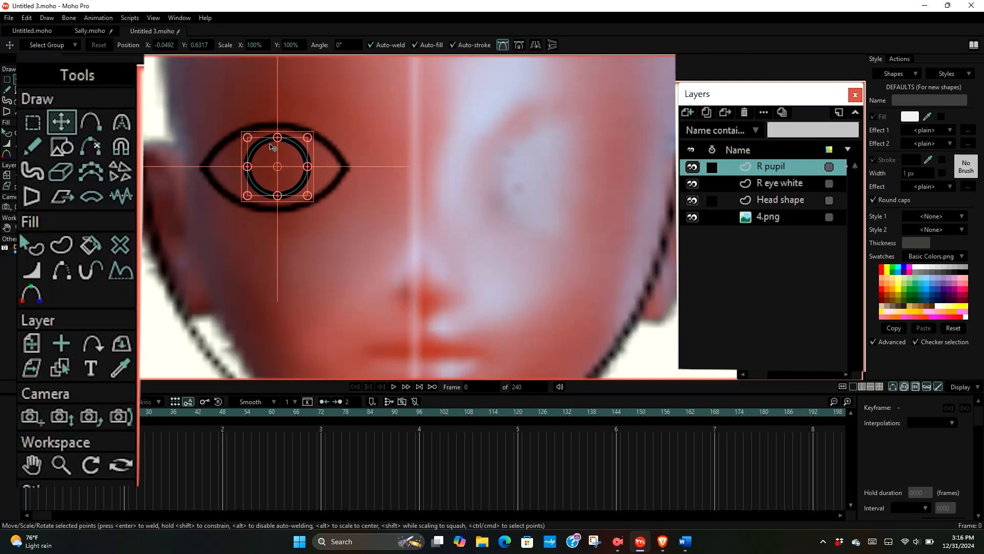
click(277, 137)
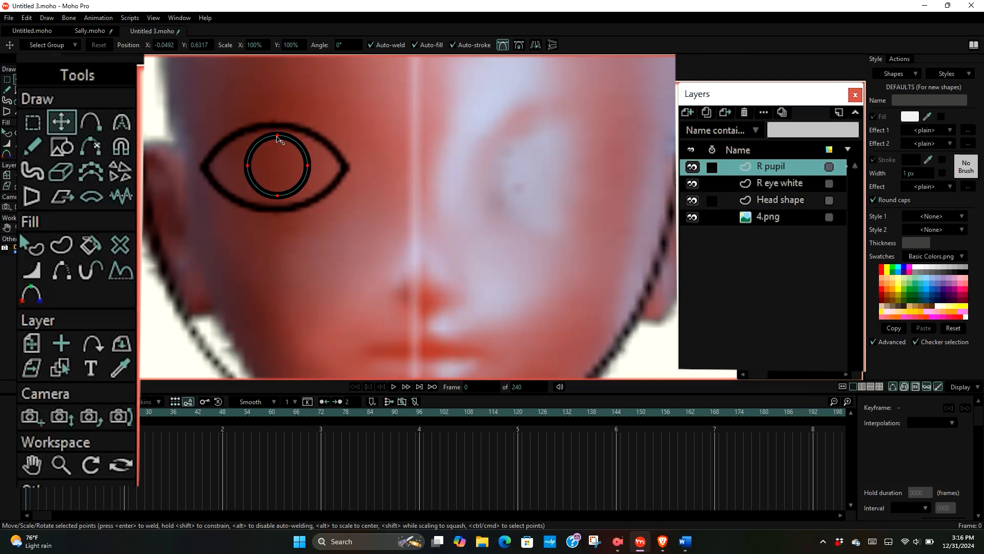
drag(277, 138, 277, 137)
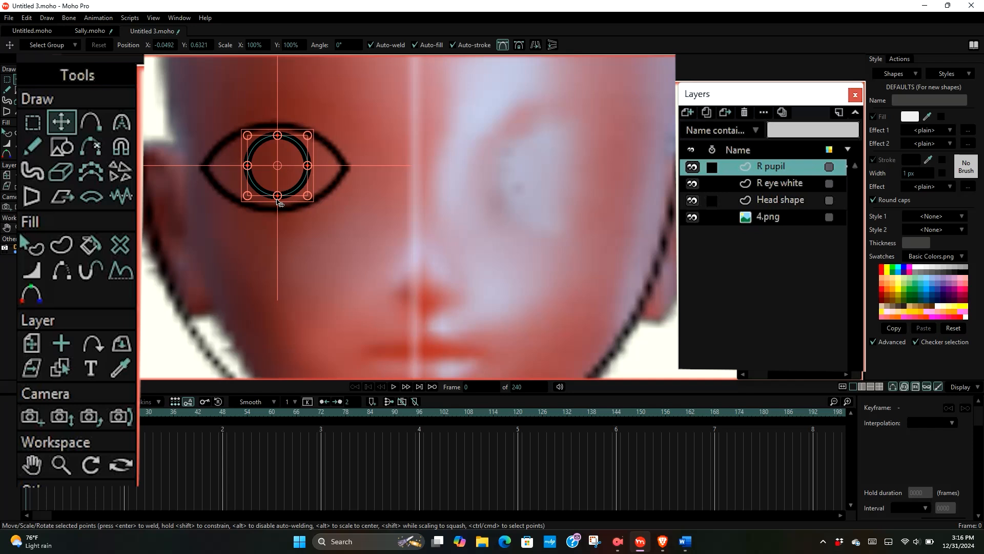
scroll(280, 201, down, 3)
click(403, 129)
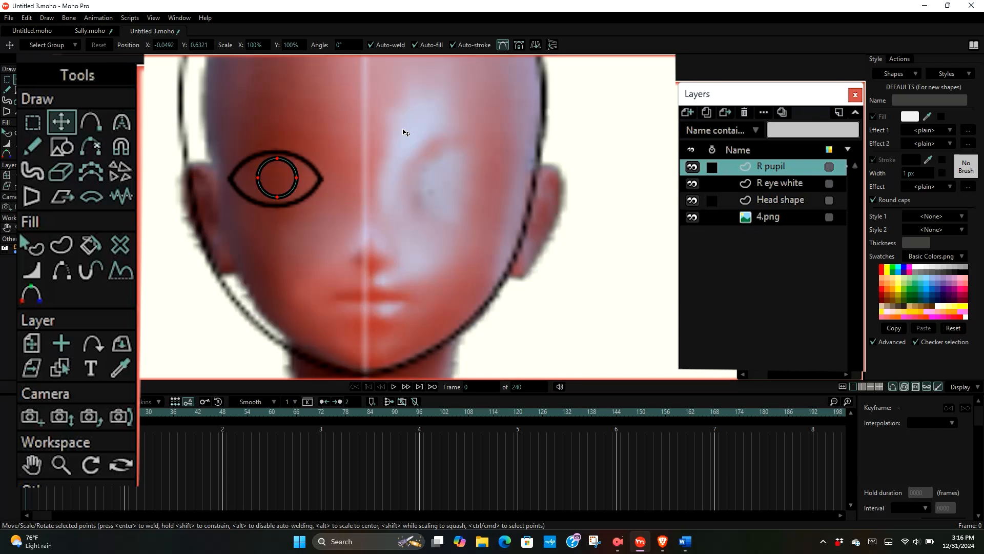
- Duplicate the R eye white layer and rename the copy L eye white
scroll(463, 171, down, 4)
scroll(384, 183, up, 3)
scroll(387, 186, down, 4)
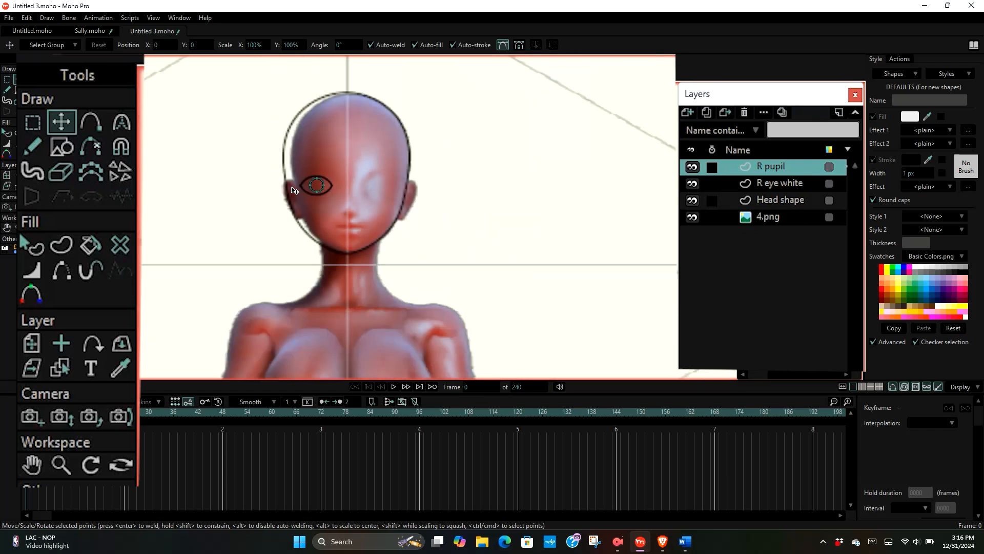
scroll(399, 185, up, 3)
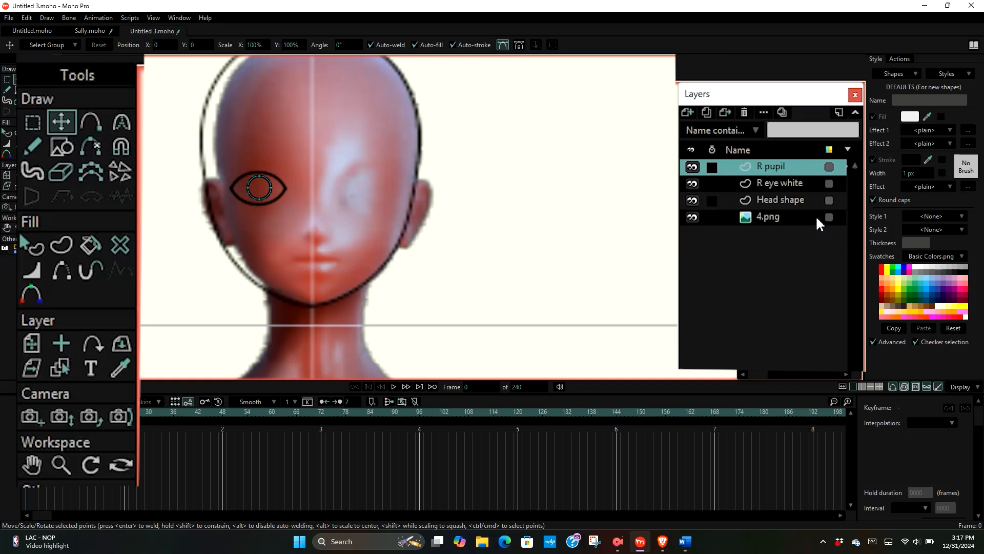
click(773, 188)
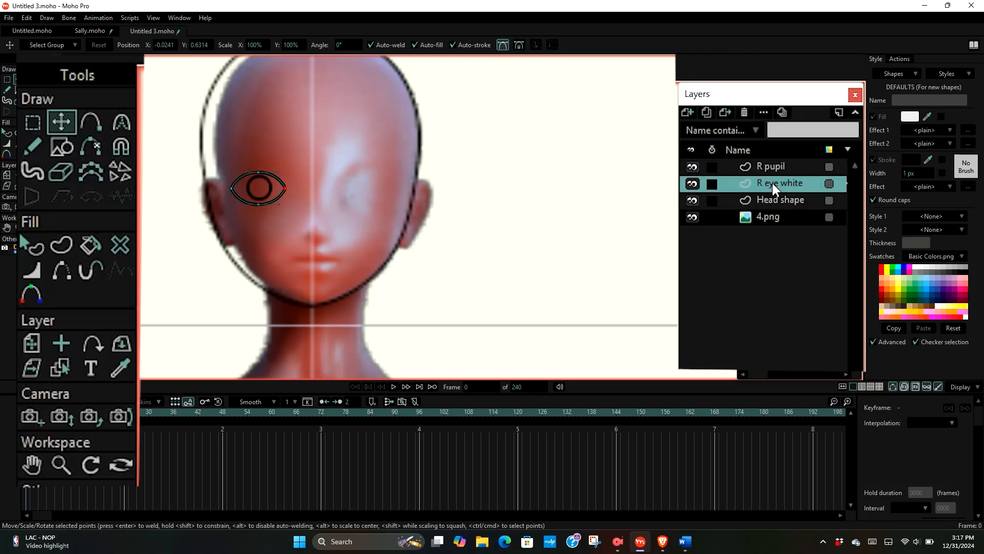
click(707, 112)
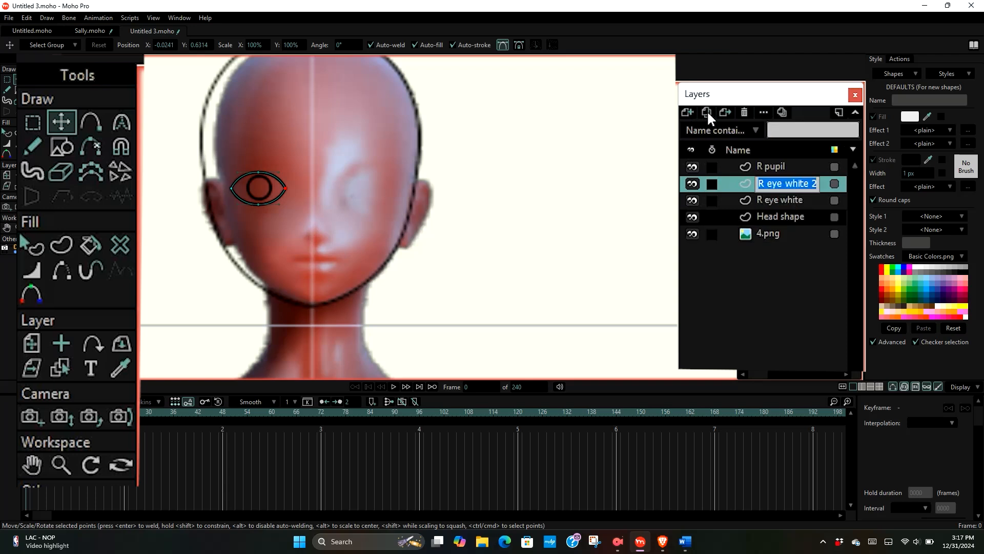
click(818, 185)
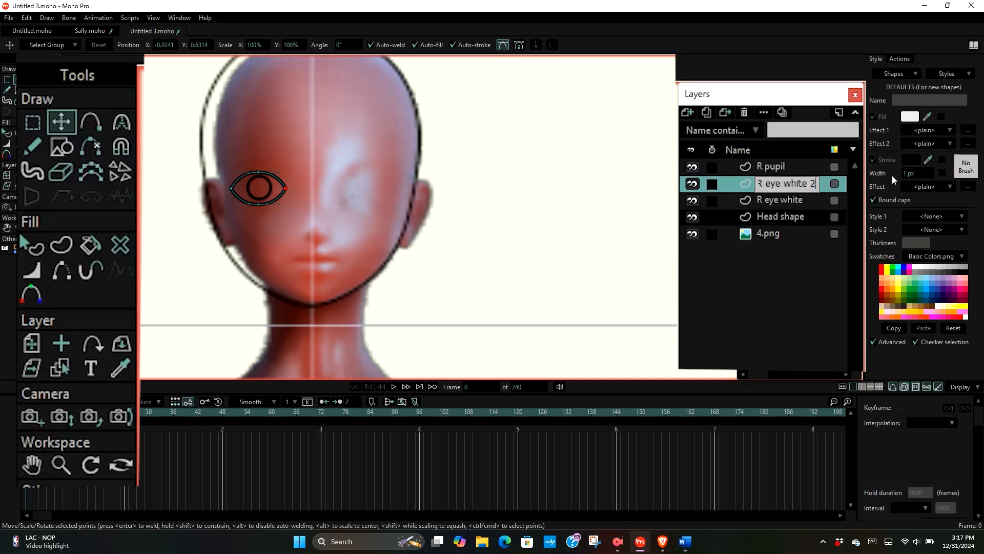
key(BackSpace)
key(BackSpace)
click(761, 184)
key(BackSpace)
text(L)
click(763, 313)
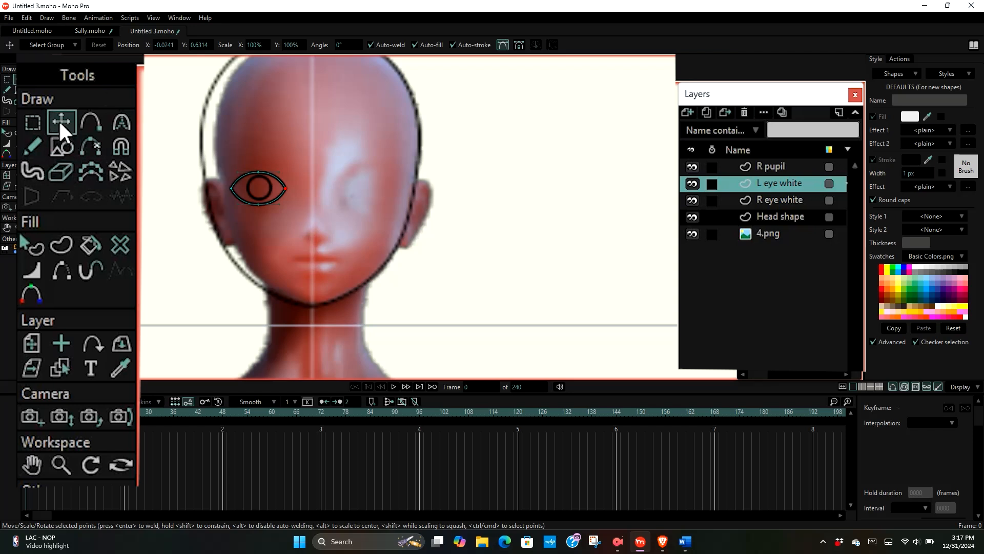
- Activate Transform Layer on L eye white and examine where its origin and transform handles lie relative to the eye and body
click(32, 343)
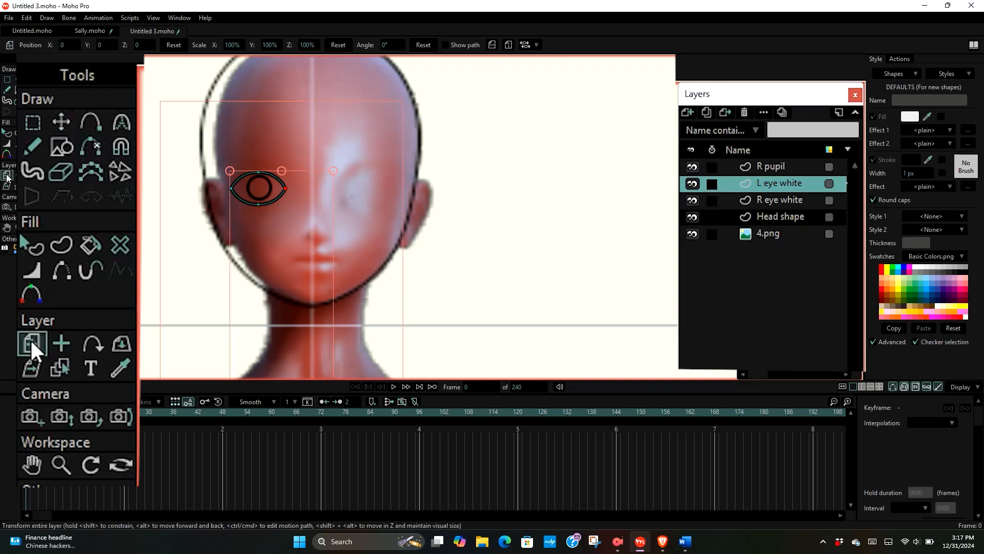
scroll(263, 186, down, 5)
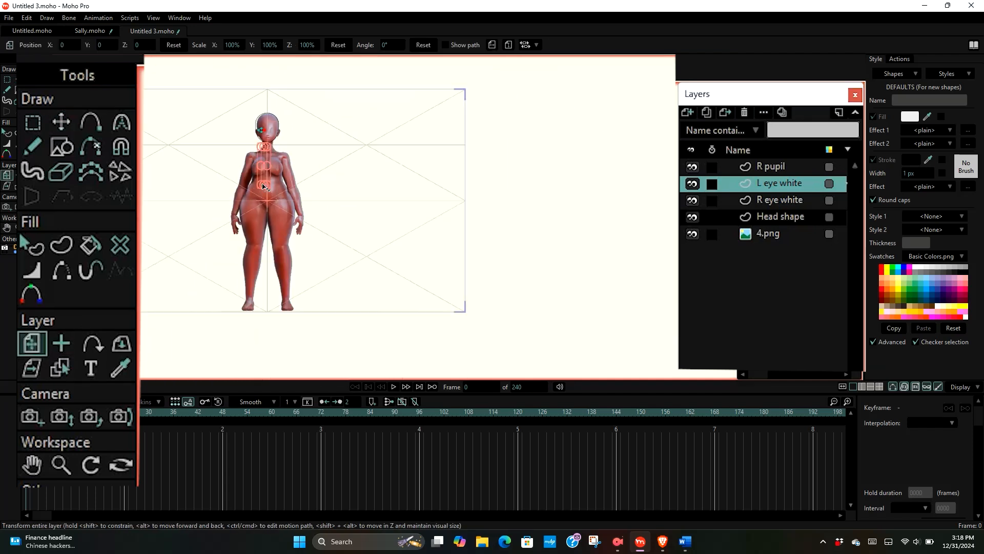
scroll(264, 186, up, 5)
scroll(281, 292, down, 3)
scroll(306, 108, up, 4)
scroll(308, 109, down, 4)
scroll(243, 171, up, 3)
scroll(266, 197, down, 3)
scroll(266, 152, up, 2)
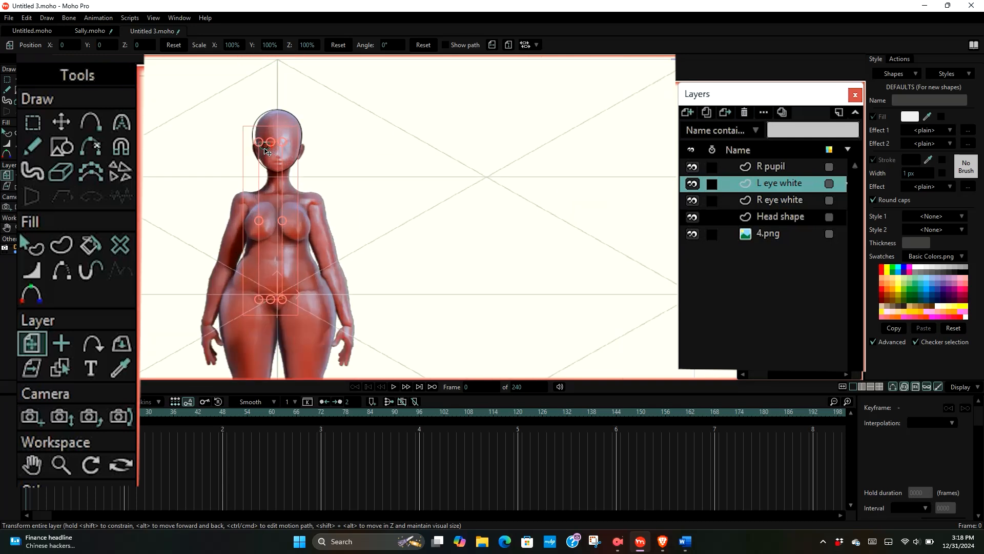
scroll(266, 151, up, 1)
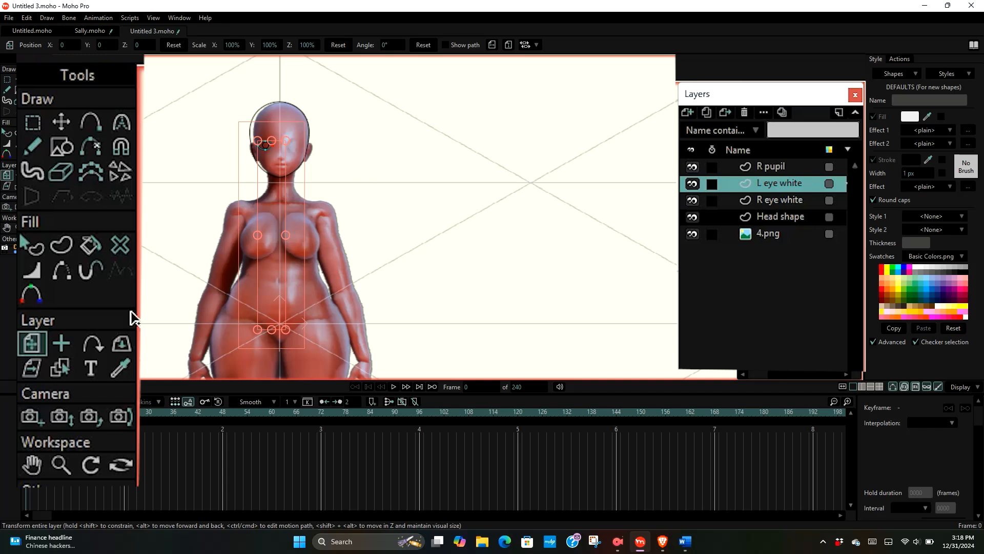
scroll(298, 138, up, 3)
scroll(251, 133, down, 6)
scroll(235, 223, up, 5)
scroll(231, 221, up, 5)
scroll(257, 212, down, 2)
scroll(278, 203, up, 2)
scroll(279, 204, down, 2)
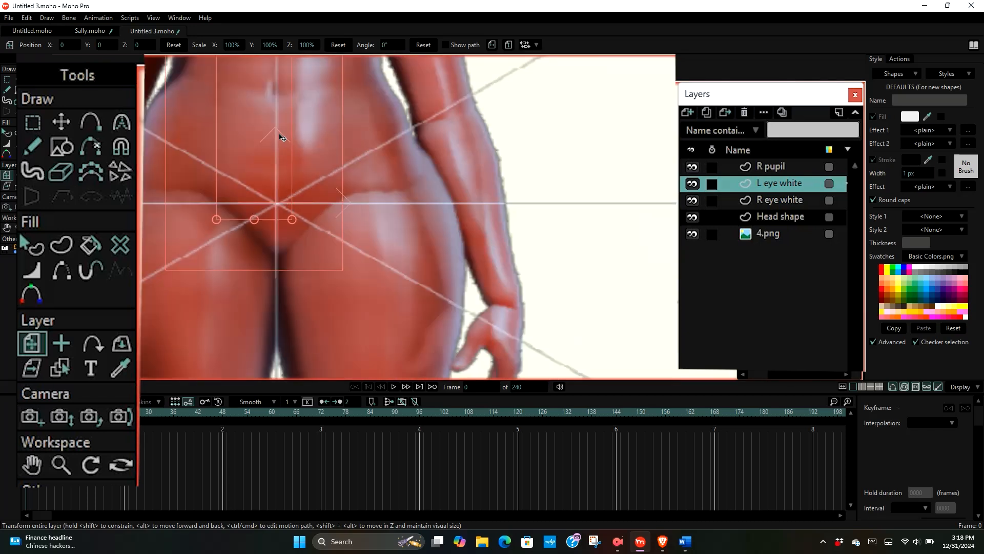
scroll(282, 138, up, 2)
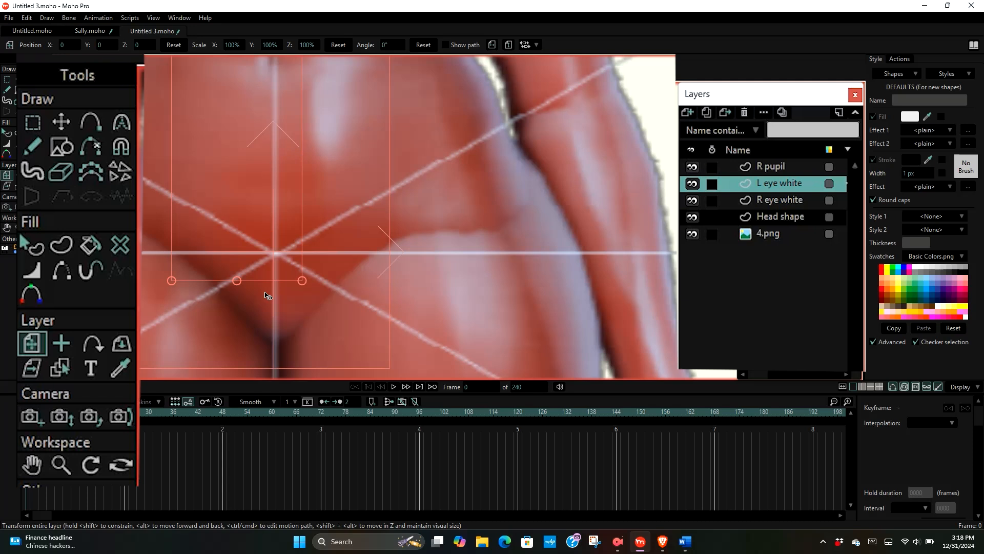
scroll(321, 297, down, 3)
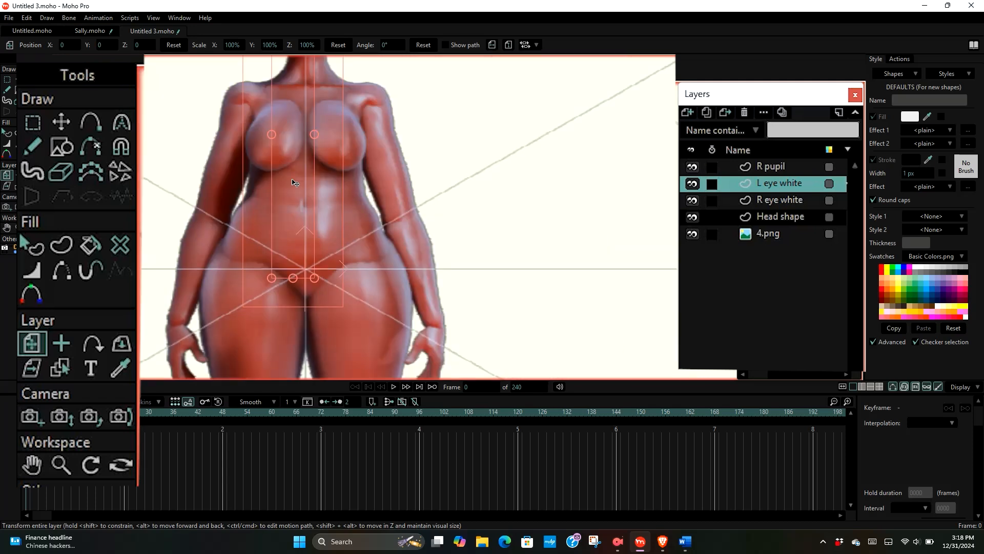
scroll(296, 180, down, 2)
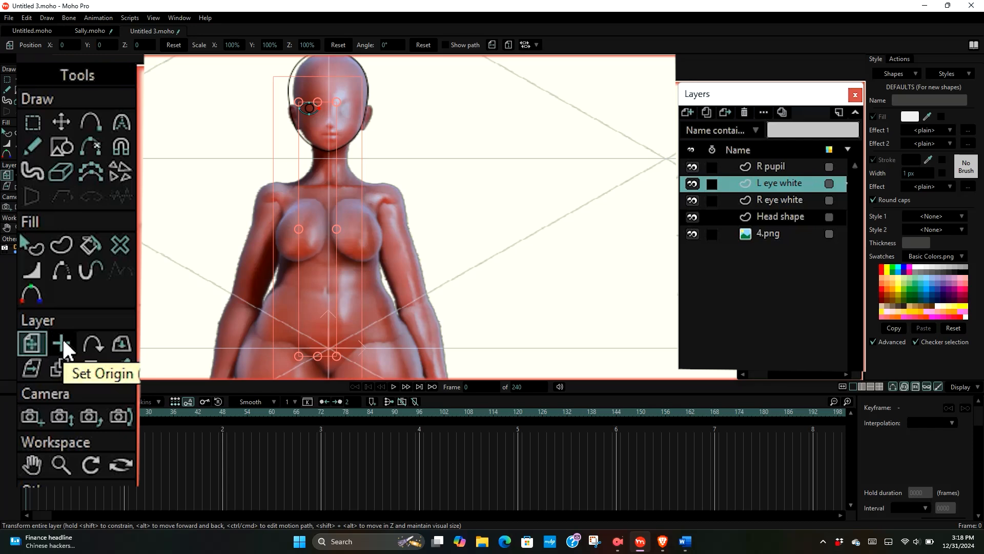
- Set the origin of the L eye white layer to Center with the Set Origin tool
click(63, 337)
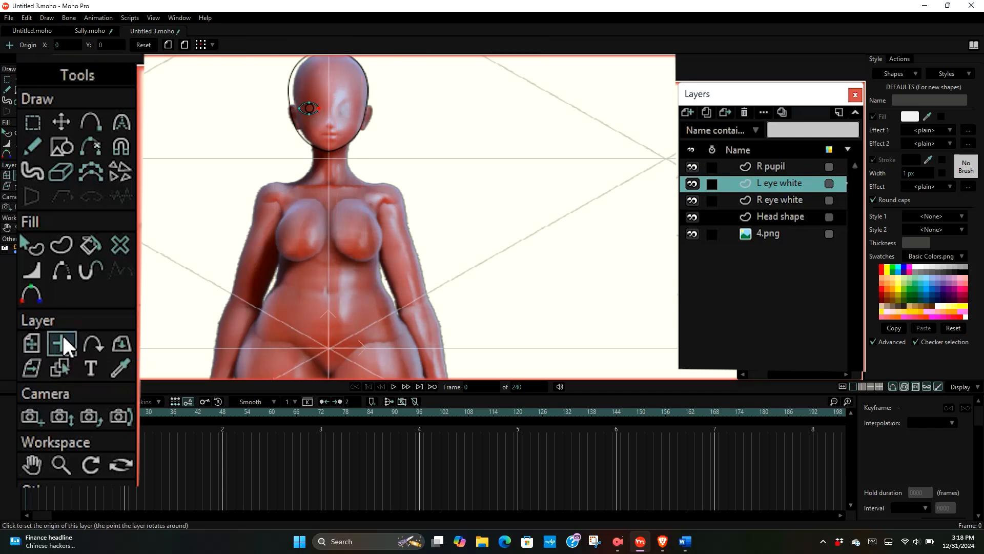
click(212, 45)
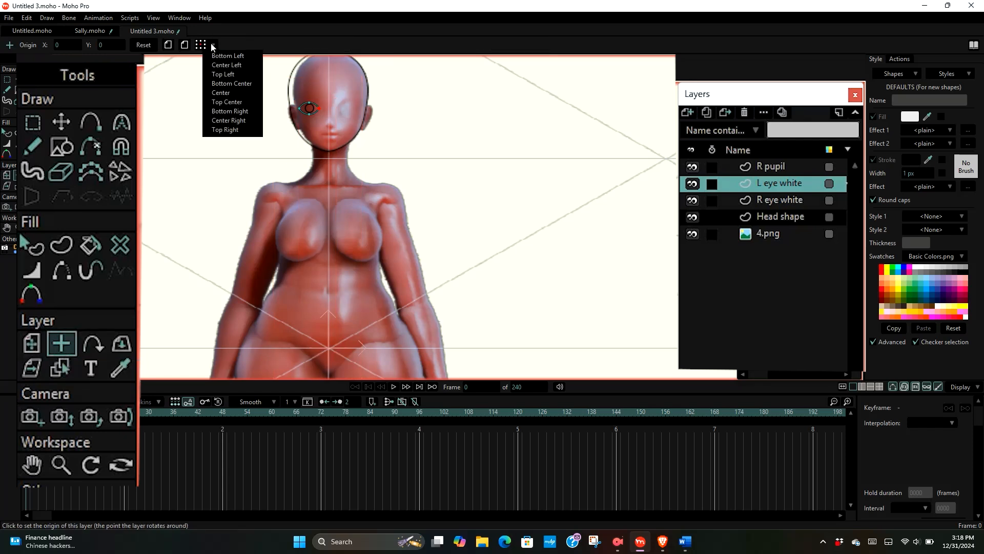
click(221, 93)
- Examine the L eye white layer's origin marker up close at the eye and against the whole body
scroll(311, 107, up, 4)
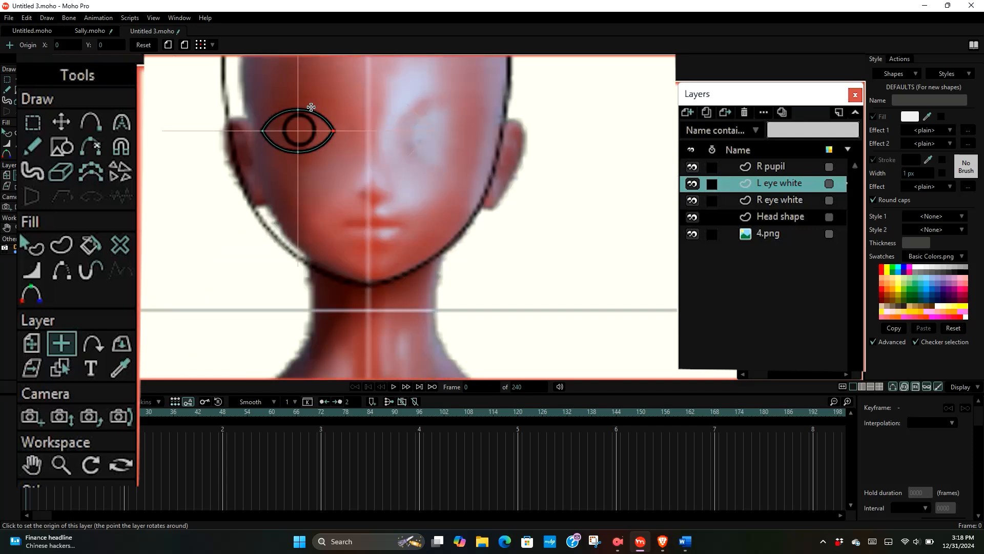
scroll(311, 107, up, 2)
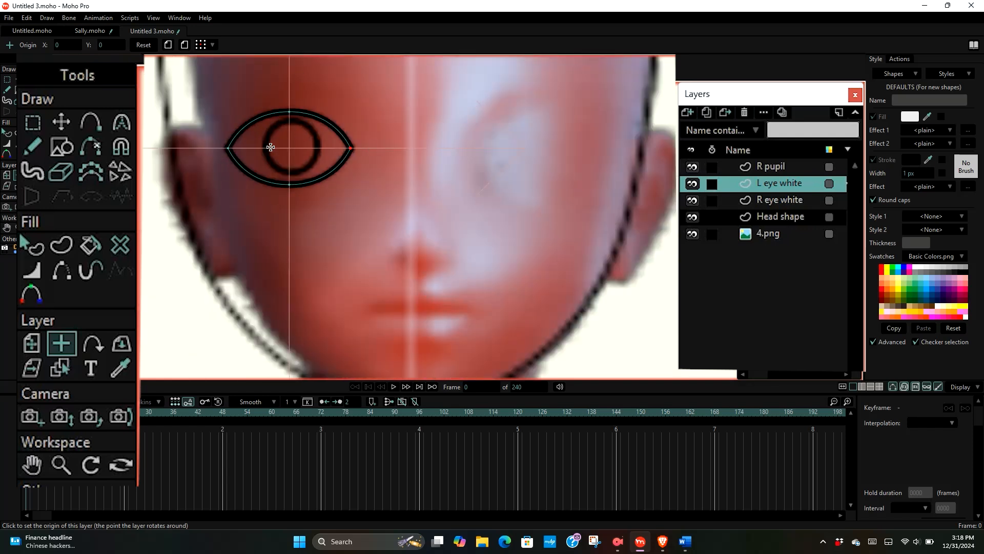
scroll(271, 147, down, 3)
scroll(278, 148, down, 1)
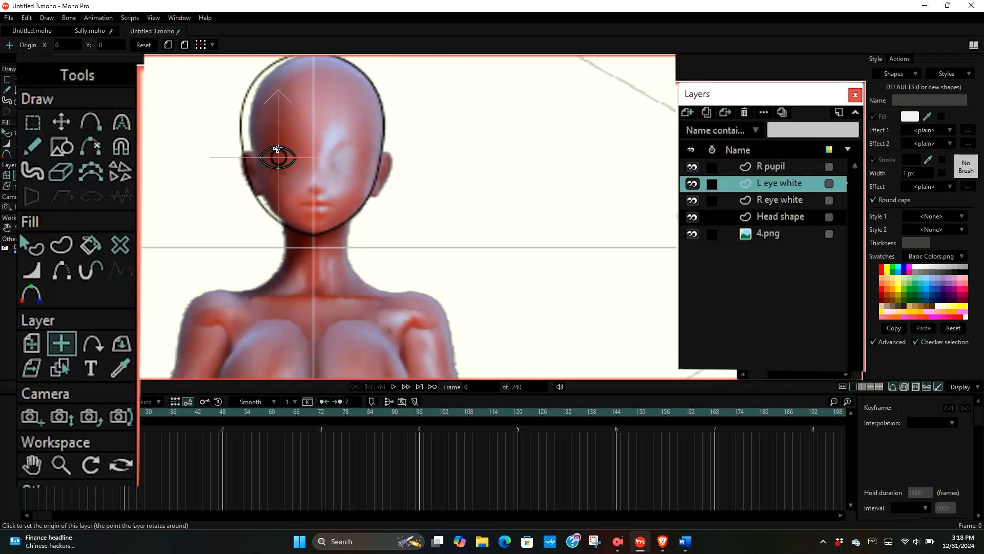
scroll(277, 148, up, 2)
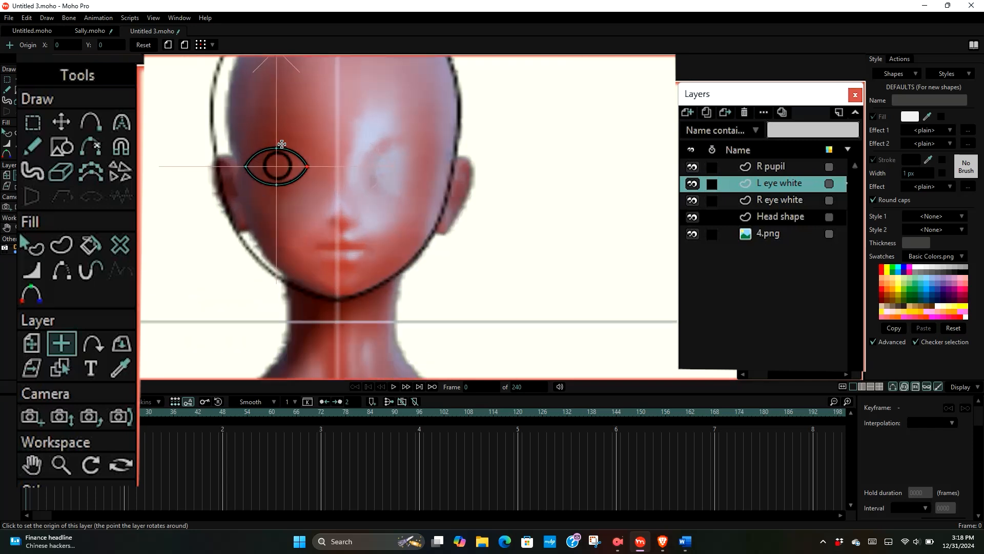
scroll(283, 146, down, 5)
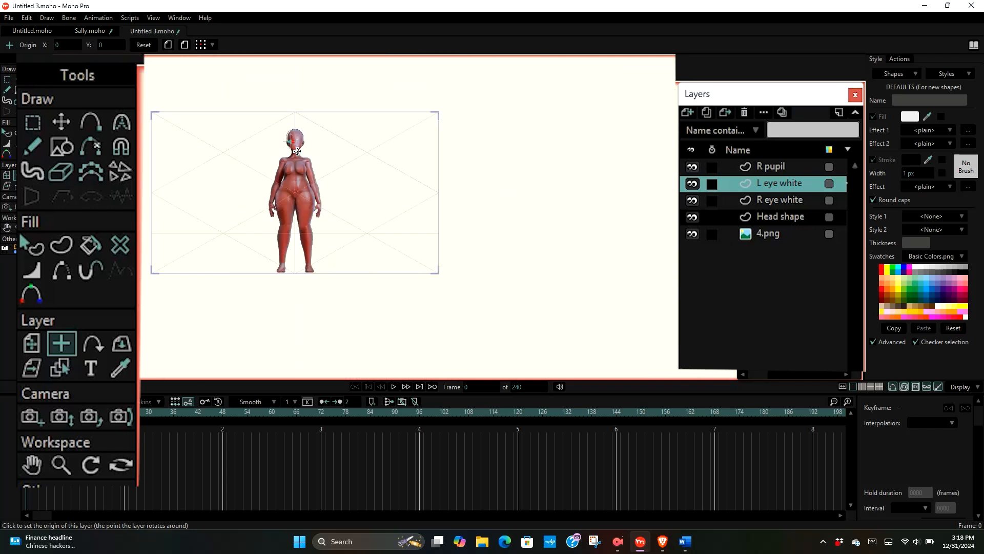
scroll(298, 195, up, 2)
scroll(285, 144, down, 2)
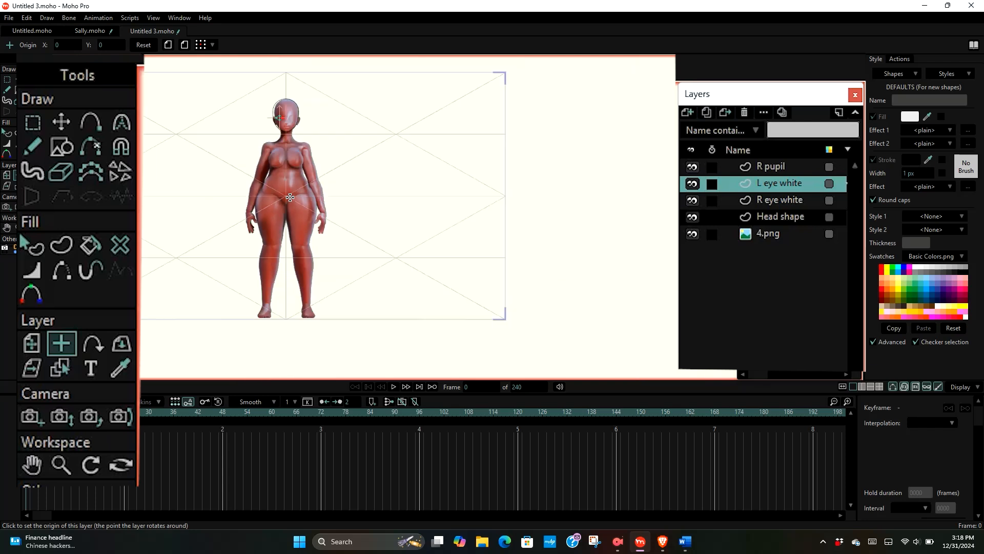
scroll(281, 112, up, 3)
scroll(280, 113, up, 4)
scroll(269, 188, down, 2)
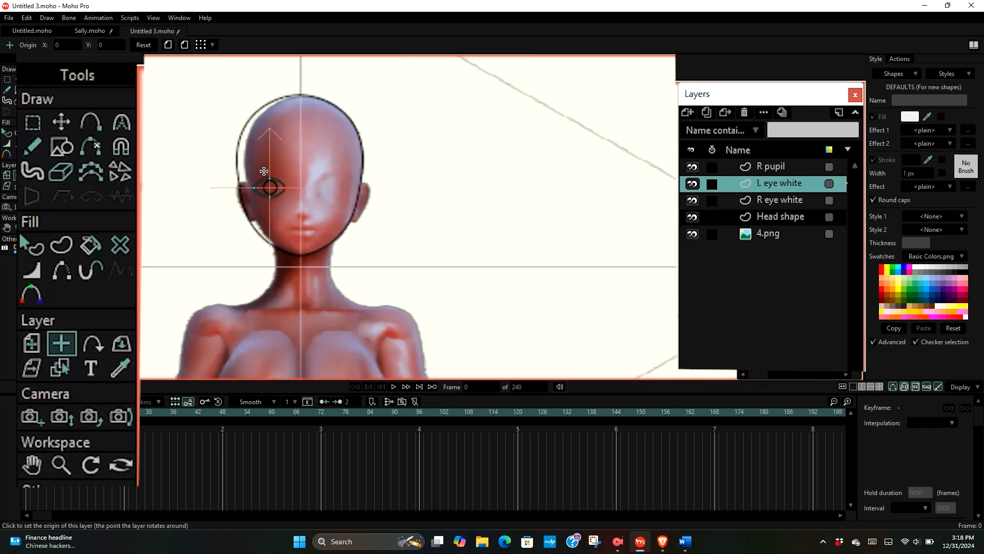
- Set the L eye white layer's origin X to 0 so it sits on the face's centre line
scroll(272, 190, up, 3)
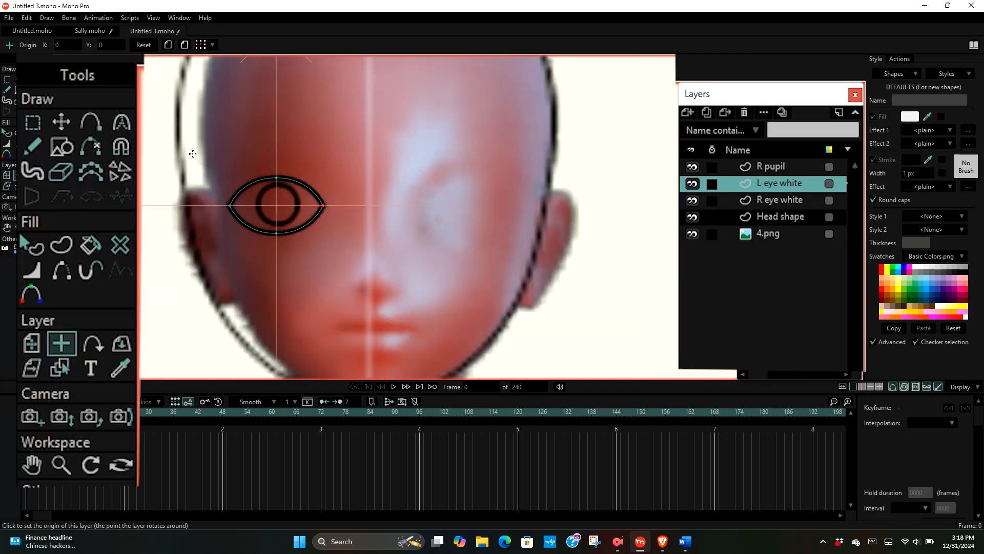
click(67, 46)
click(27, 342)
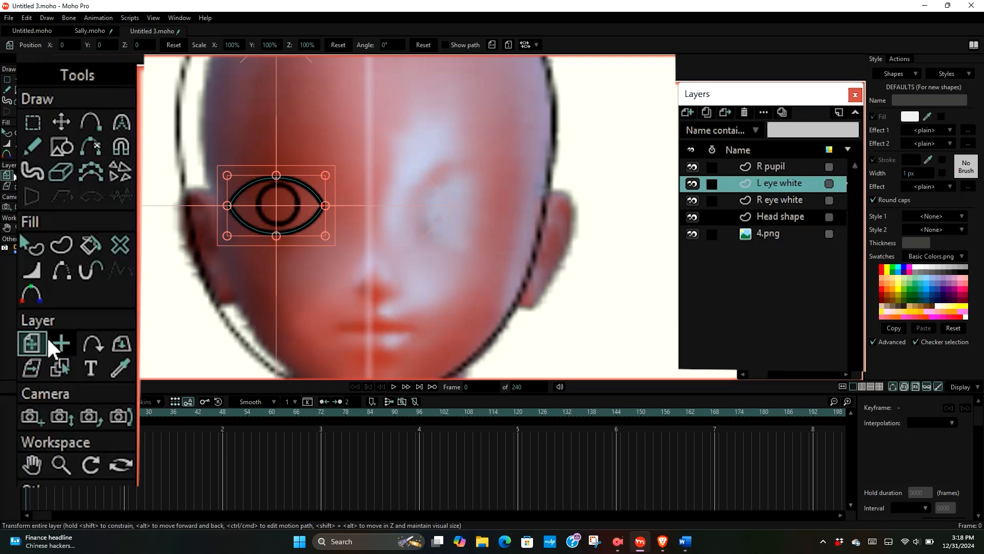
click(61, 345)
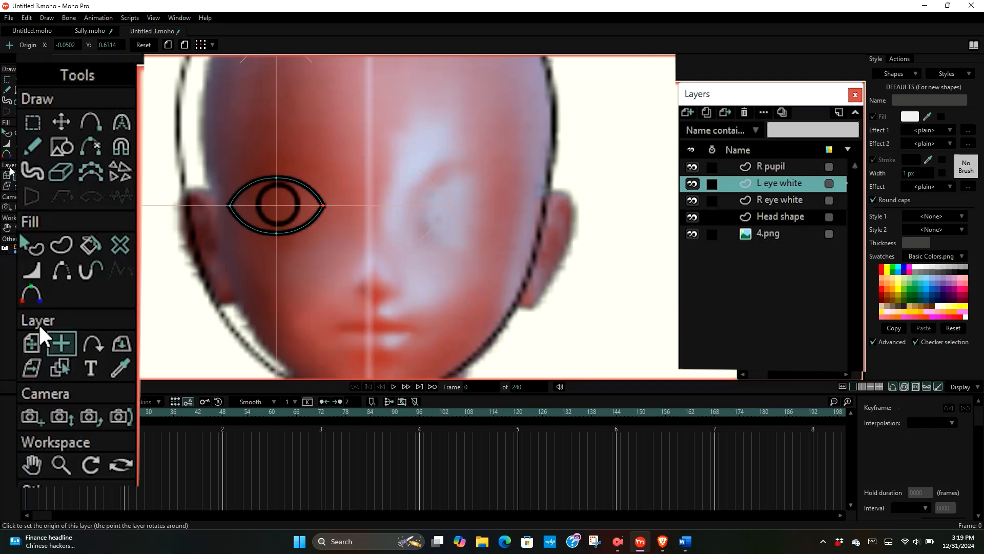
click(63, 45)
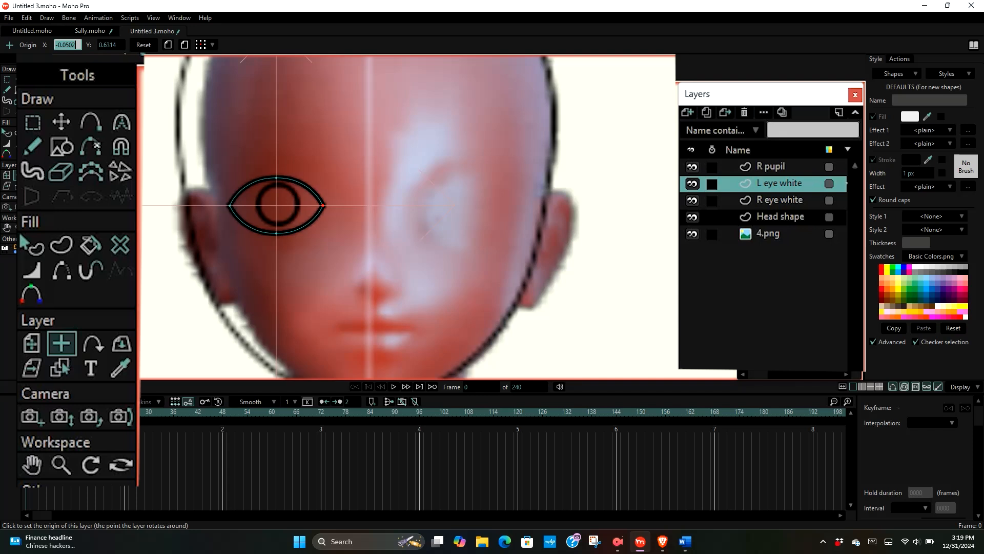
text(0)
key(Return)
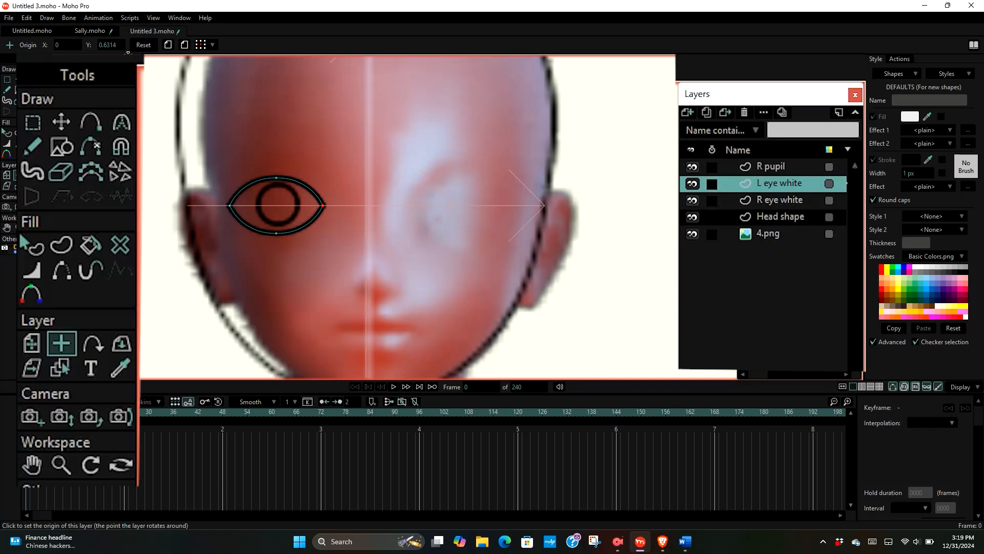
- Flip the L eye white layer horizontally across its origin with Transform Layer
scroll(363, 158, up, 2)
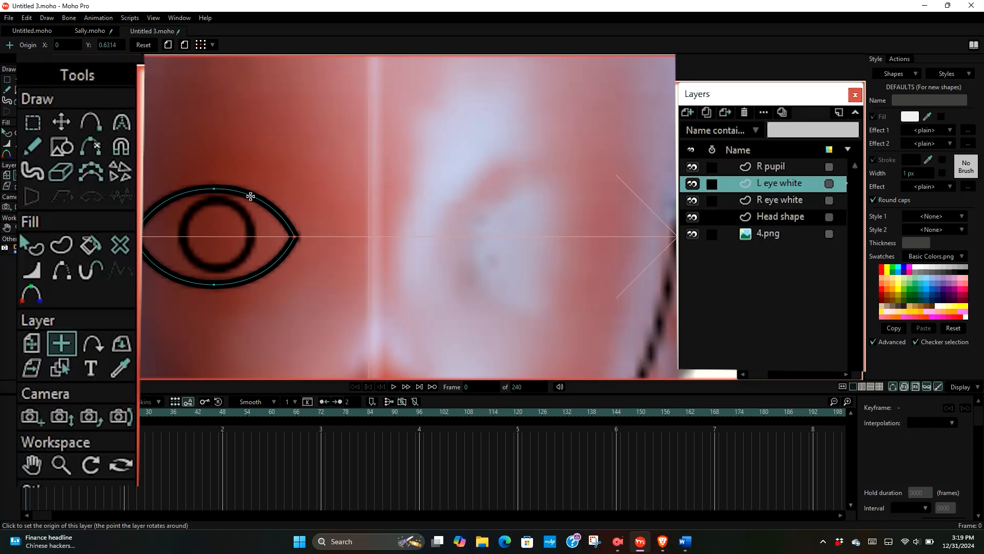
scroll(251, 197, down, 3)
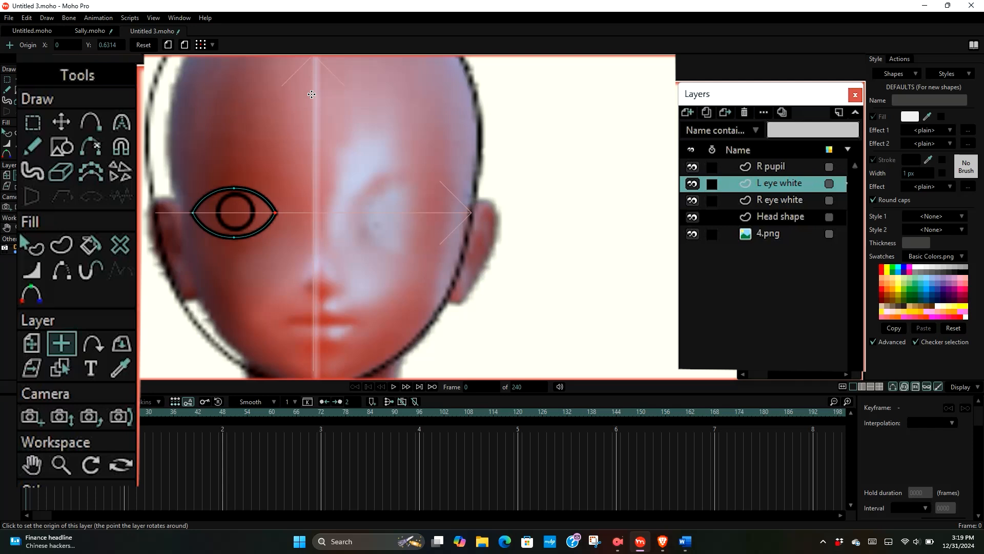
scroll(232, 92, up, 2)
scroll(216, 170, down, 3)
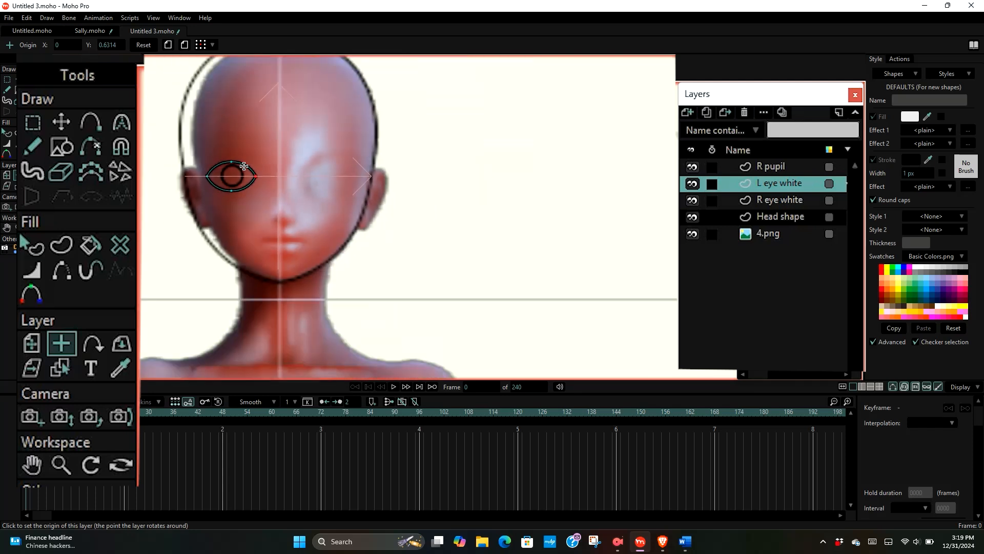
scroll(272, 165, up, 2)
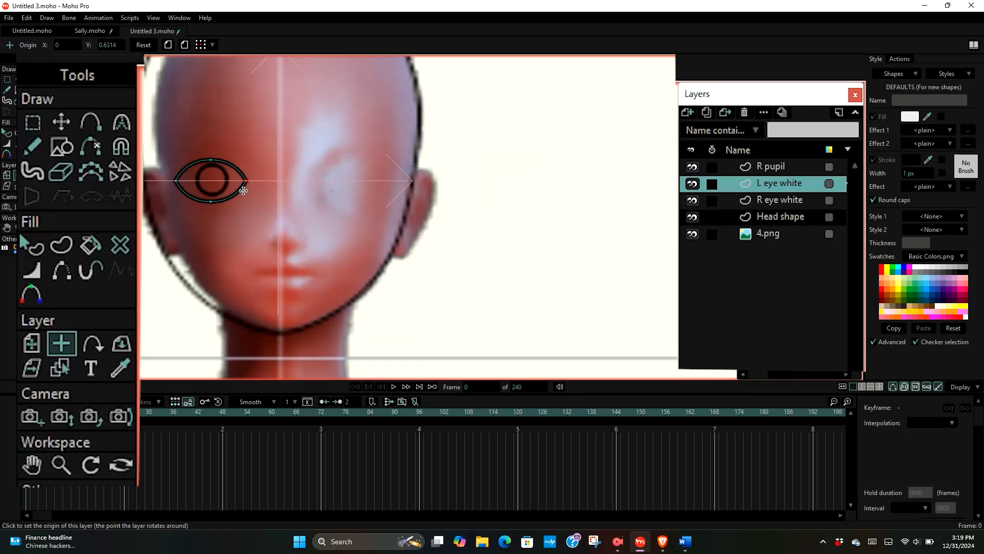
click(26, 342)
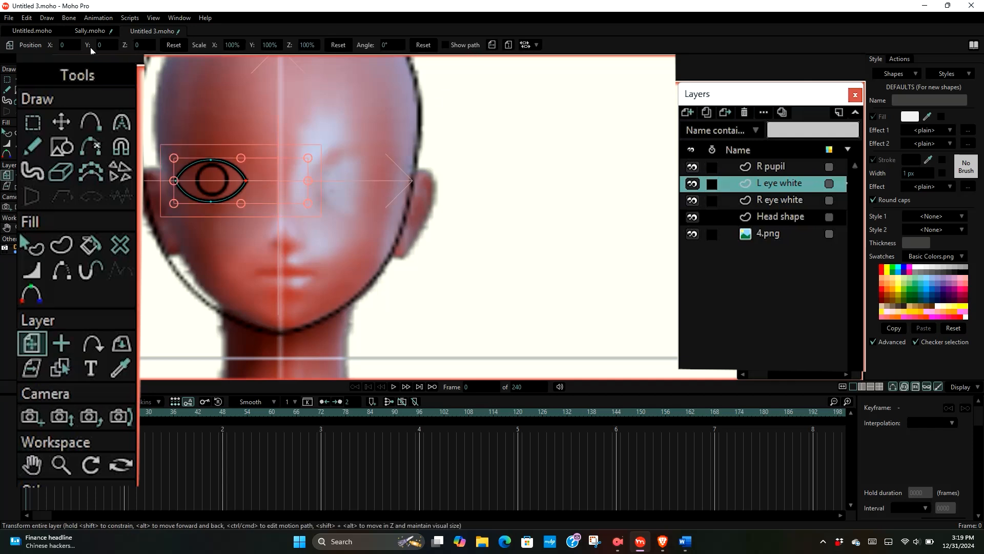
click(492, 46)
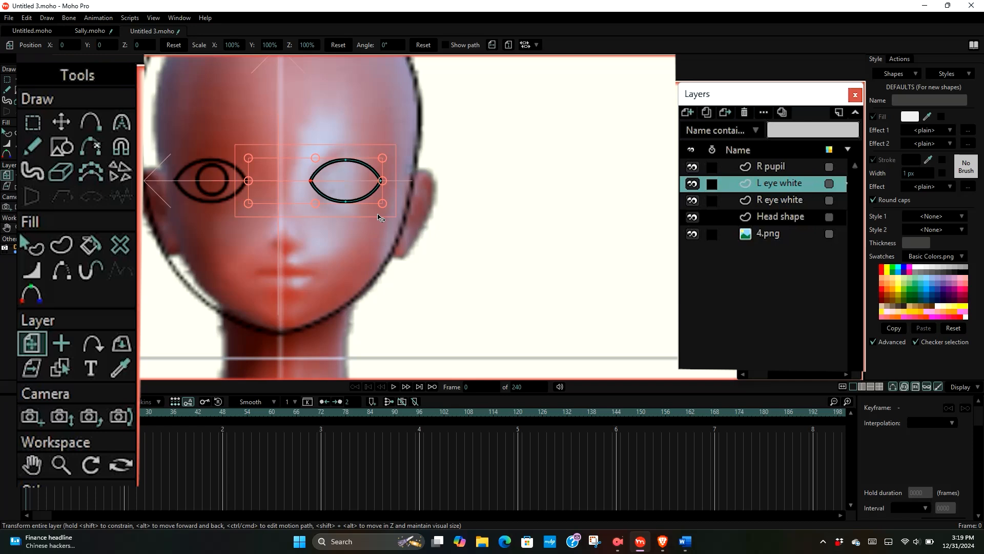
- Duplicate the R pupil layer and rename the copy L pupil
click(772, 166)
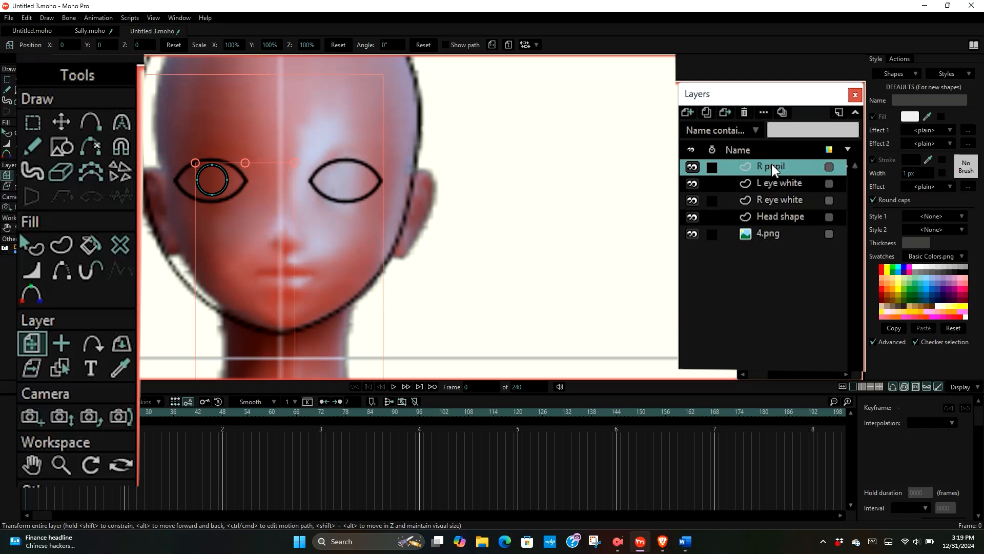
click(704, 109)
double_click(811, 167)
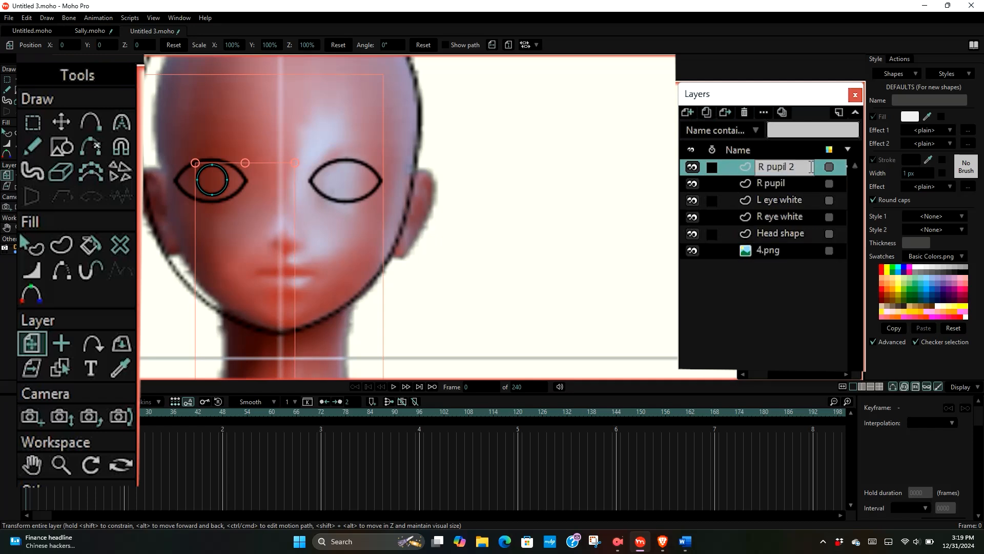
key(BackSpace)
key(BackSpace)
click(766, 168)
key(BackSpace)
key(BackSpace)
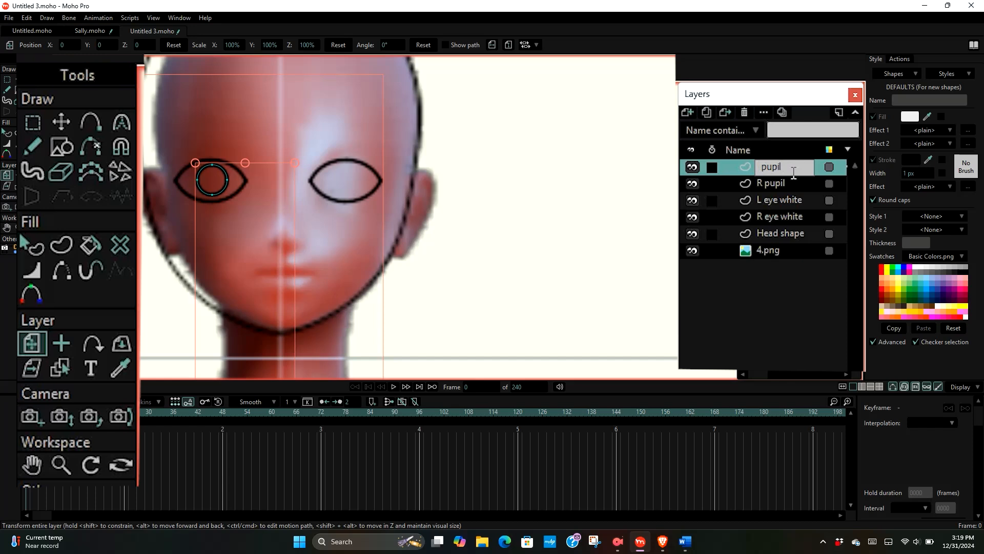
text(L)
key(Return)
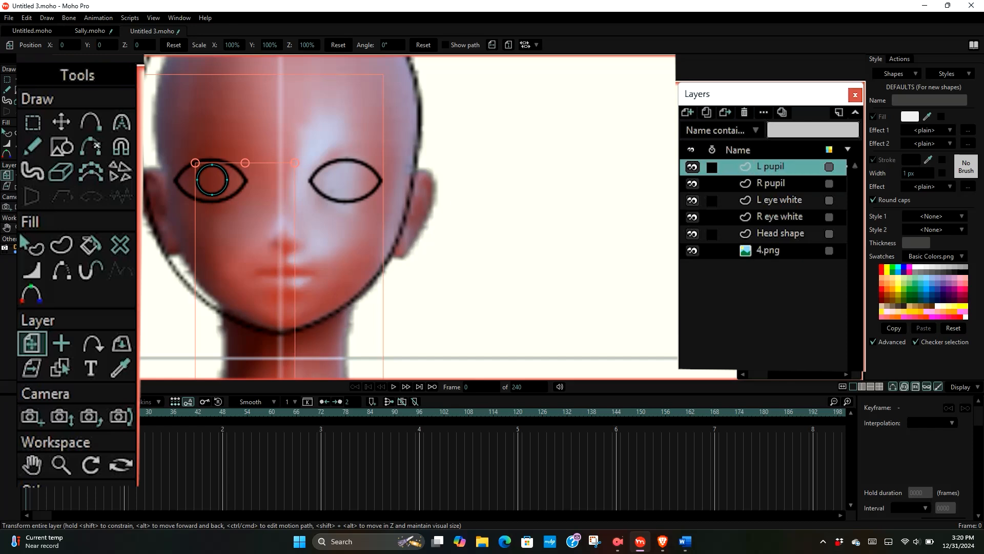
- Set the L pupil layer's origin to Center, with its origin X at 0
scroll(191, 125, down, 2)
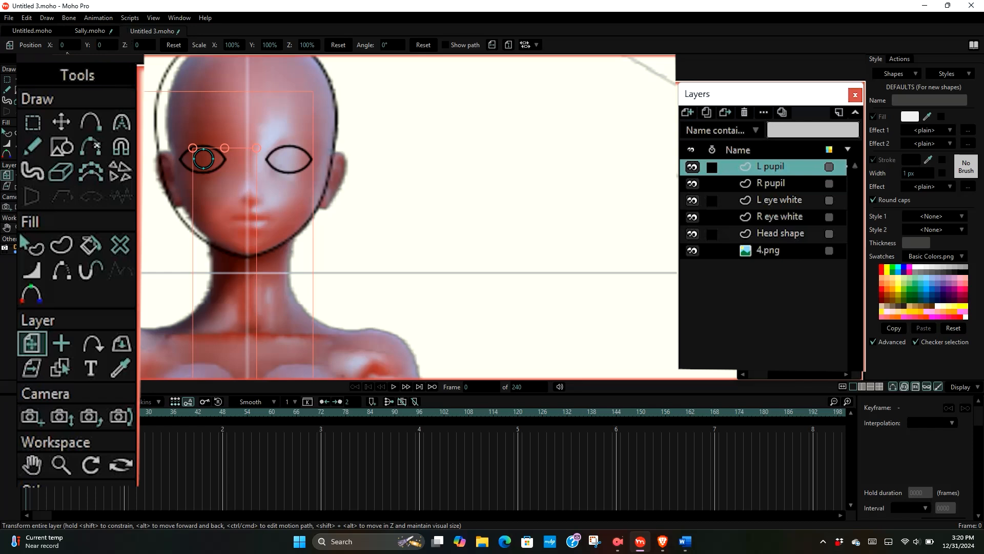
click(62, 344)
click(211, 45)
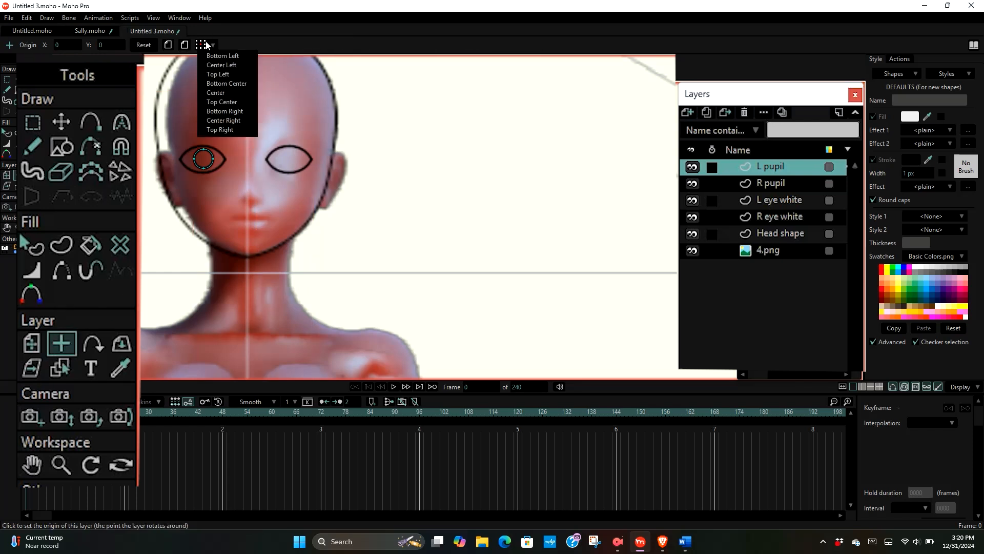
click(215, 92)
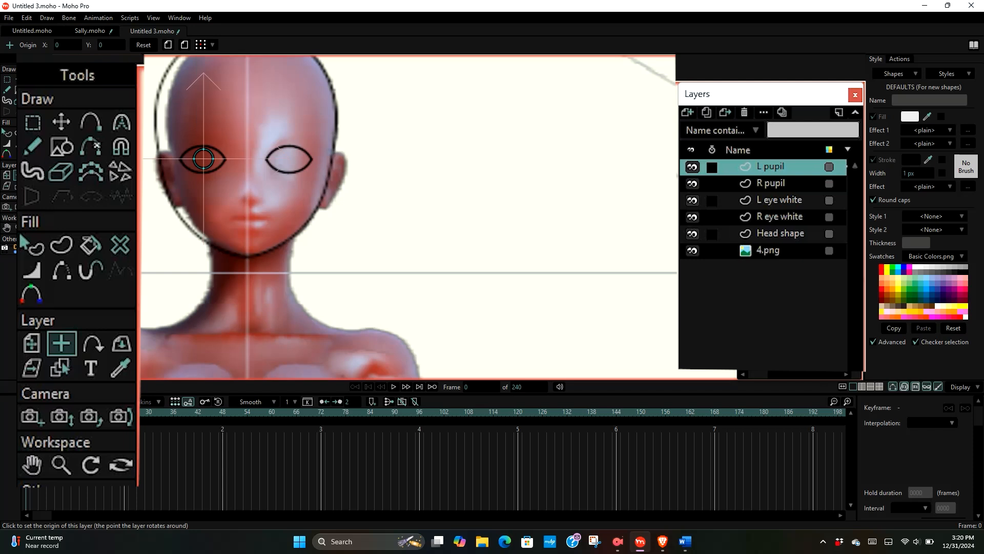
click(65, 46)
key(Return)
click(67, 46)
text(0)
key(Return)
- Flip the L pupil layer horizontally across its origin into the left eye
scroll(263, 145, down, 2)
scroll(263, 145, up, 2)
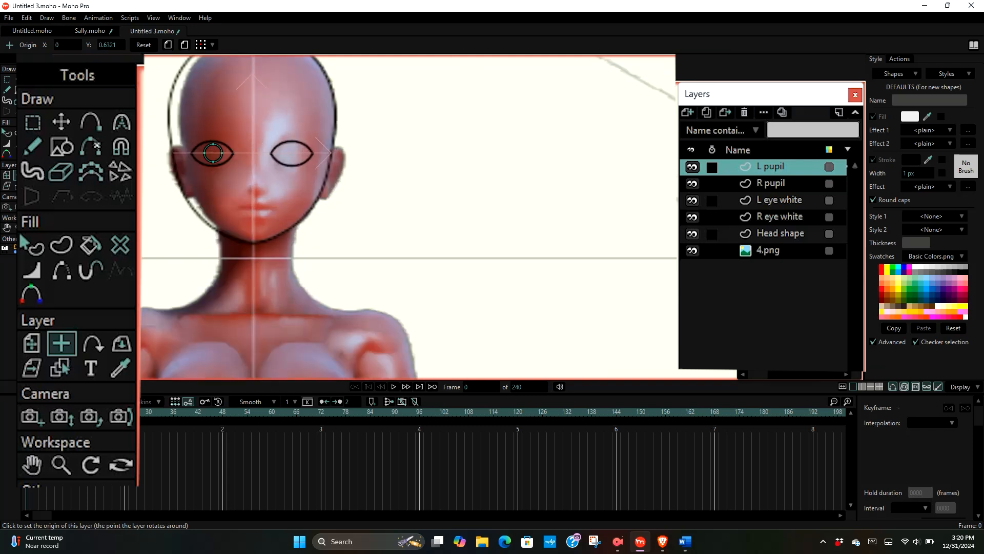
click(31, 343)
click(492, 45)
scroll(235, 148, up, 3)
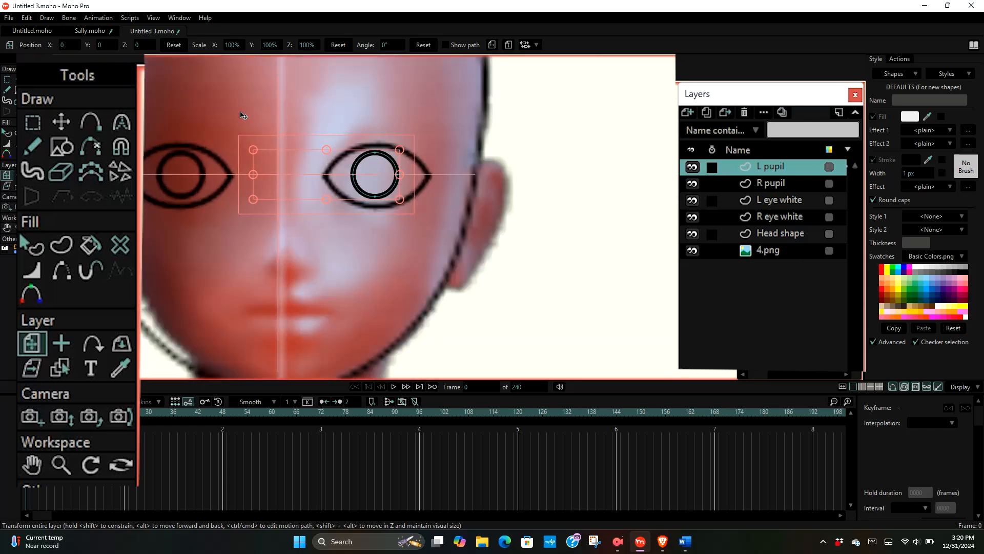
scroll(267, 178, down, 3)
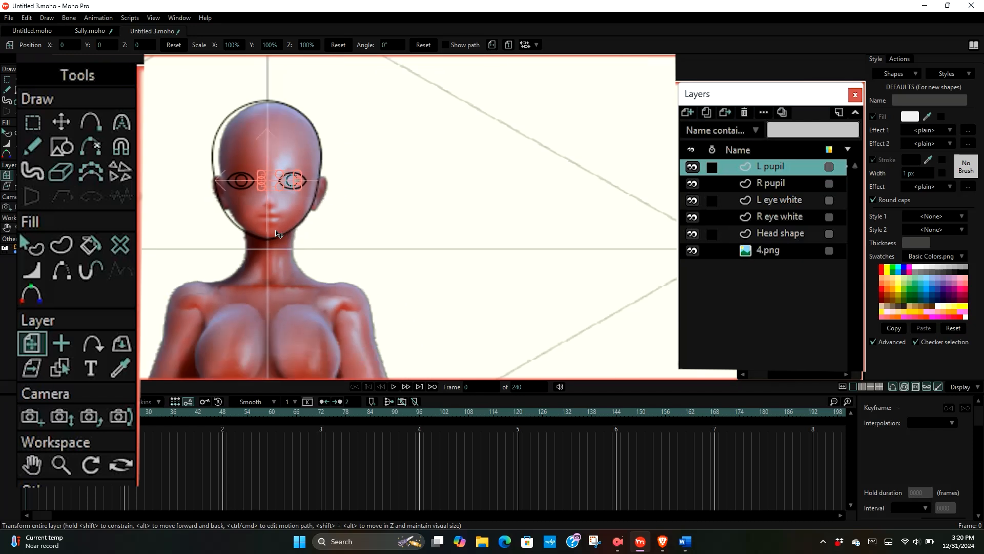
scroll(267, 179, up, 3)
scroll(267, 178, down, 3)
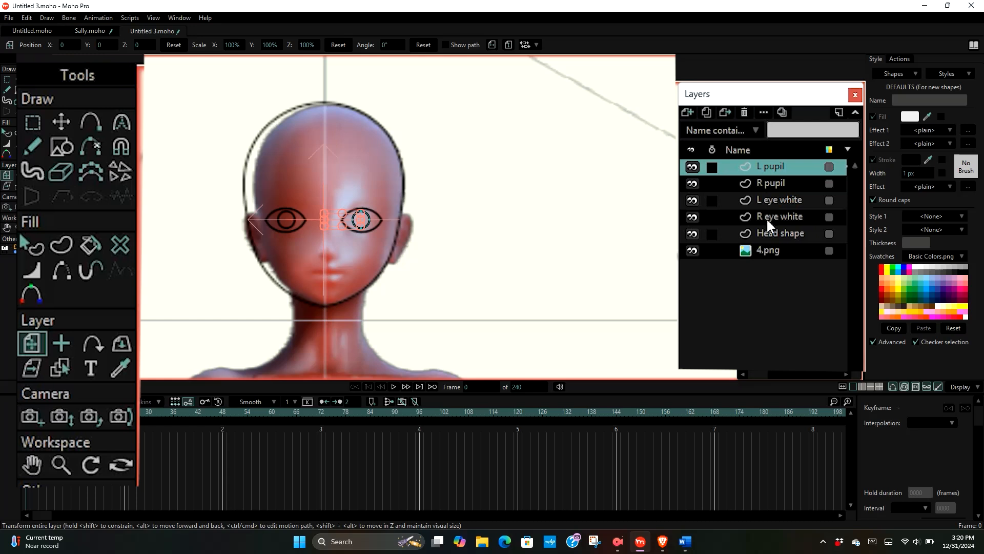
- Move the R pupil layer below L eye white, directly above R eye white
click(773, 183)
drag(773, 185, 776, 205)
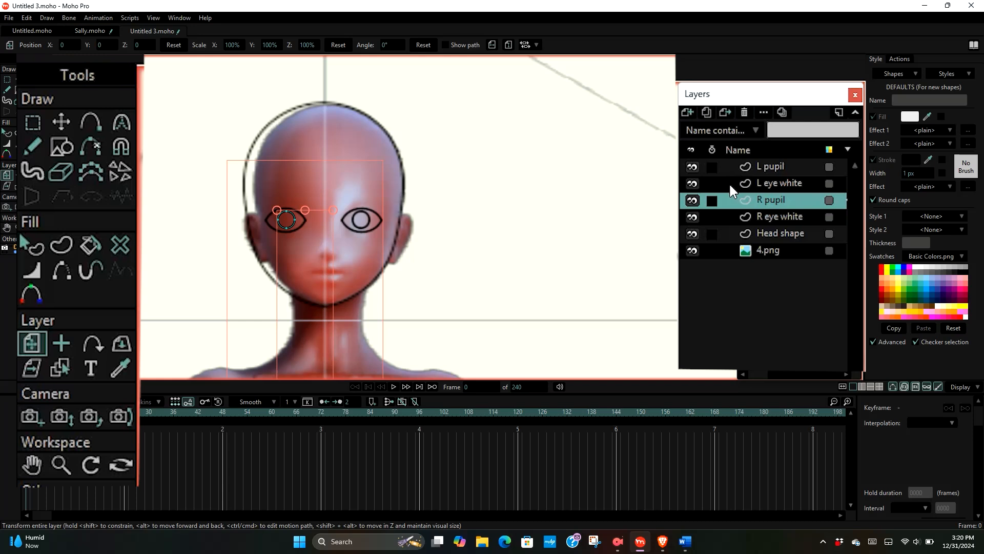
scroll(236, 182, down, 5)
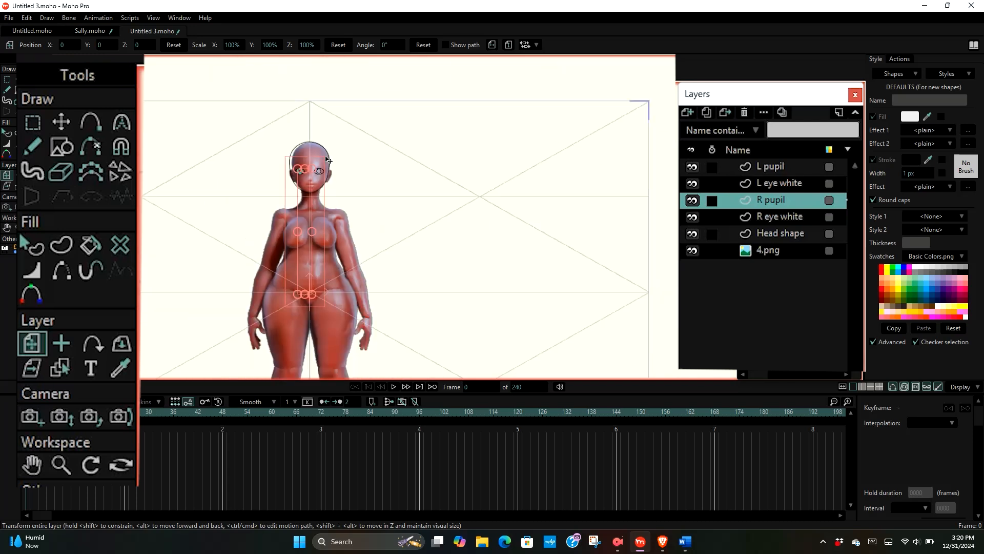
scroll(303, 167, up, 3)
scroll(302, 168, up, 2)
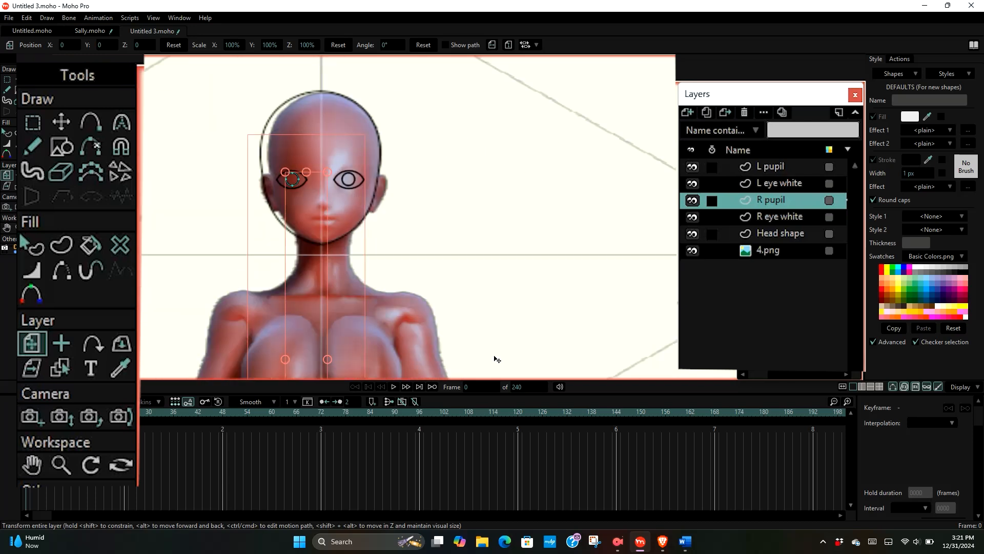
- Switch to the outline in Word and append "and eye brows" to item 4, "Draw the mouth and nose"
click(685, 542)
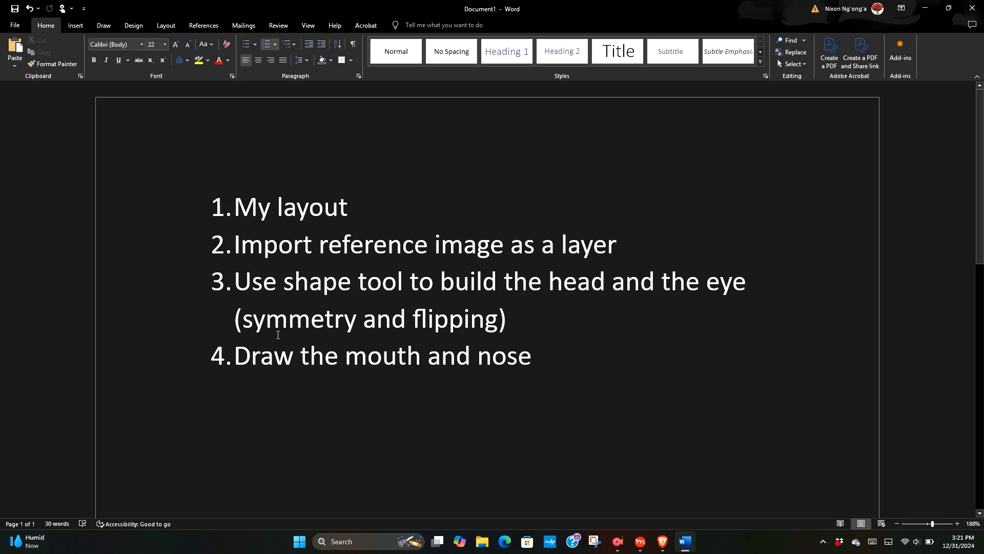
scroll(257, 319, down, 3)
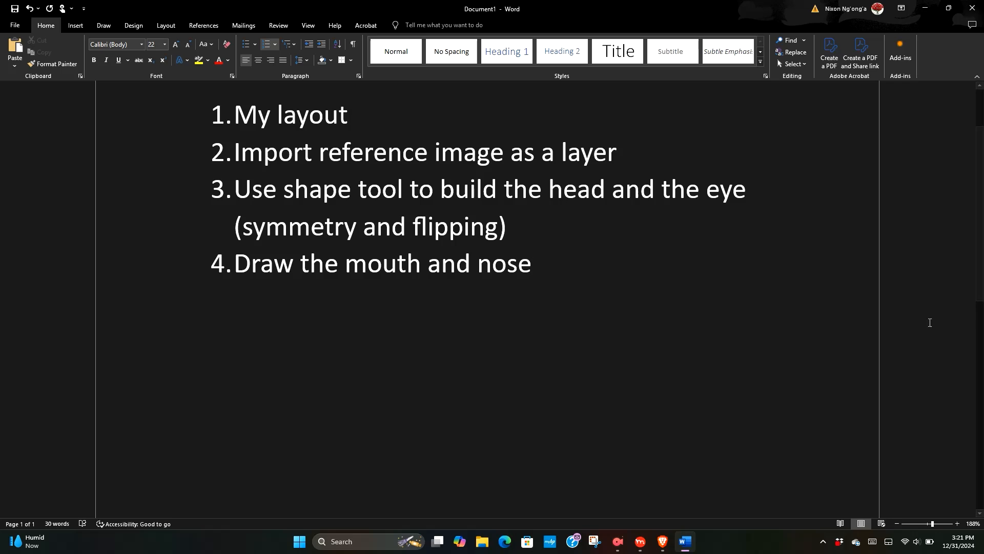
text(and)
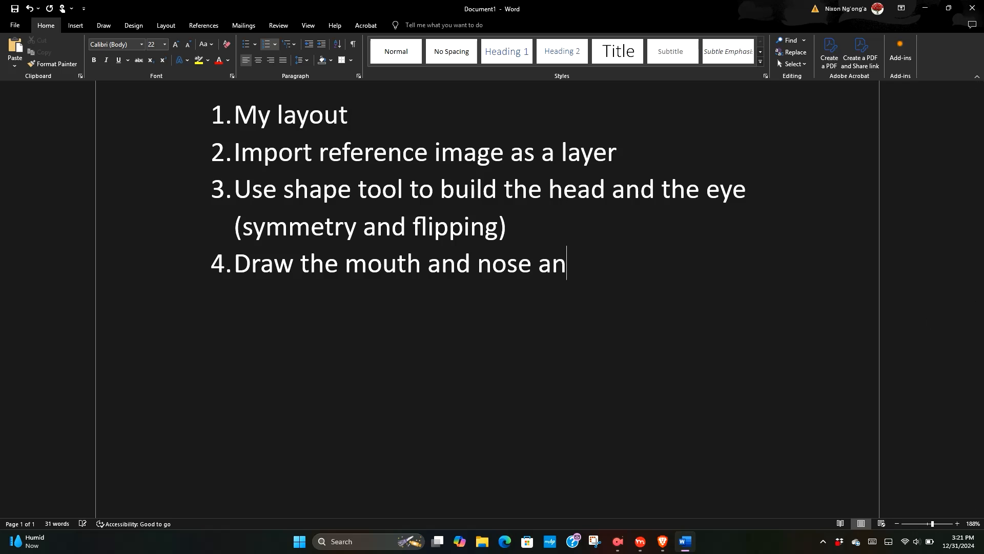
text( eye brows)
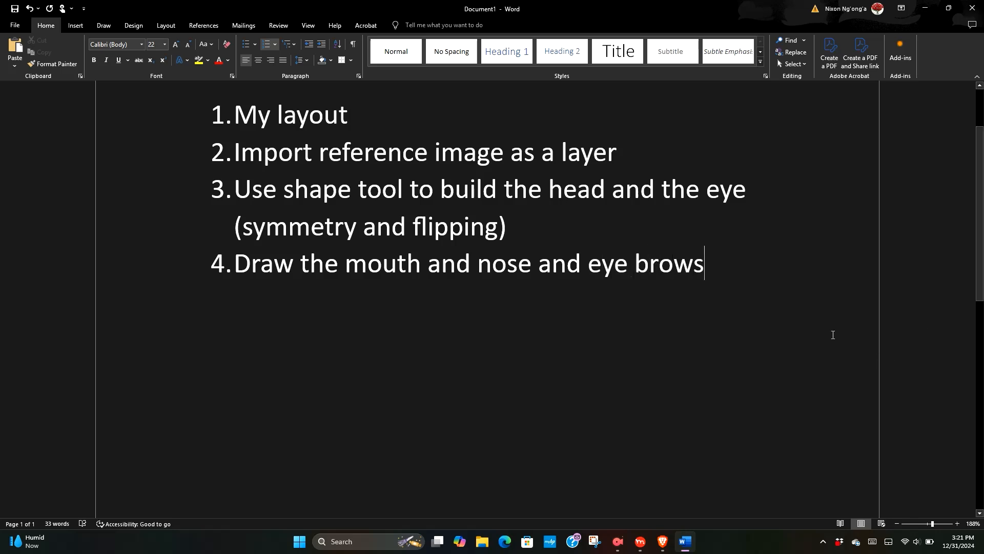
scroll(487, 255, up, 3)
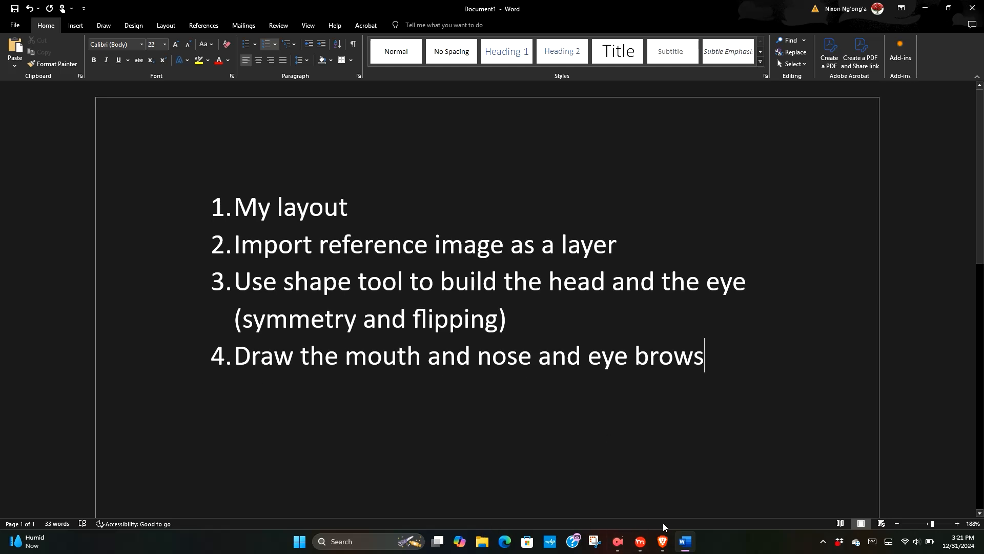
- Switch back to Moho and add a new vector layer above L pupil
click(640, 547)
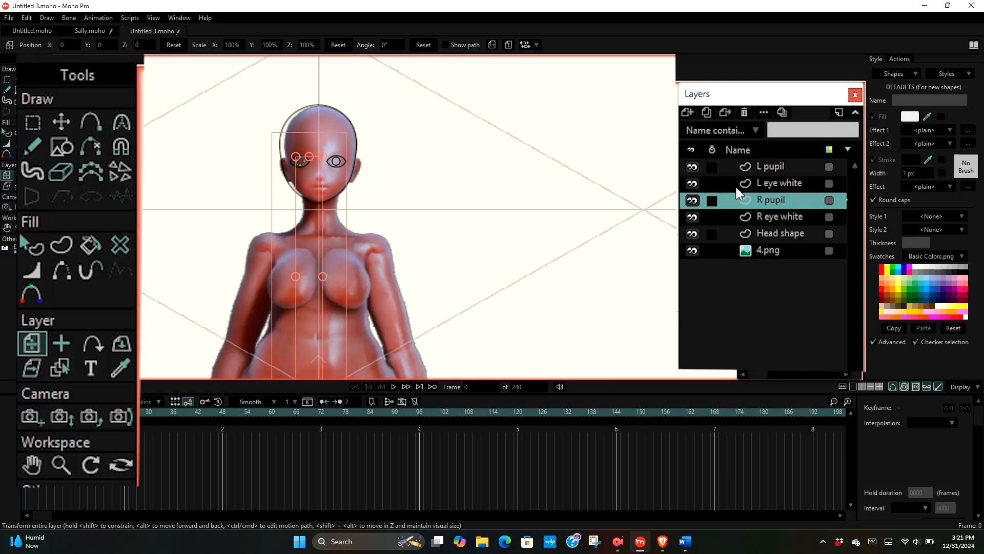
click(34, 122)
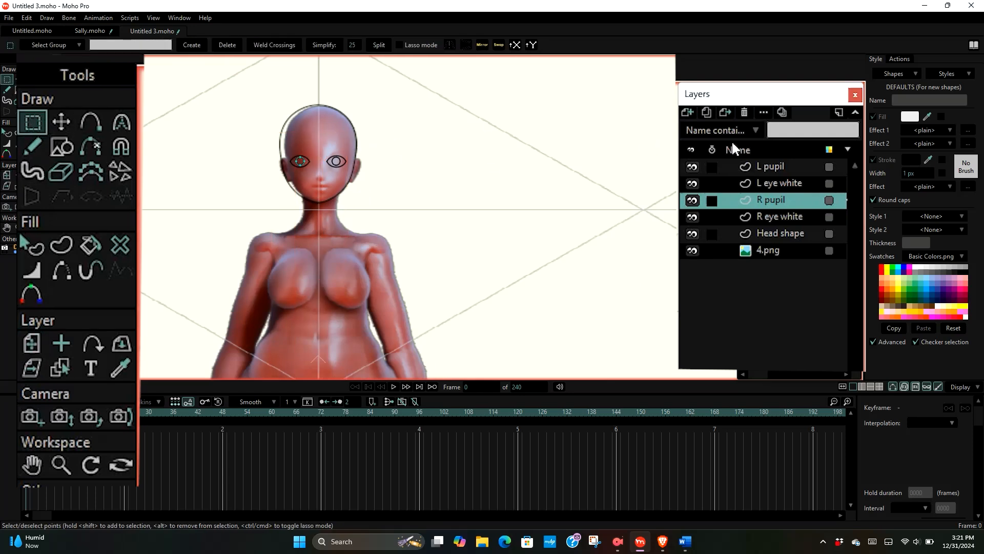
click(779, 164)
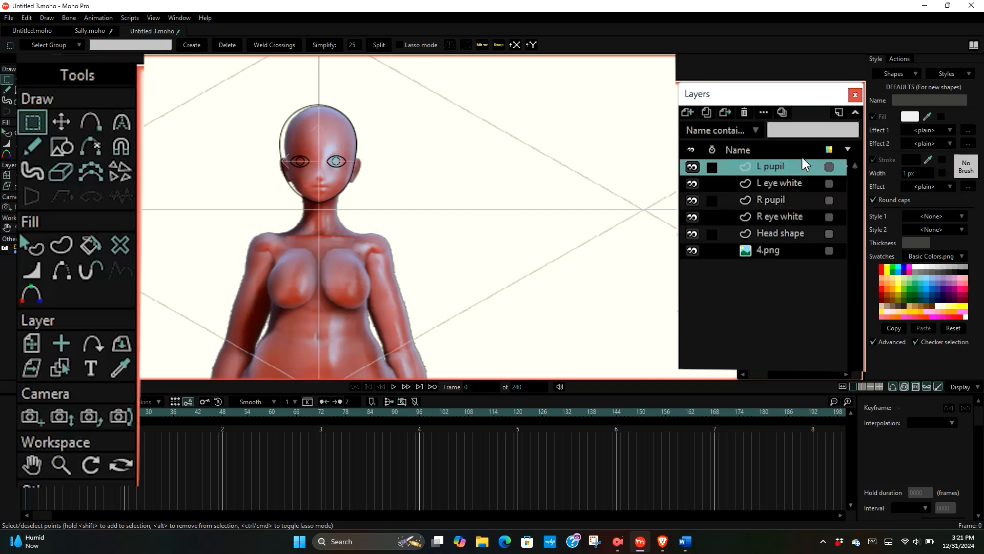
click(688, 113)
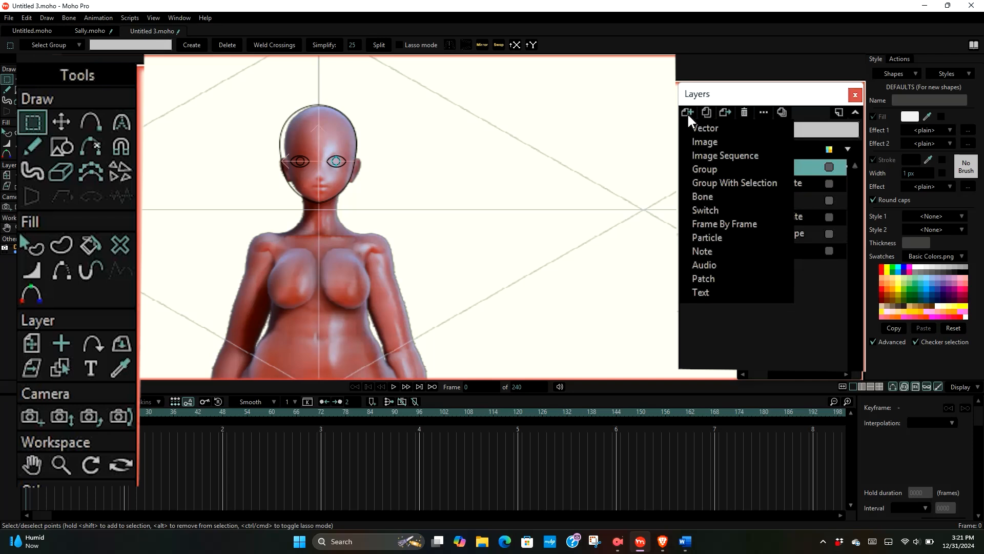
click(700, 129)
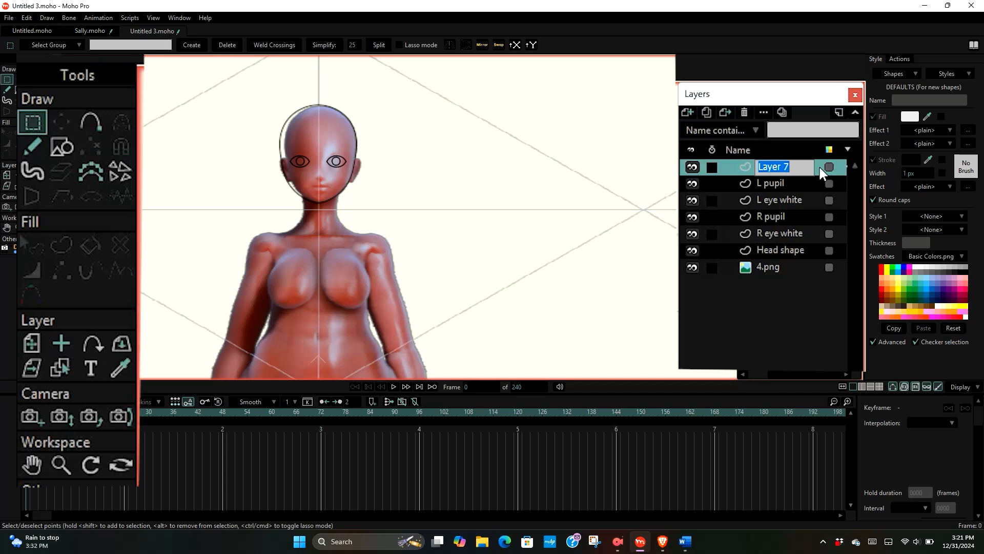
- Name the new vector layer "mouth"
text(mu)
text(outh)
key(Return)
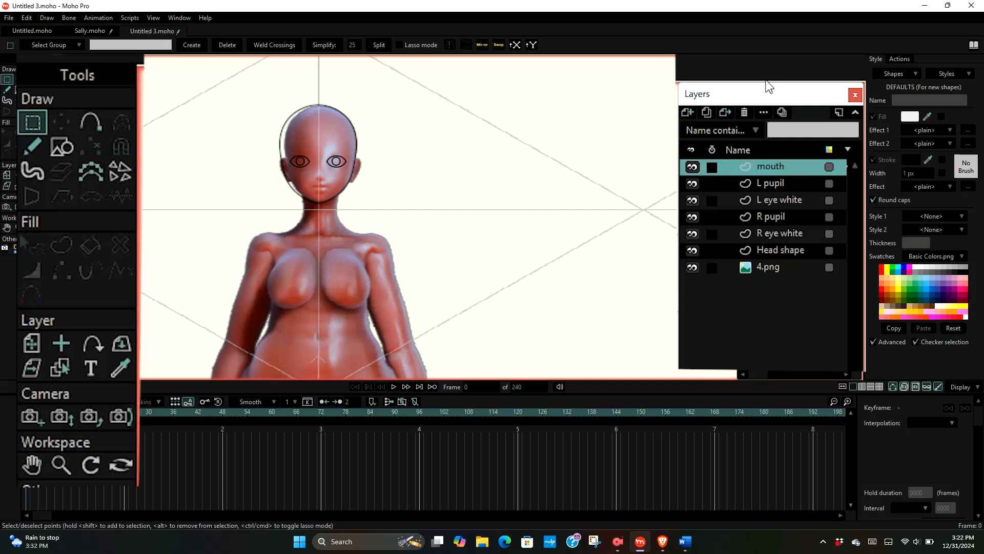
- Draw a short, nearly horizontal mouth line with Add Point across the reference image's lips
scroll(354, 186, up, 5)
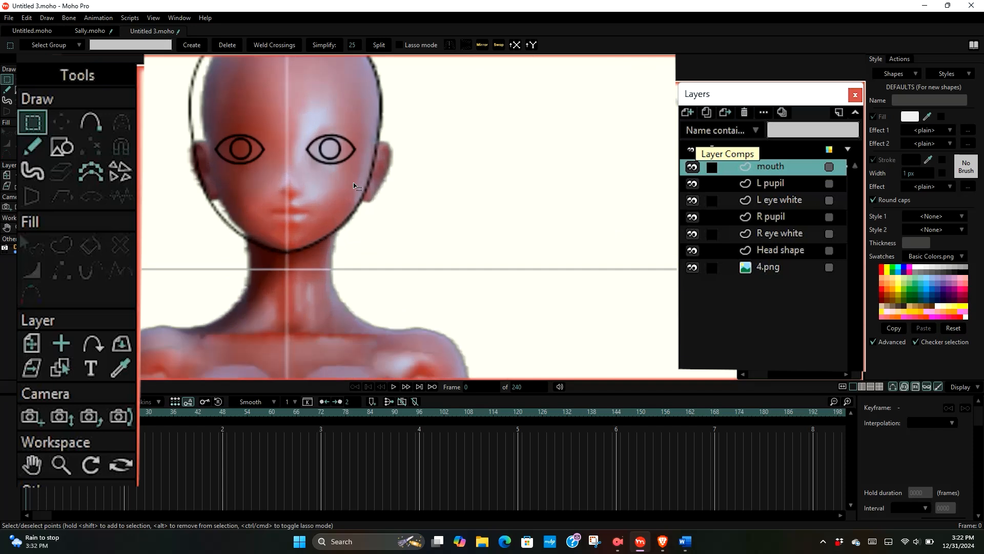
scroll(354, 185, down, 3)
scroll(314, 208, up, 4)
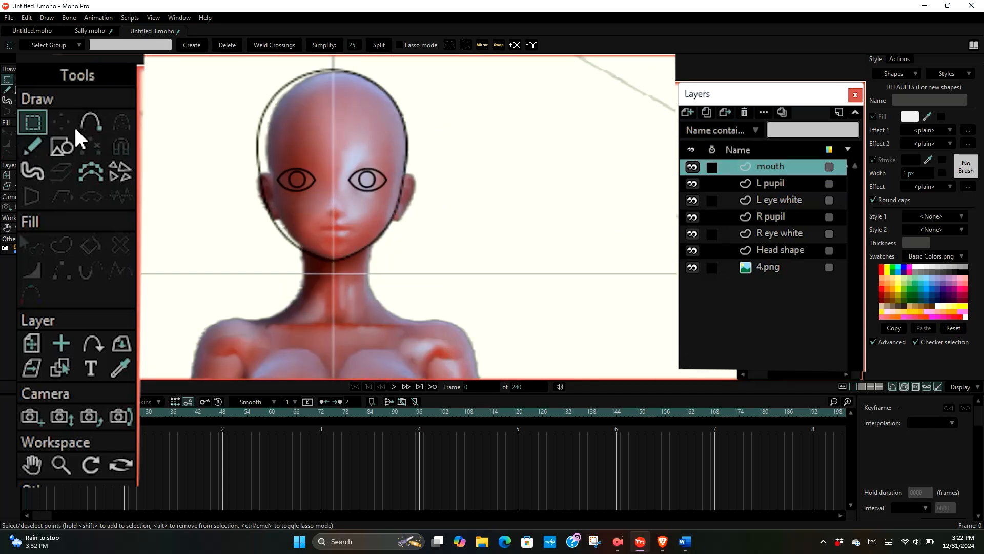
scroll(345, 240, up, 2)
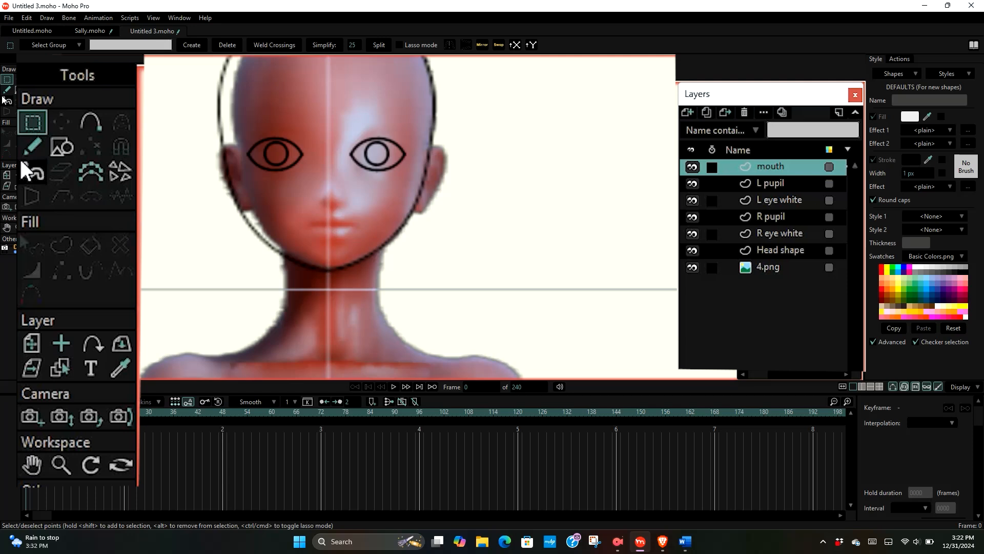
click(90, 125)
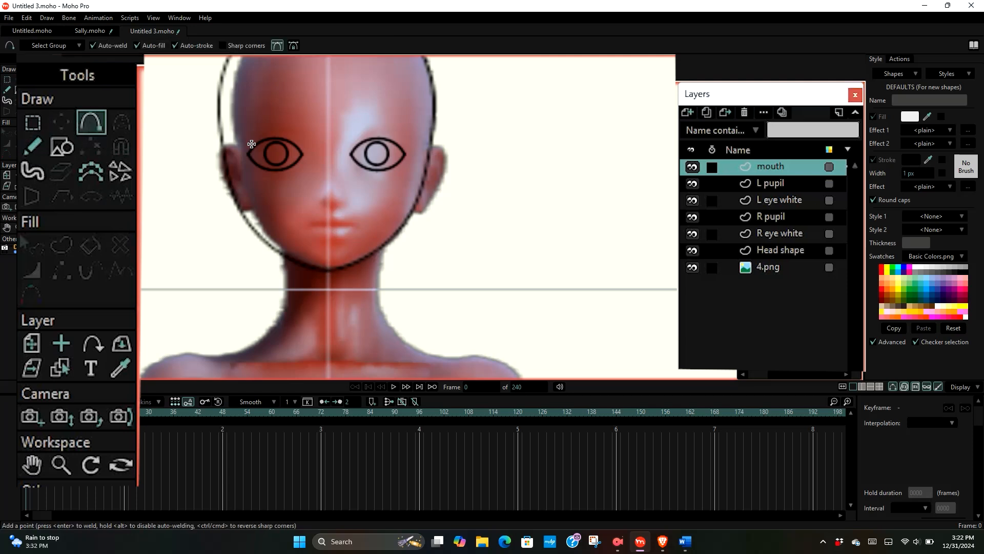
scroll(333, 231, up, 1)
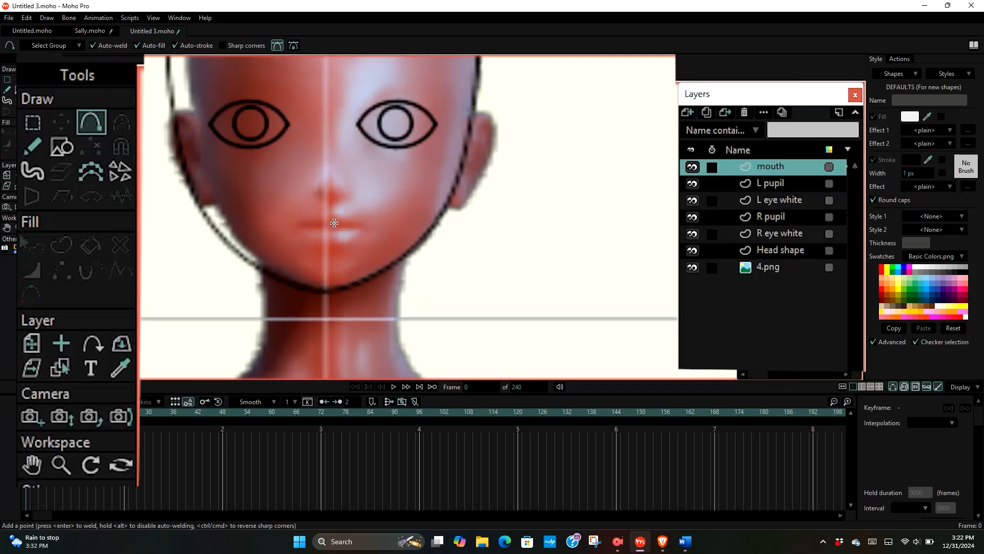
mouse_move(299, 227)
mouse_down()
mouse_move(479, 236)
mouse_move(472, 210)
mouse_up()
key(ctrl+z)
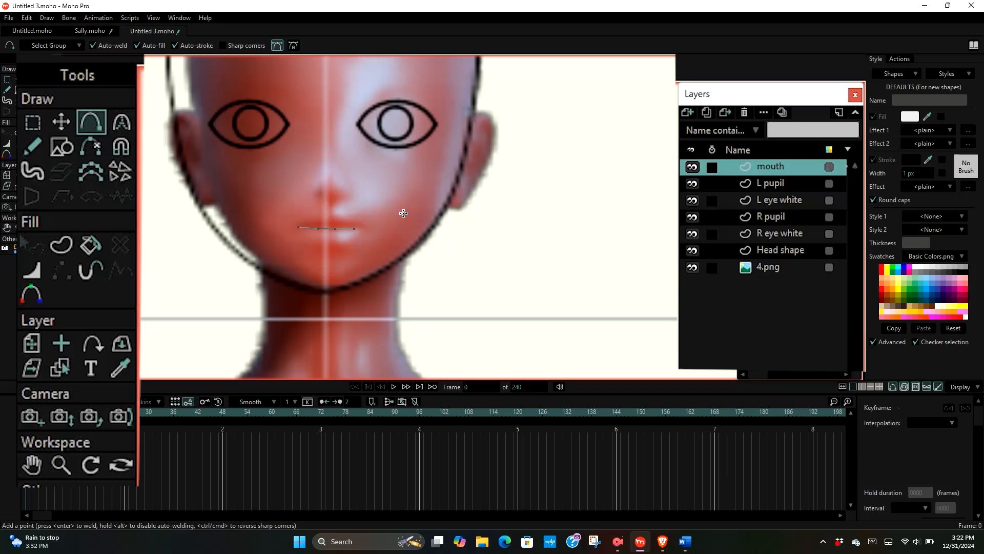
scroll(373, 221, up, 3)
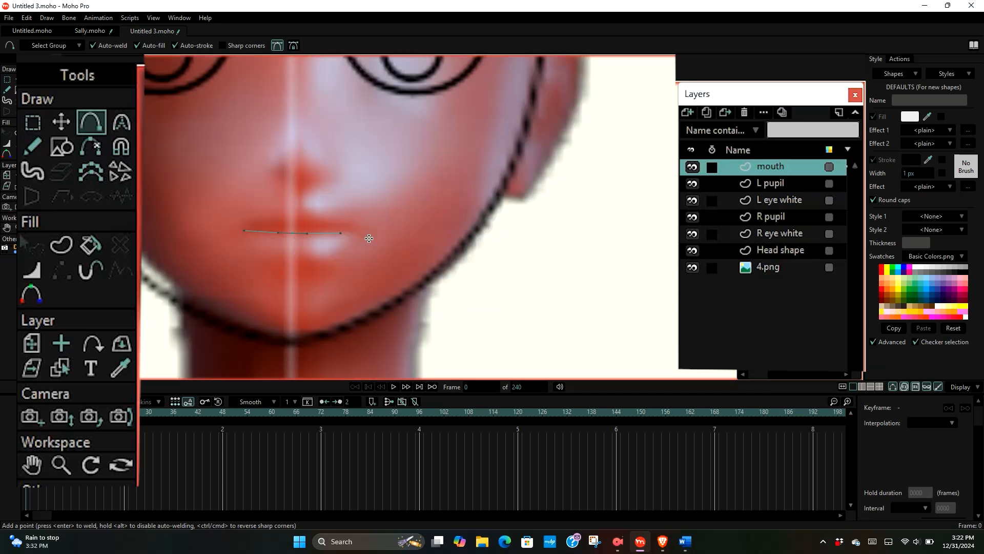
scroll(303, 220, down, 3)
scroll(303, 220, down, 2)
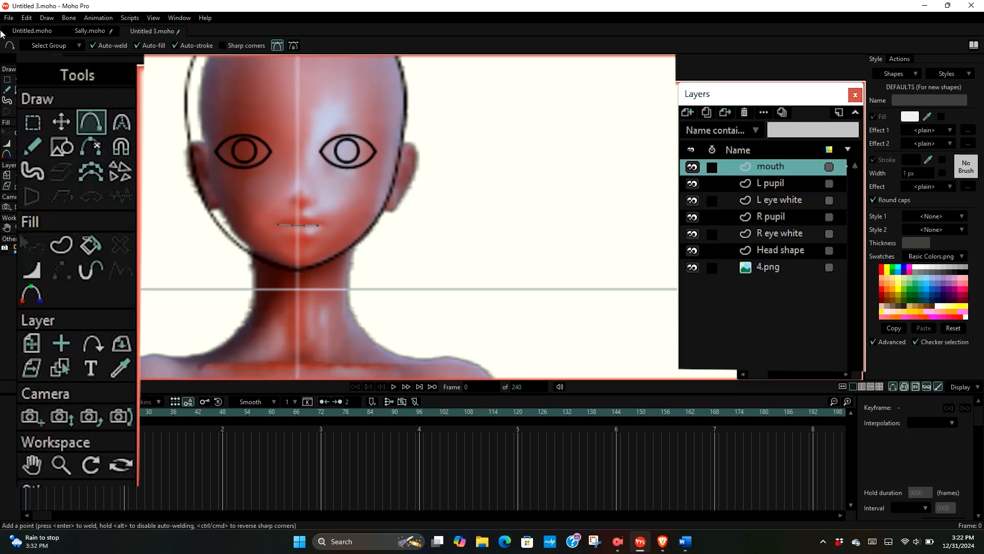
- Reshape the mouth line into a shallow upward curve by moving its ends and setting the middle point's X position to 0
click(61, 123)
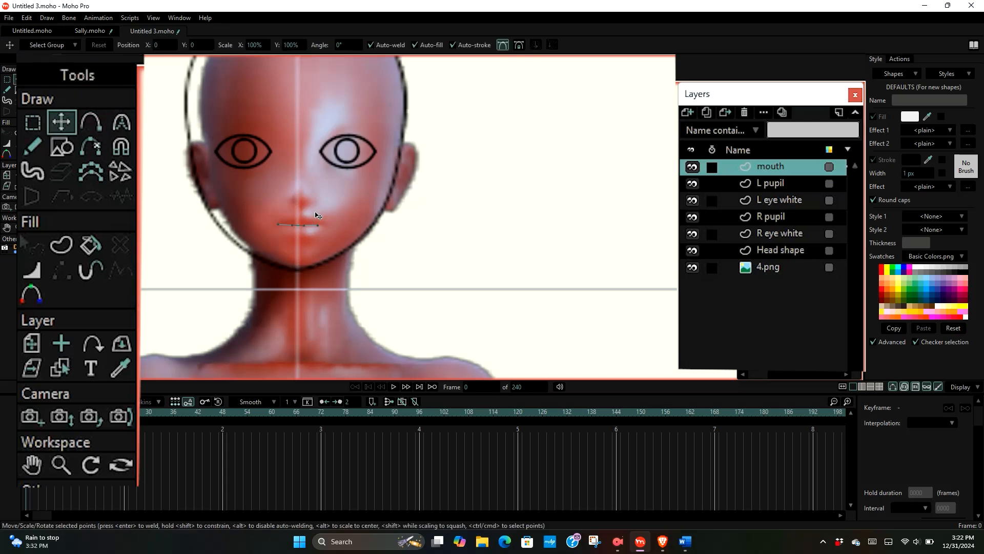
scroll(319, 228, up, 3)
drag(322, 229, 330, 224)
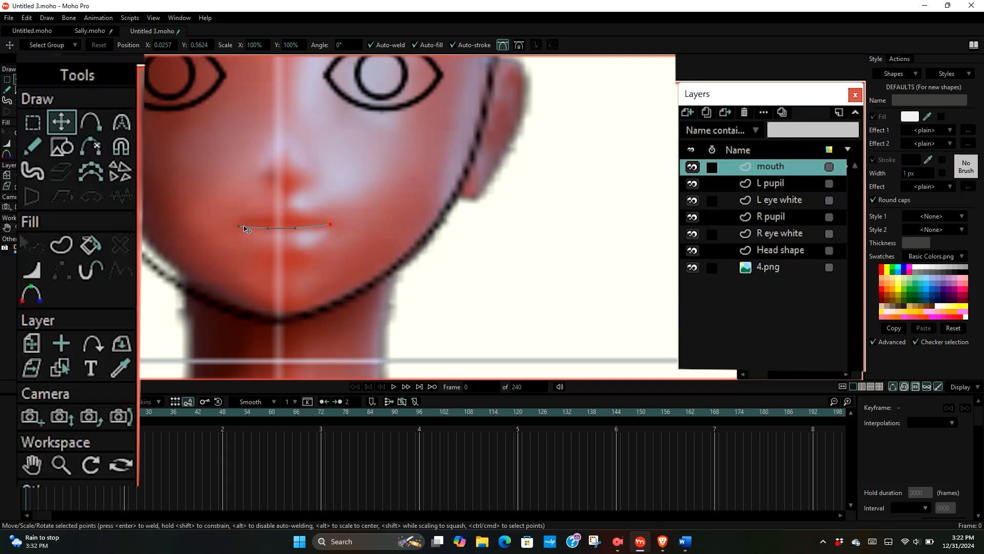
click(280, 228)
click(162, 45)
text(0)
key(Return)
click(237, 227)
- Select the mouth line's middle point and apply Mirror to the selection
click(33, 125)
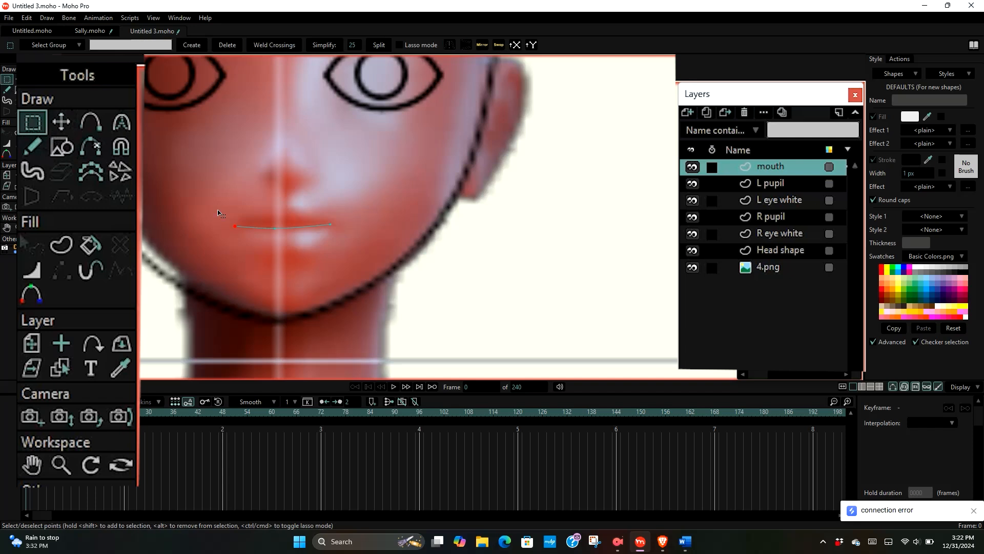
click(275, 228)
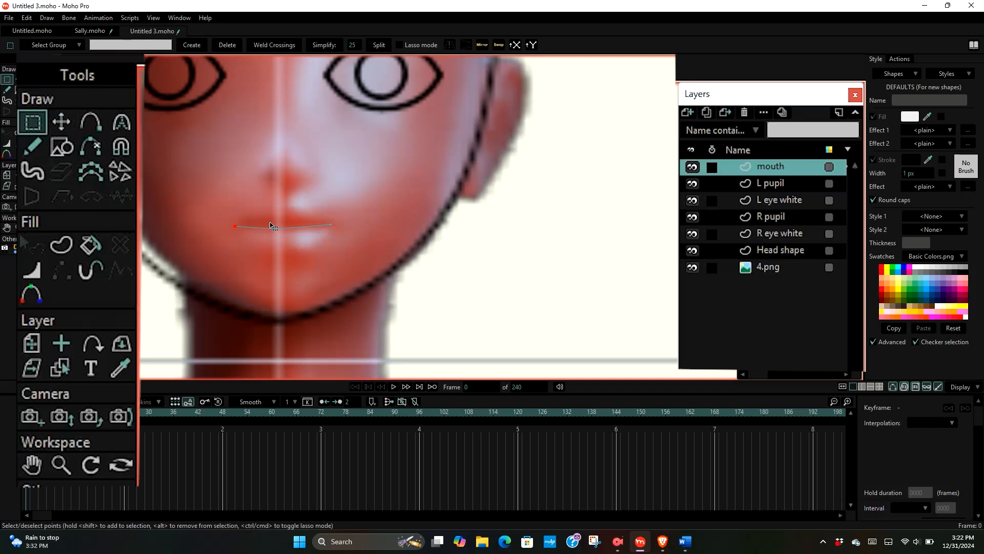
click(480, 46)
scroll(332, 280, down, 3)
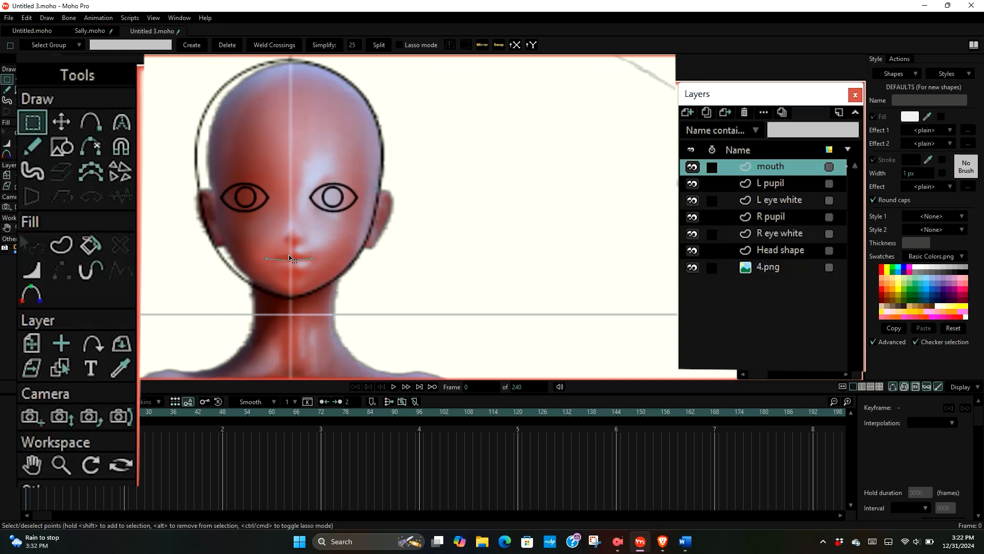
scroll(289, 252, up, 4)
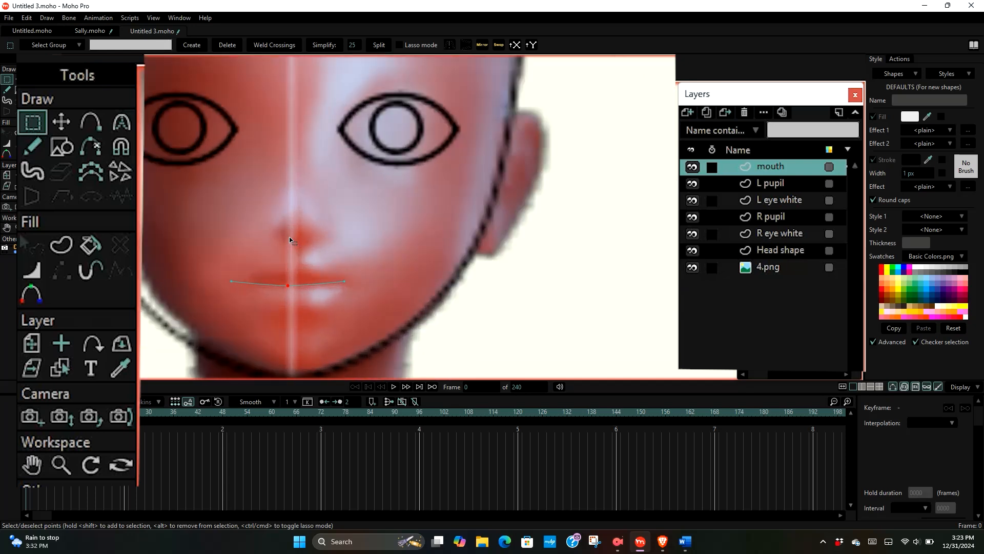
scroll(290, 239, down, 3)
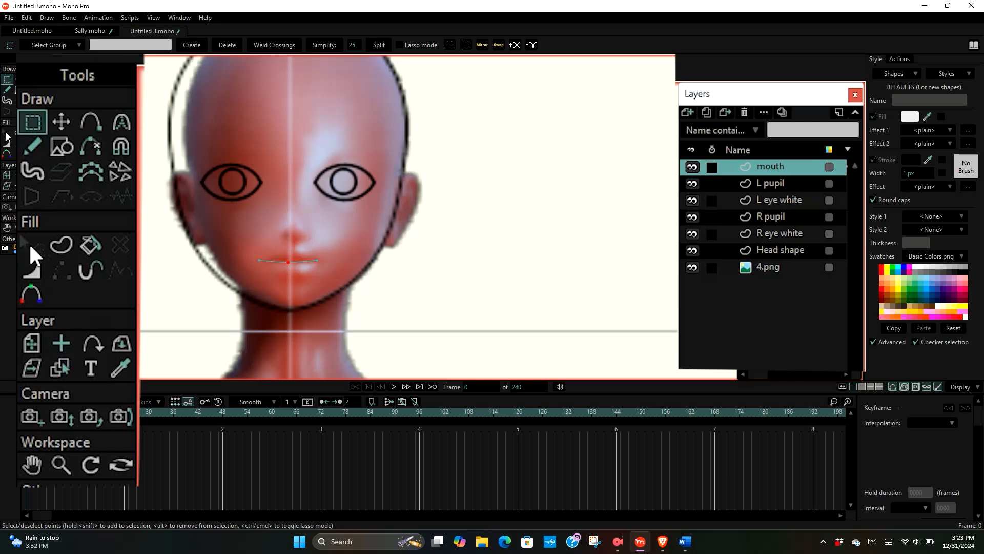
- Create a stroke-only shape from the whole mouth line
click(61, 247)
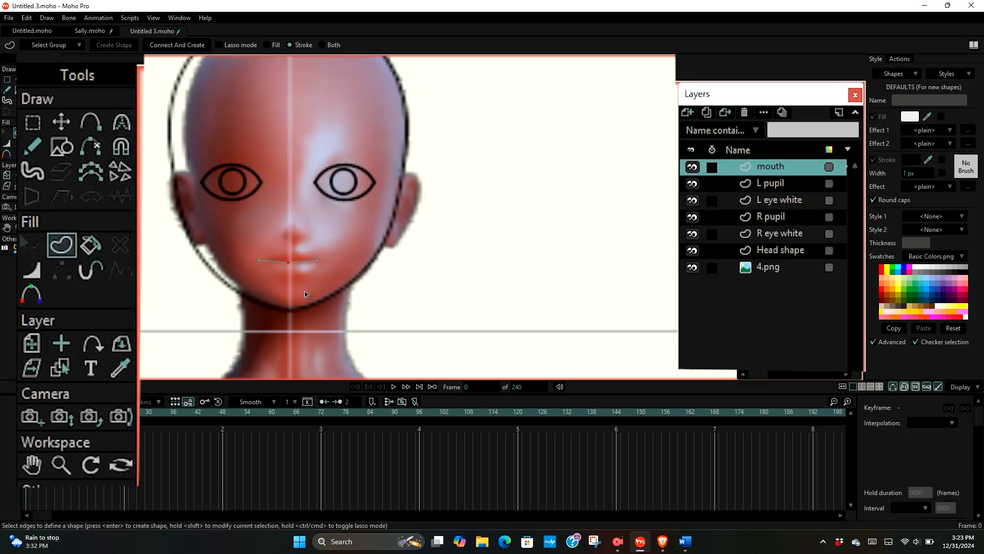
scroll(272, 265, up, 3)
click(271, 254)
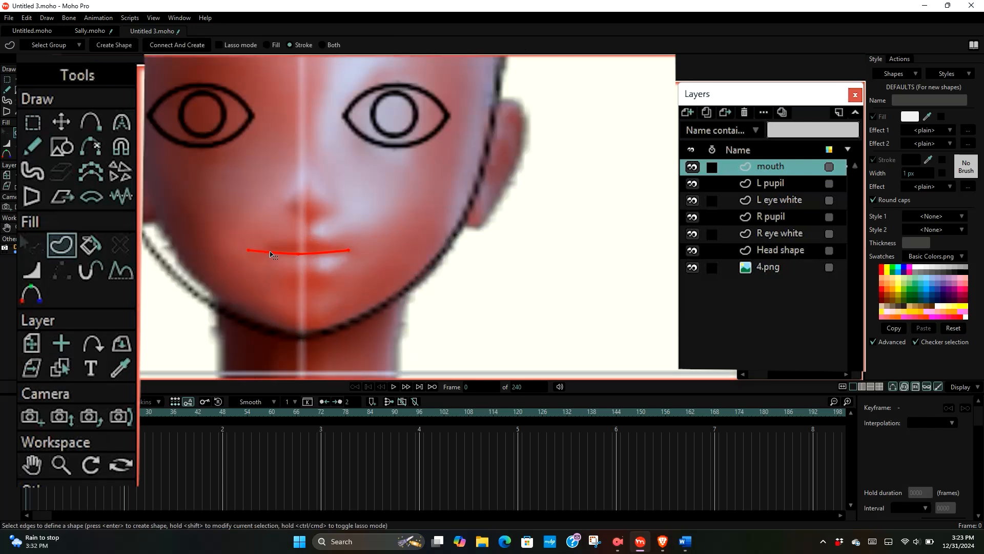
click(113, 46)
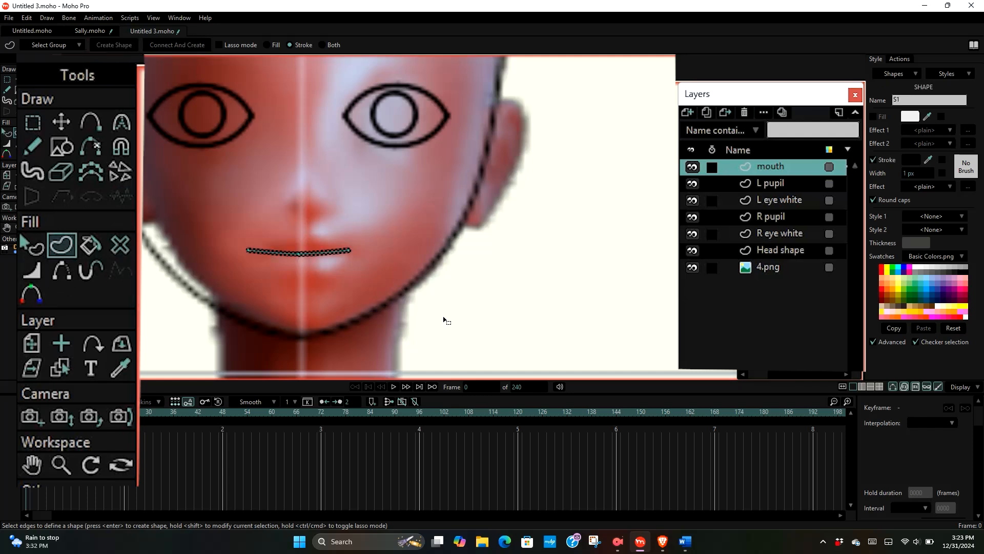
click(546, 220)
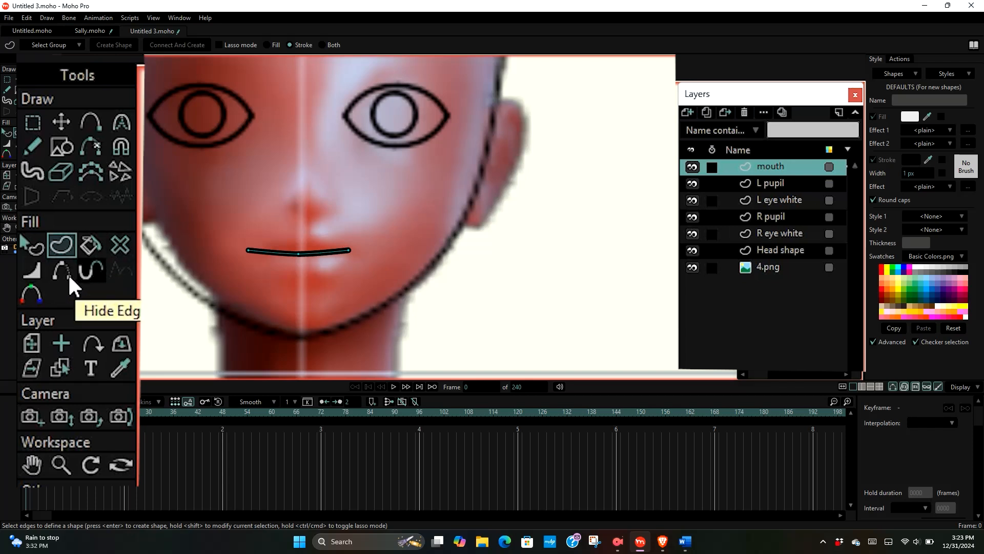
- Taper both ends of the mouth stroke with Line Width, narrowing the end under the character's left eye to about 34%
click(31, 269)
scroll(237, 244, up, 1)
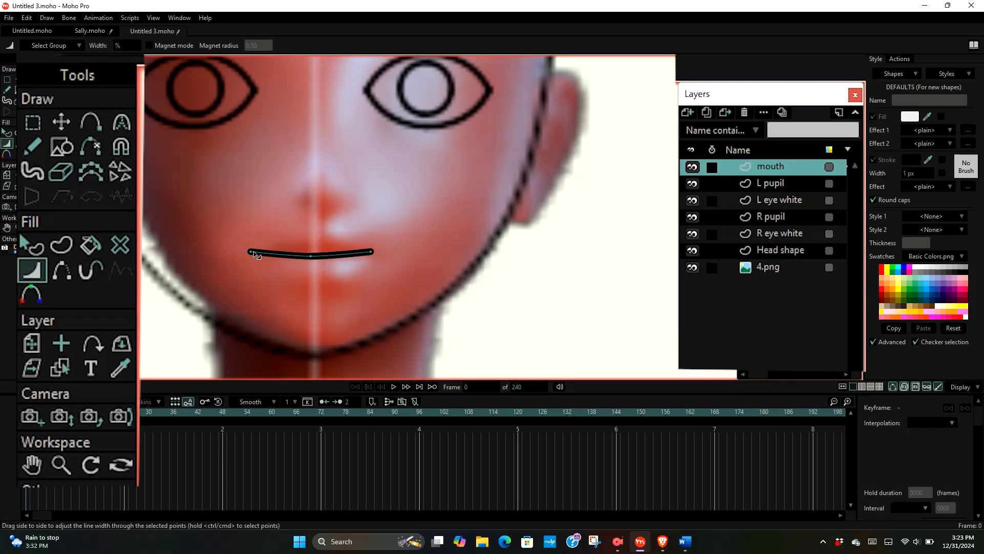
drag(251, 254, 236, 254)
drag(371, 255, 540, 232)
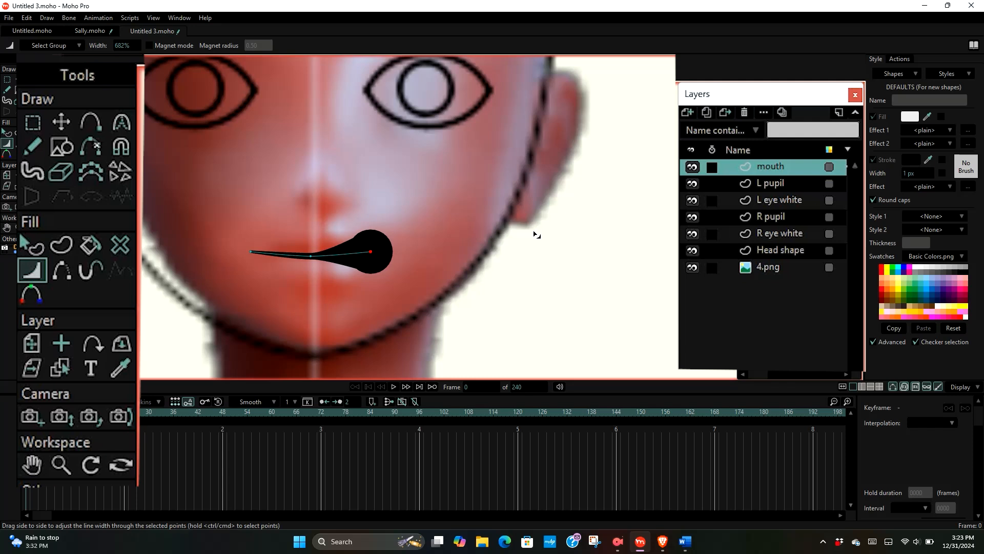
key(ctrl+z)
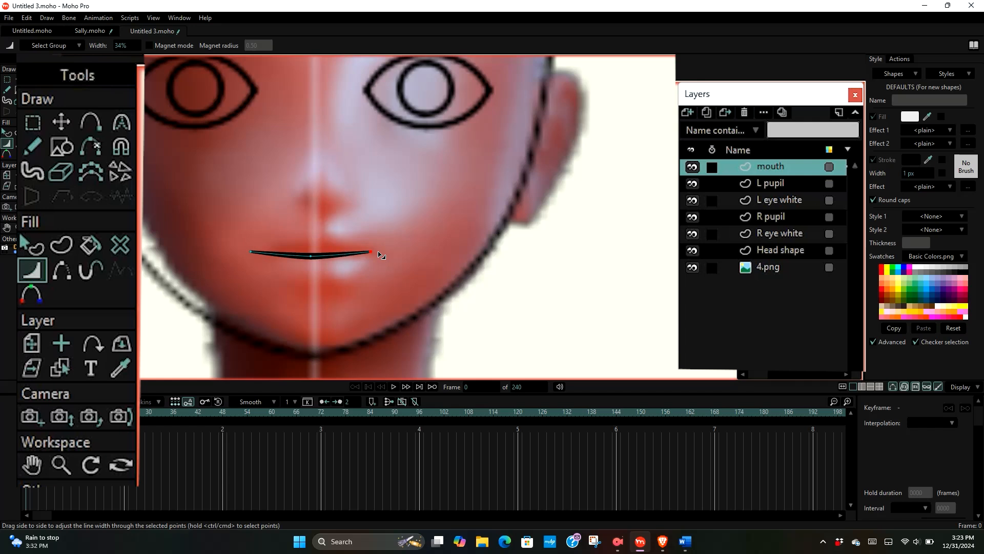
click(31, 122)
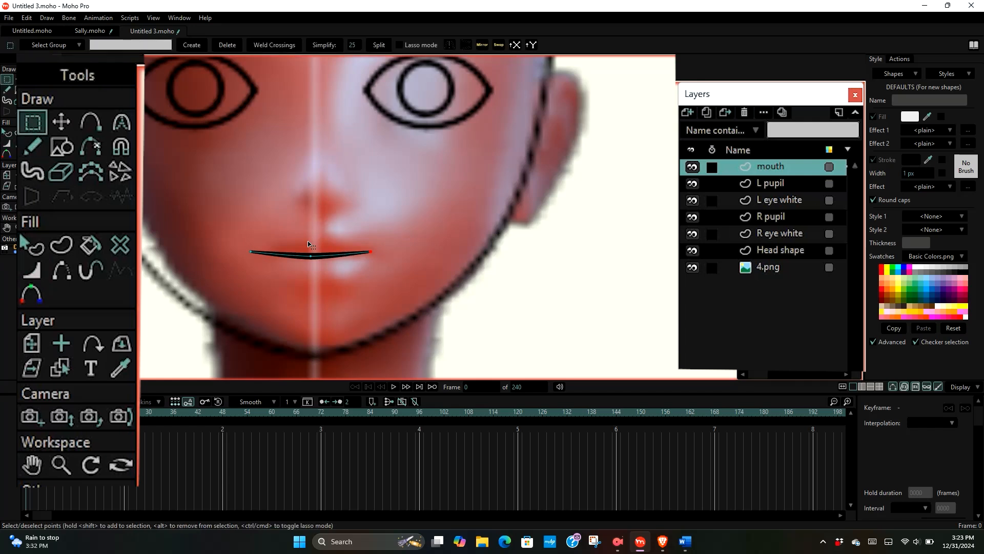
drag(302, 248, 328, 282)
scroll(360, 261, down, 4)
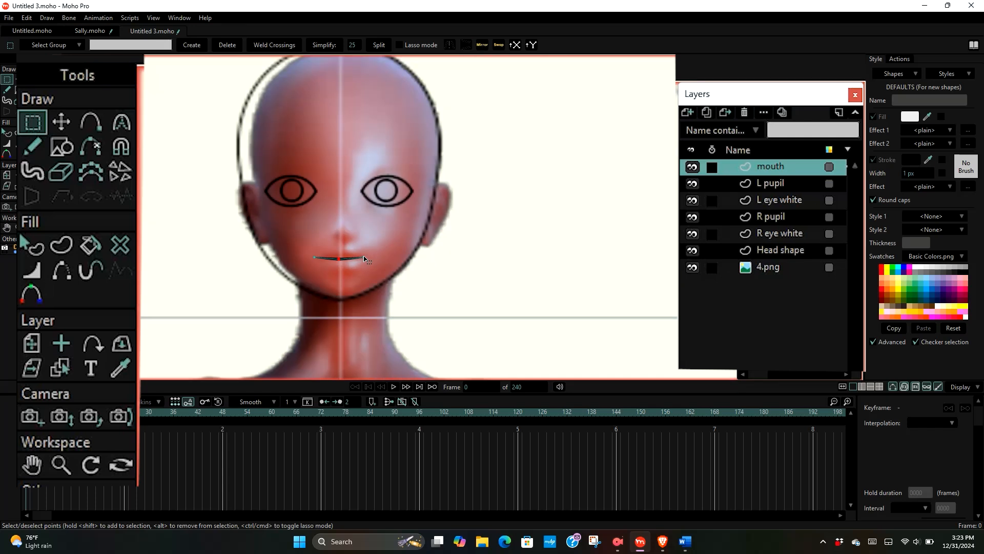
scroll(238, 187, down, 4)
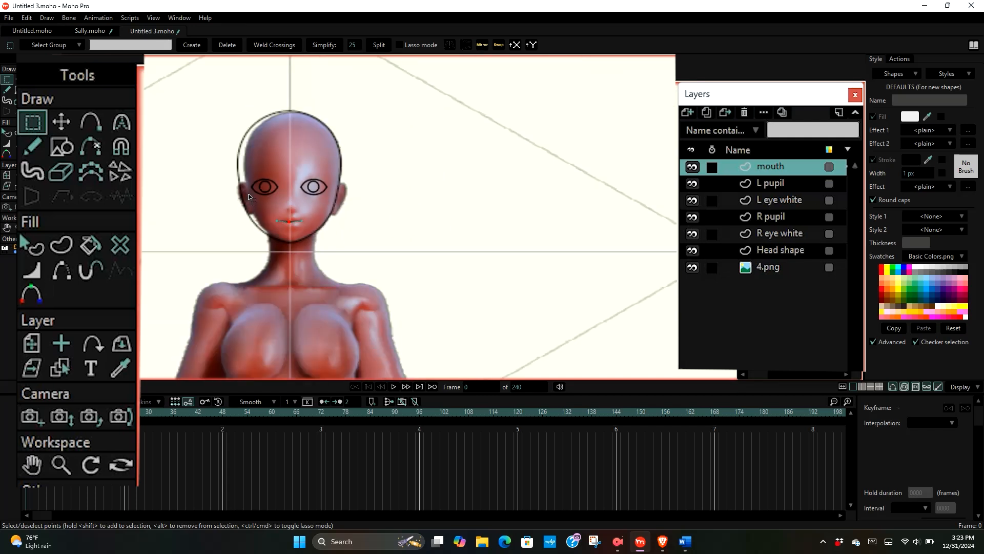
scroll(295, 165, up, 3)
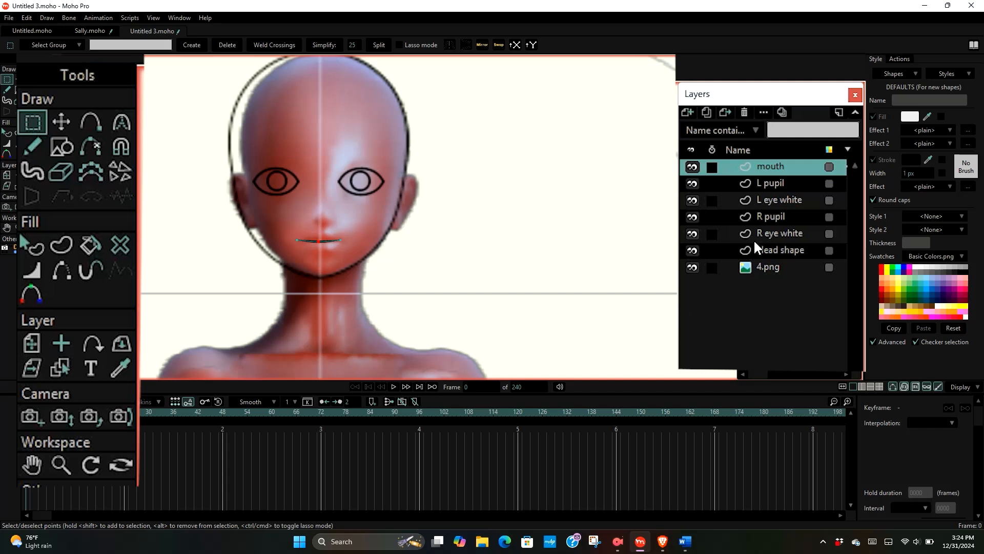
- Add a vector layer named "nose" above the mouth layer
click(688, 112)
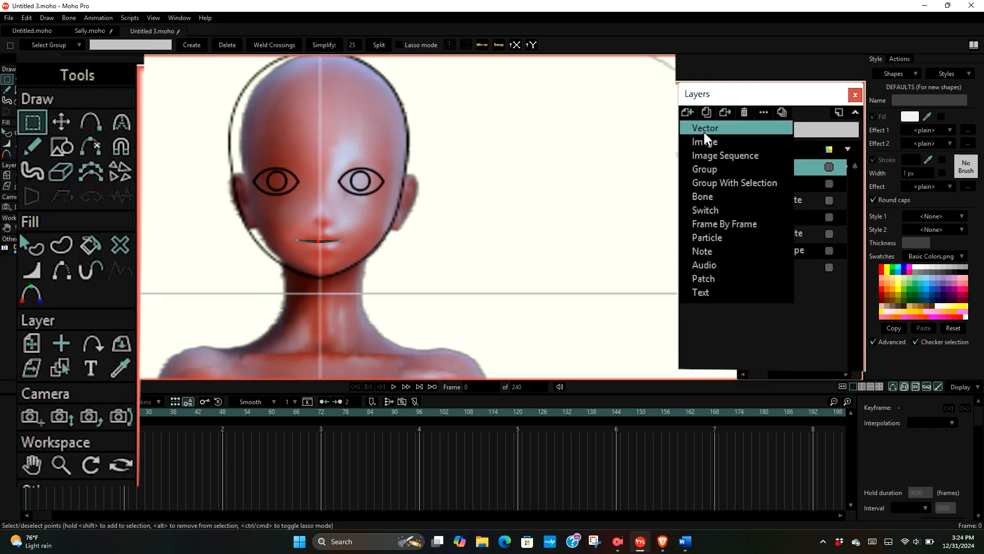
click(703, 130)
text(n)
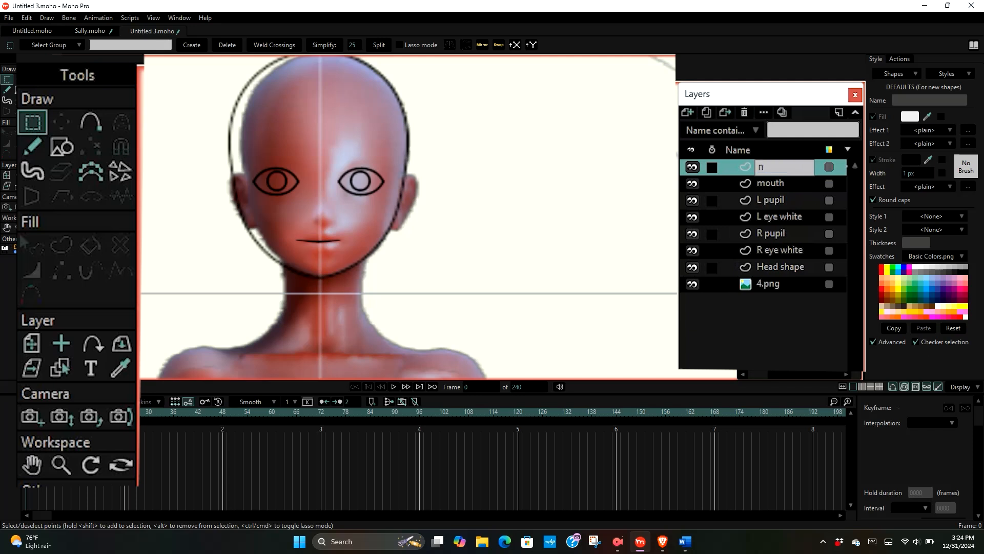
text(ose)
key(Return)
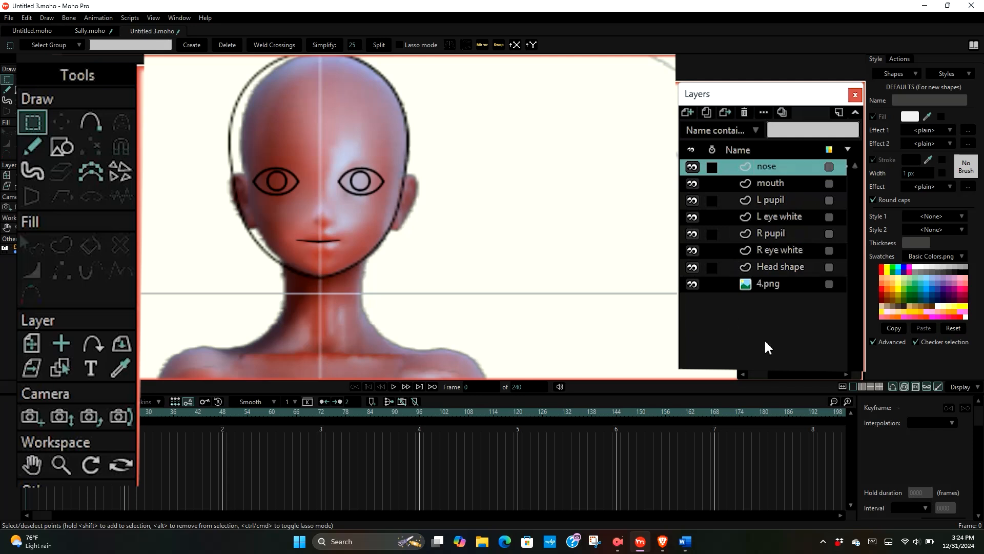
- Draw a closed nose outline over the reference nose with Add Point, using Sharp corners for a pointed top above a rounded base
click(54, 145)
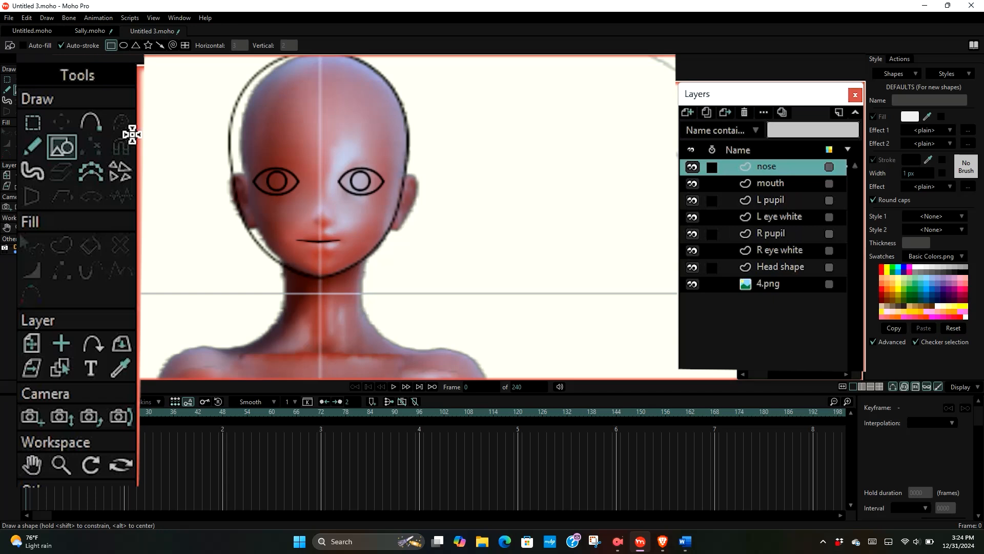
click(95, 120)
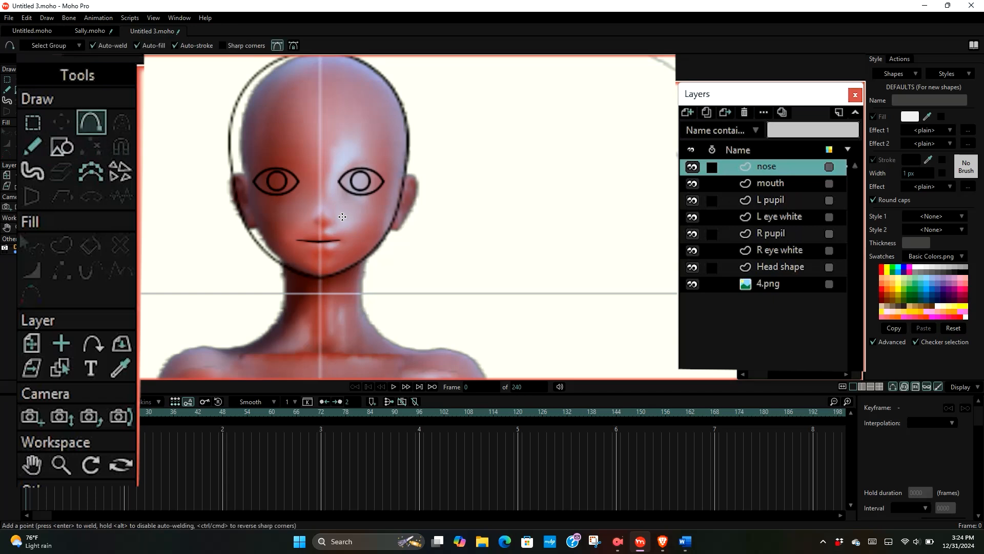
scroll(345, 220, up, 3)
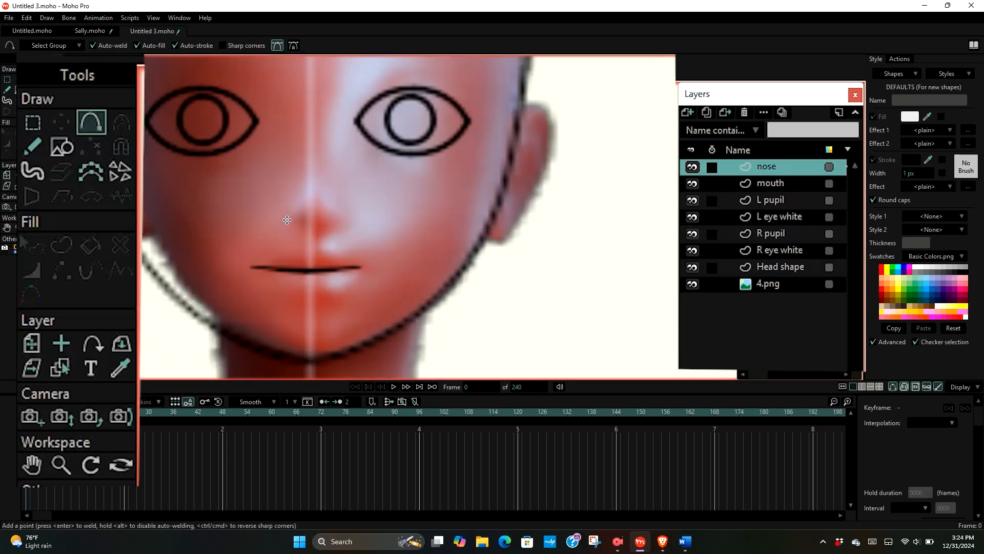
drag(288, 219, 315, 192)
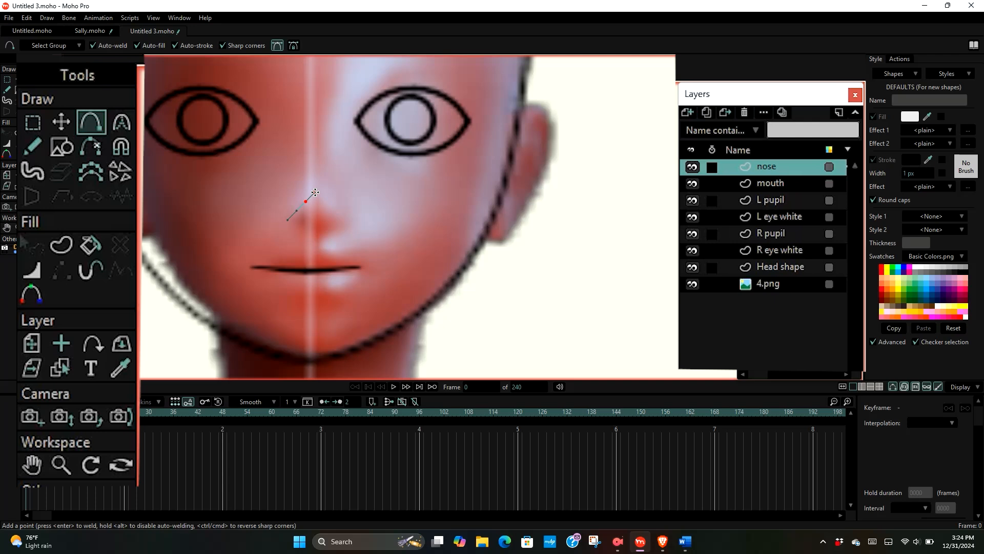
drag(307, 153, 333, 155)
mouse_move(345, 215)
mouse_down()
mouse_move(306, 234)
mouse_move(285, 221)
mouse_up()
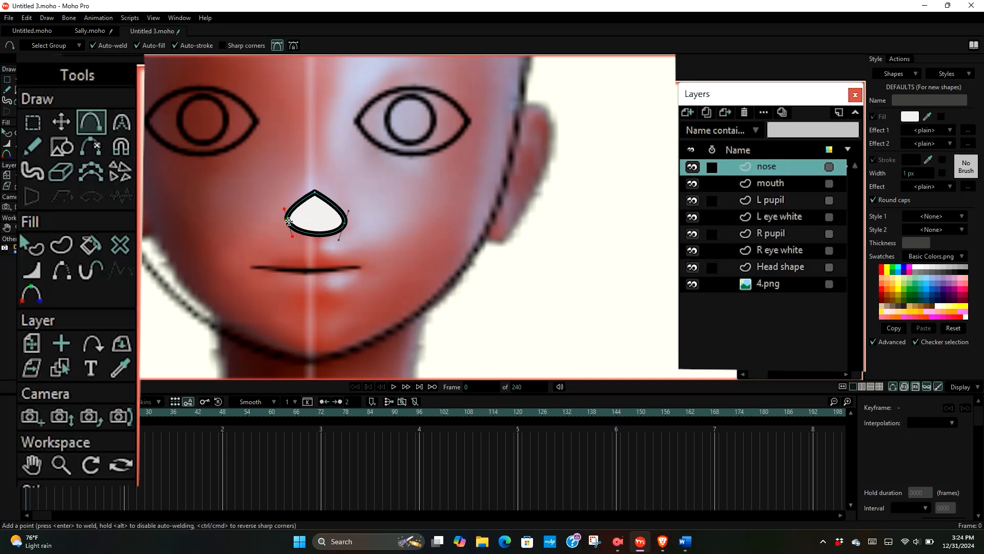
- Undo the whole filled nose outline
scroll(288, 221, up, 3)
scroll(288, 222, down, 5)
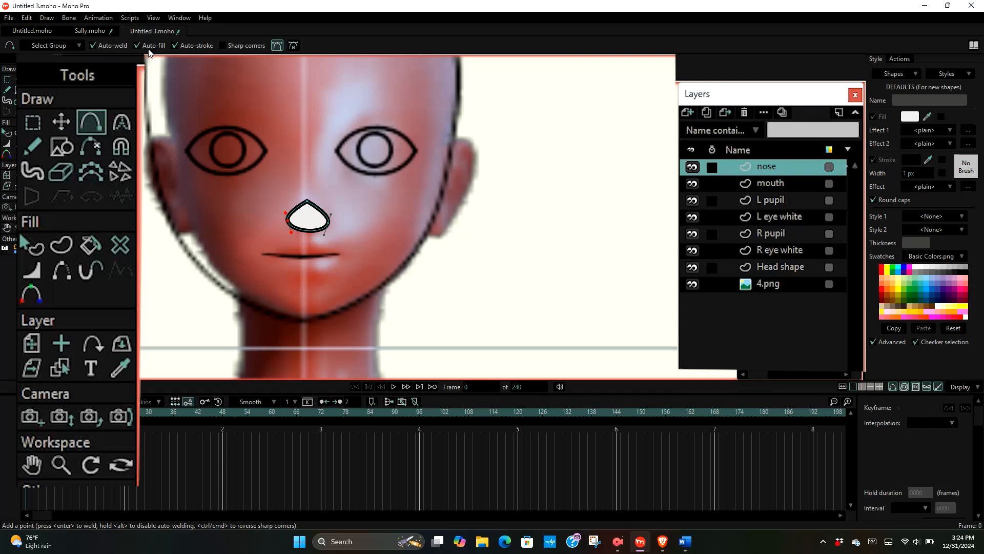
scroll(305, 221, up, 2)
scroll(304, 221, up, 2)
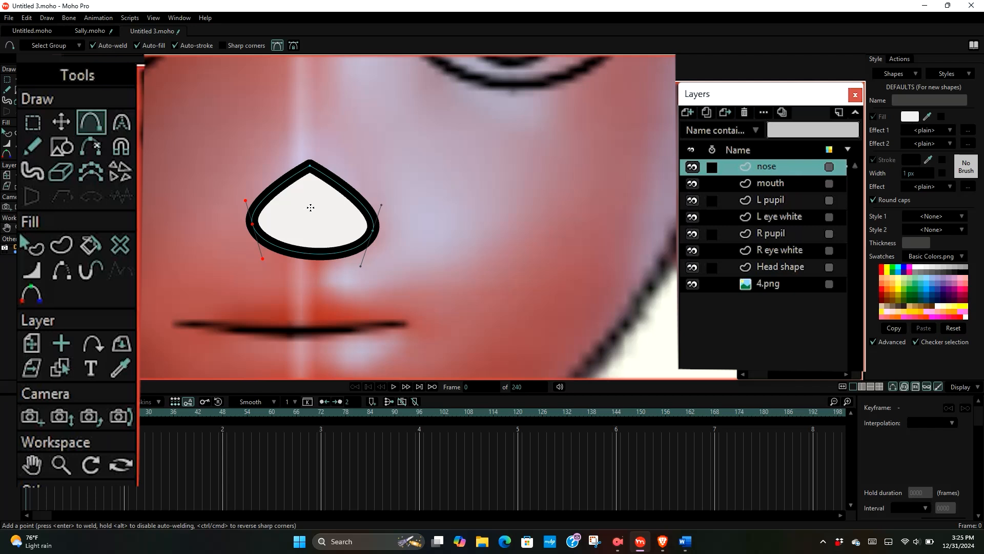
scroll(309, 212, down, 2)
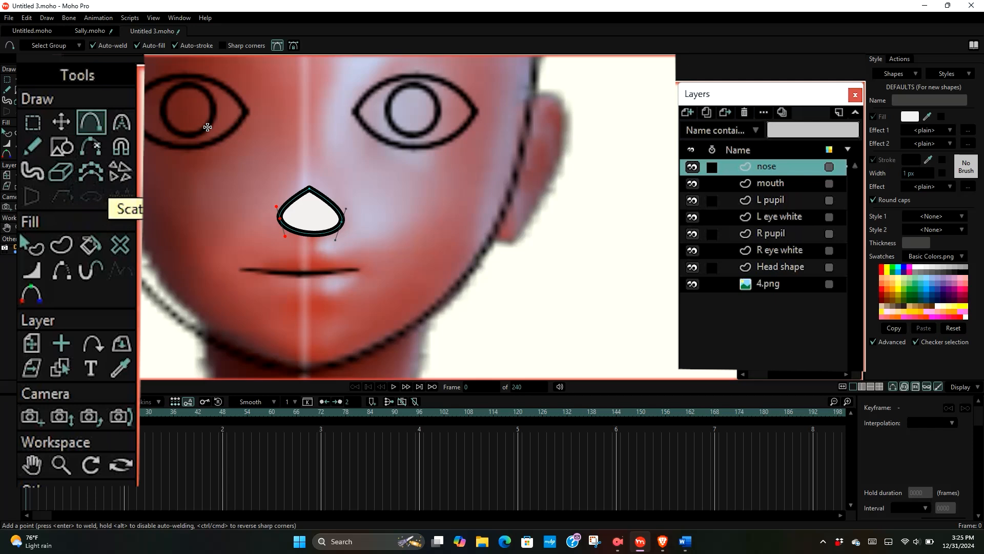
key(ctrl+z)
key(ctrl+z)
key(ctrl+z)
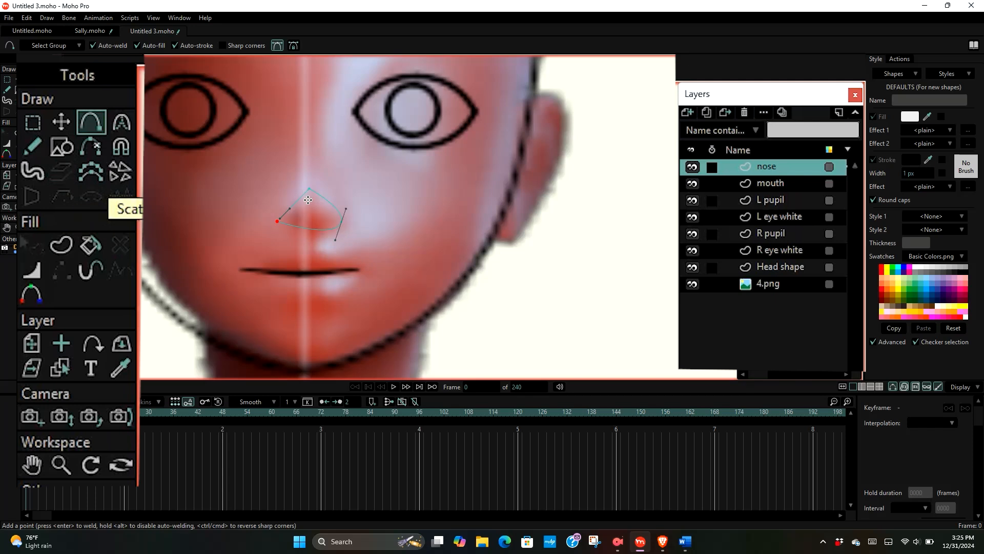
key(ctrl+z)
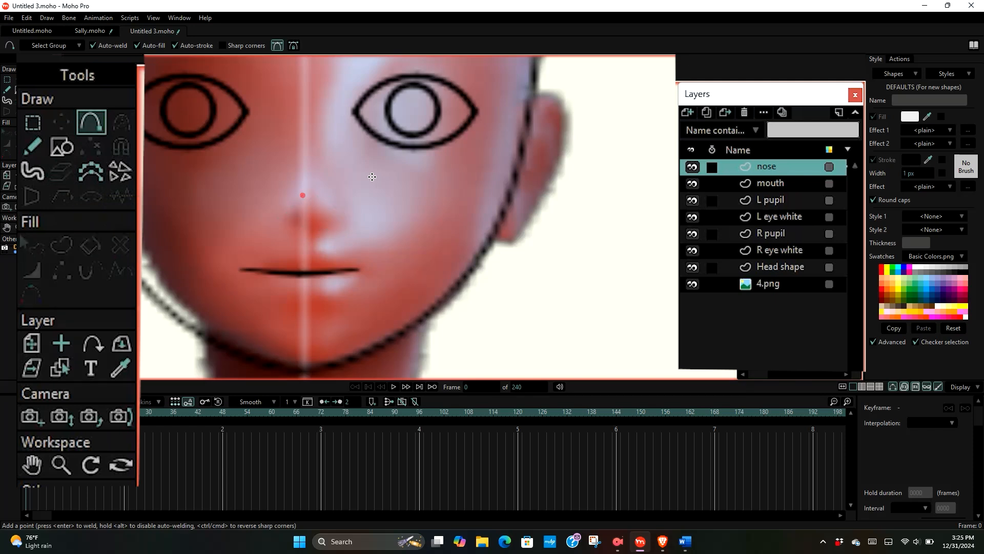
key(ctrl+z)
- Redraw the closed nose outline with Add Point, with Auto-fill off and Sharp corners used only for the top point
click(136, 45)
drag(280, 220, 238, 56)
click(222, 47)
click(308, 194)
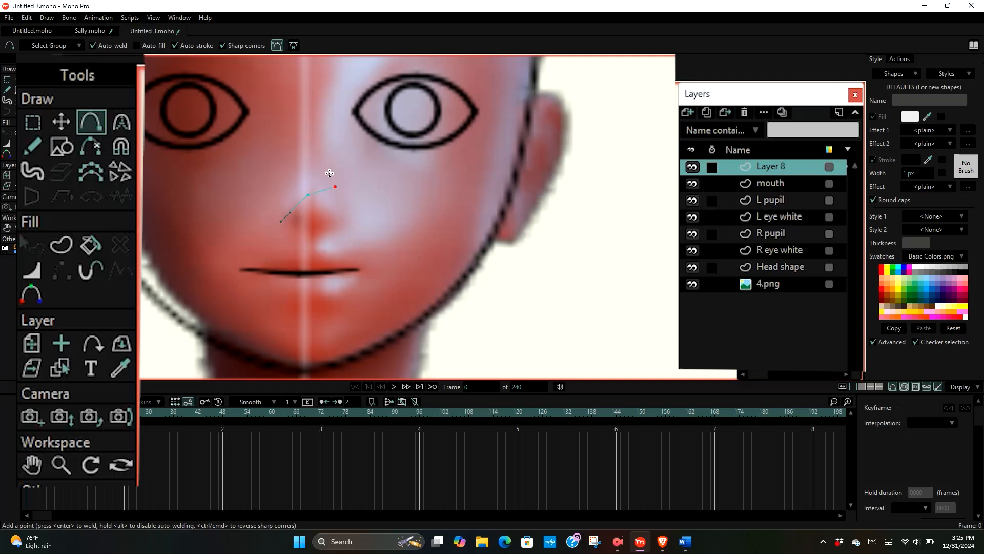
click(223, 46)
click(344, 221)
click(281, 221)
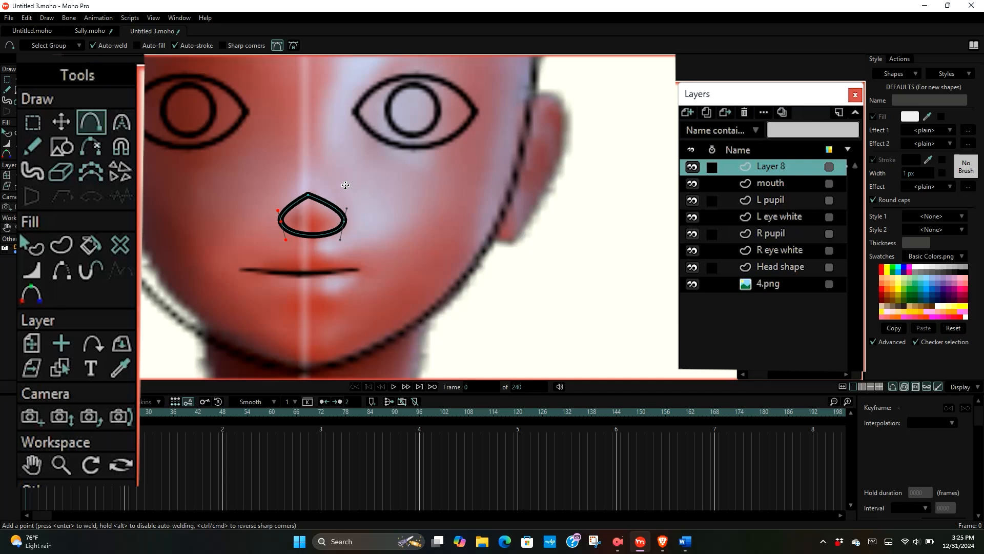
- Select the nose's top point and set its X position to 0
click(34, 122)
drag(296, 184, 326, 207)
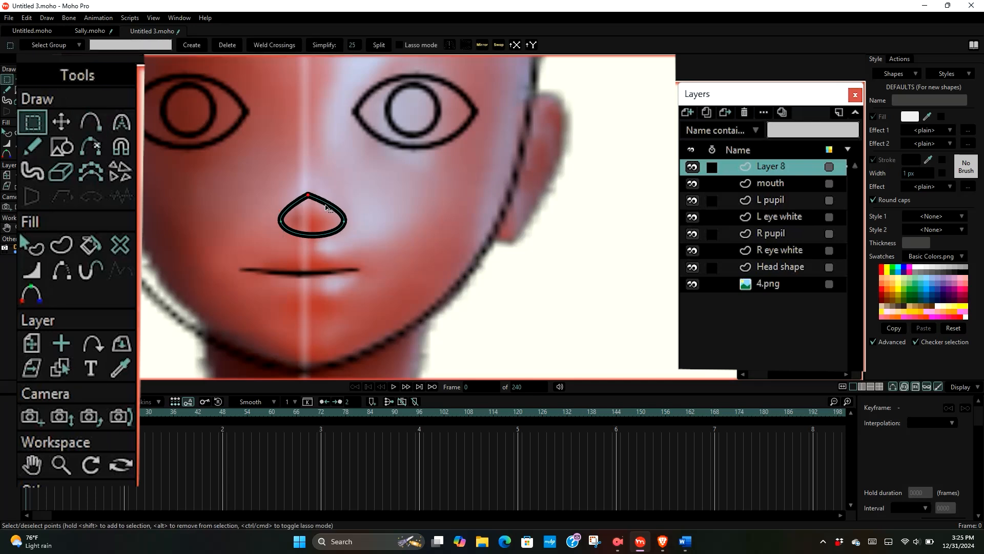
click(63, 122)
click(160, 45)
text(0)
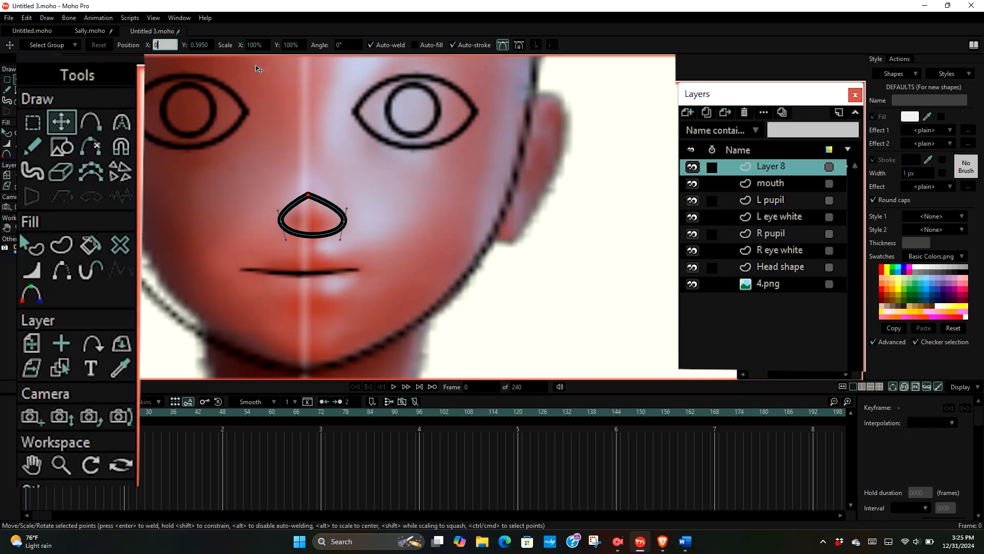
key(Return)
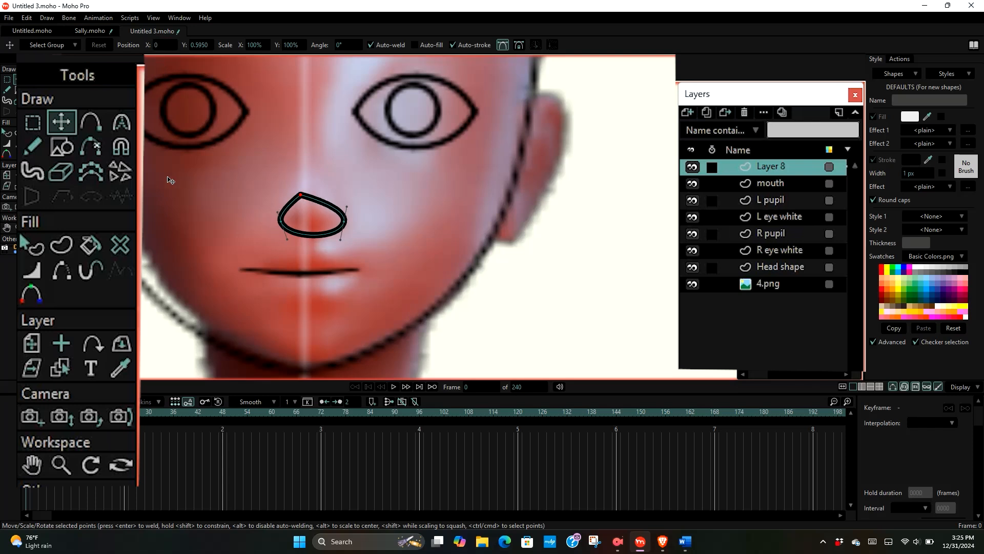
- Try to mirror the nose outline with only its top point centred and selected
click(28, 117)
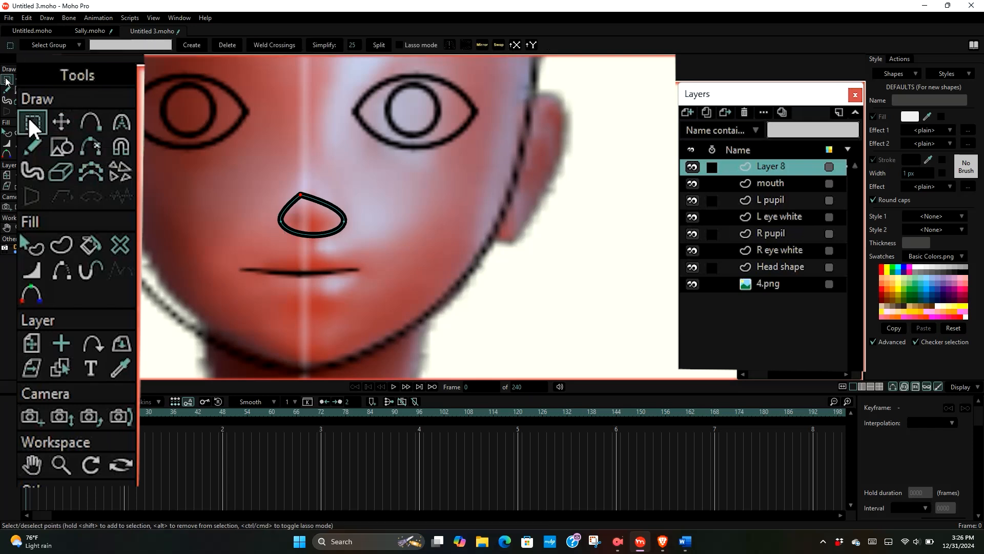
drag(288, 183, 323, 215)
click(481, 45)
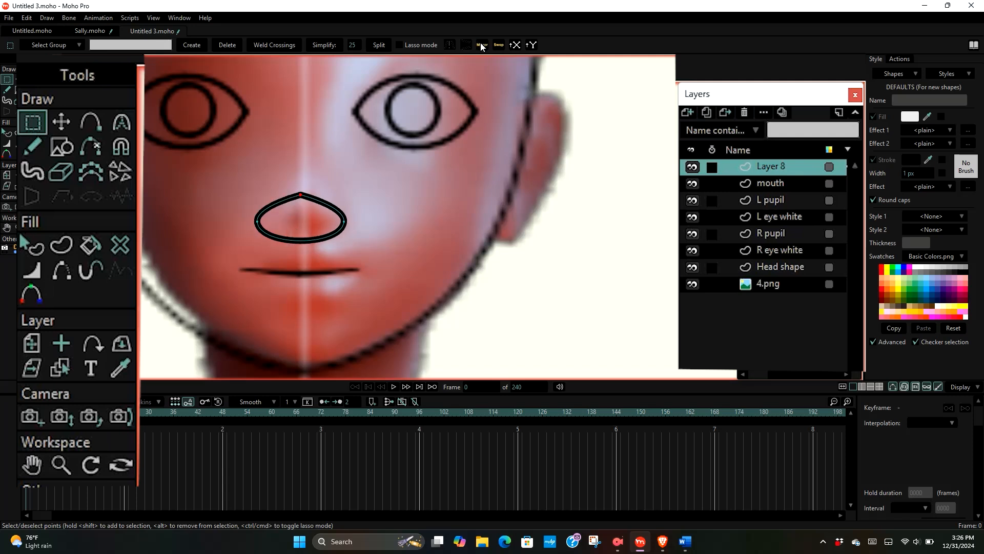
key(ctrl+z)
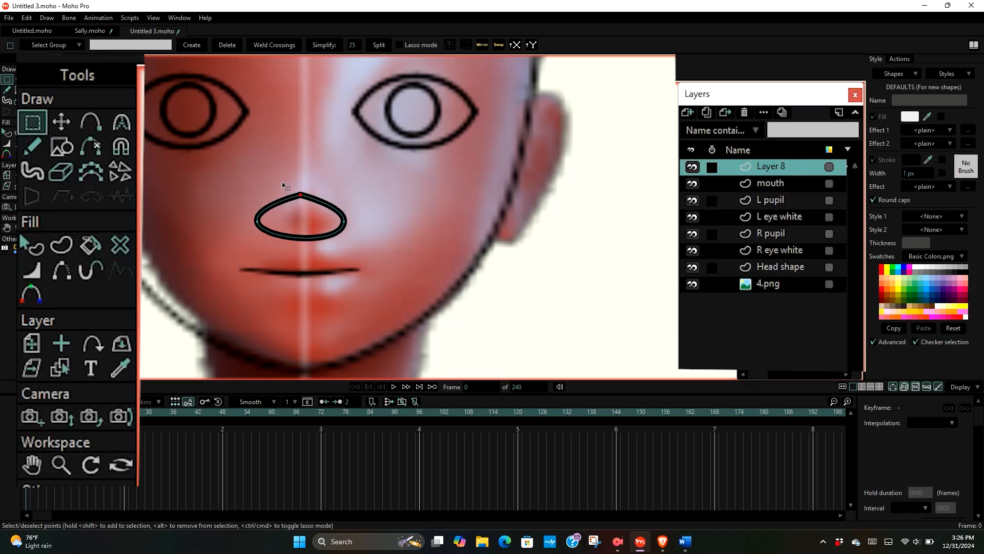
key(ctrl+z)
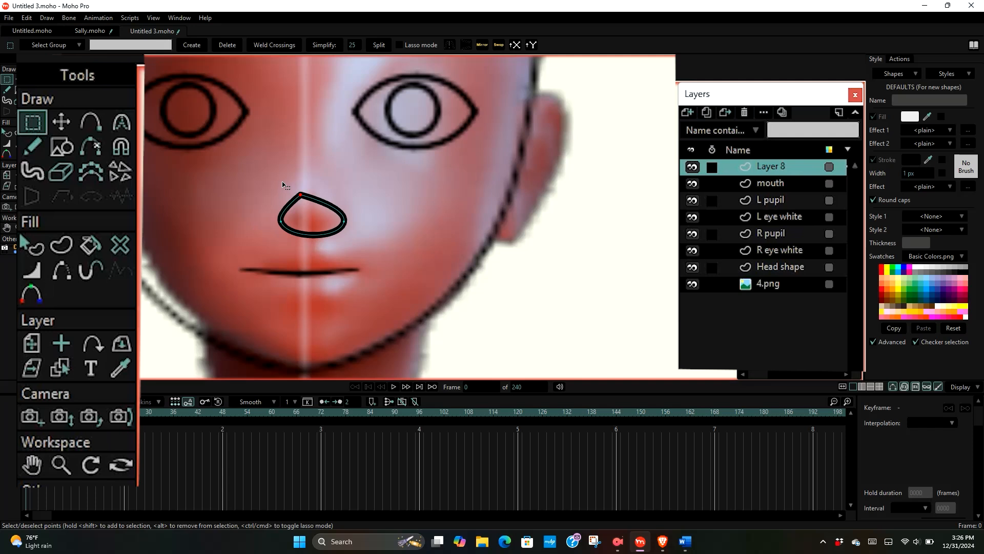
- Add a point in the middle of the nose's base and set its X position to 0
click(90, 121)
click(309, 236)
click(58, 120)
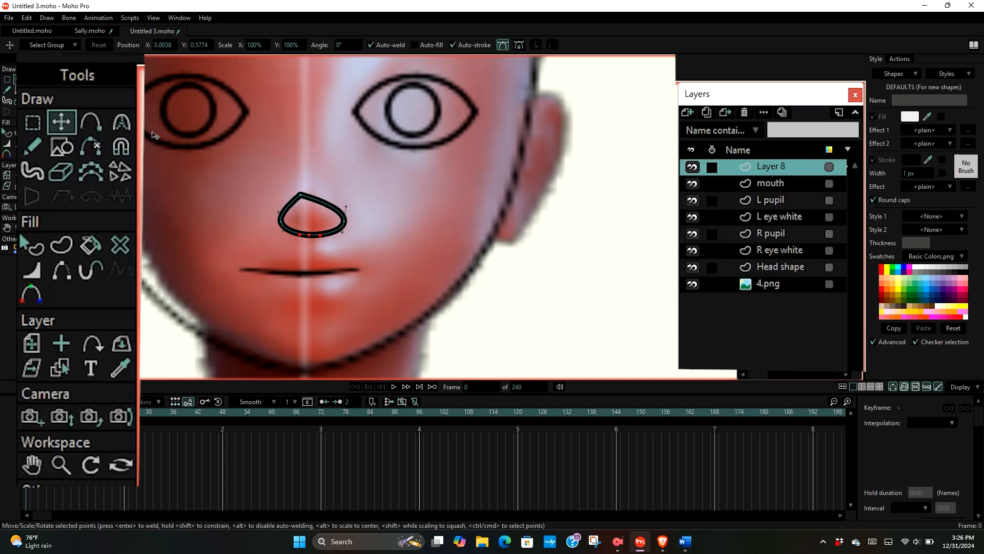
click(163, 45)
text(0)
key(Return)
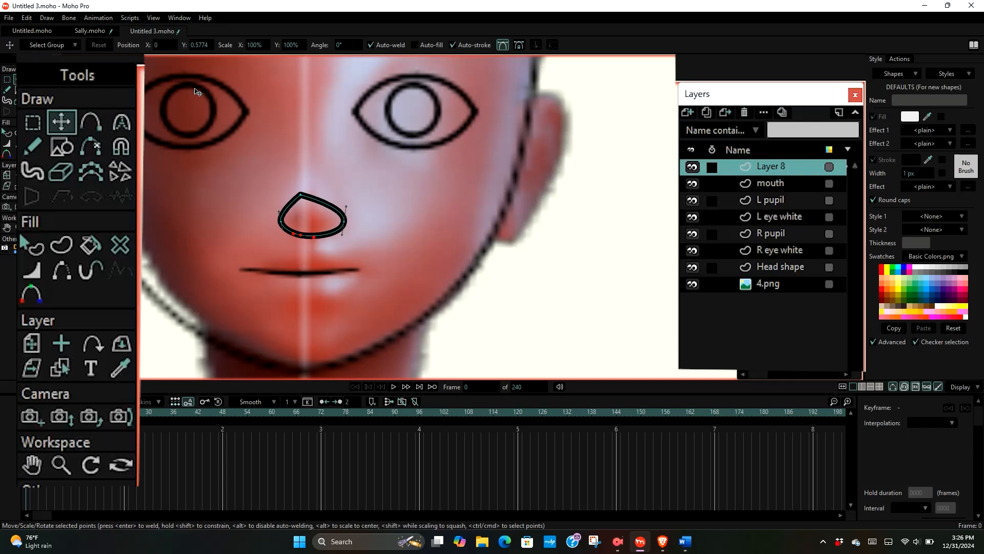
- Mirror the nose outline across the vertical centre line to make both sides symmetrical
click(32, 122)
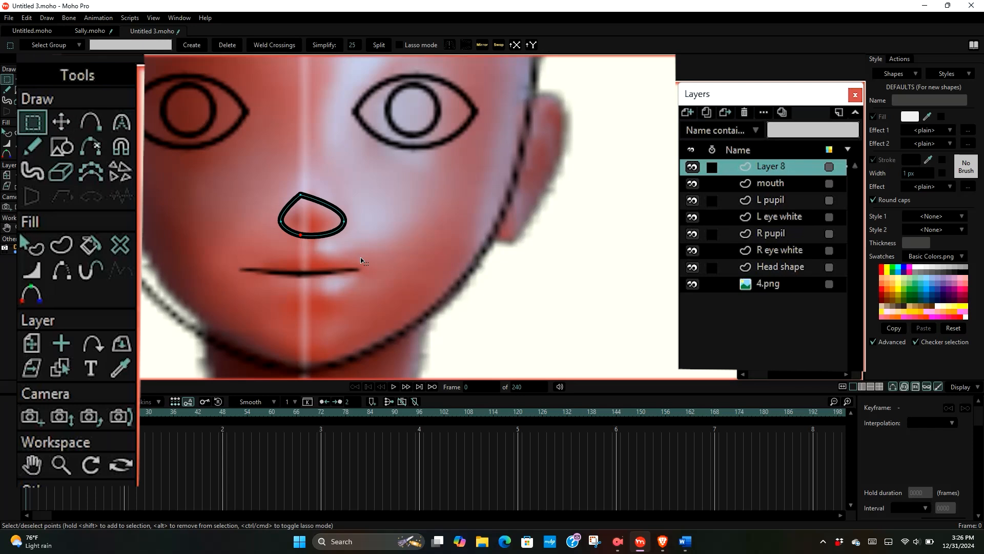
click(480, 45)
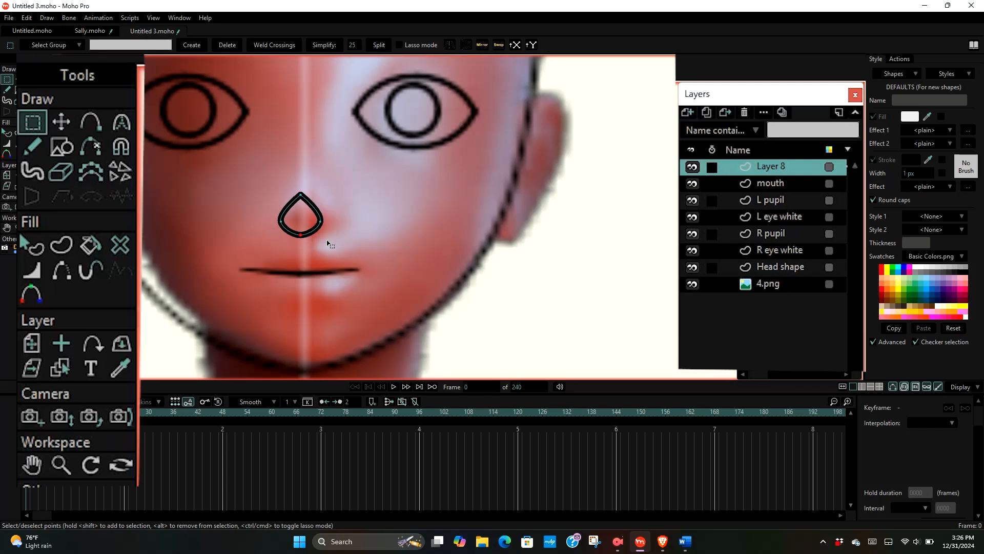
scroll(328, 244, down, 3)
scroll(315, 255, up, 4)
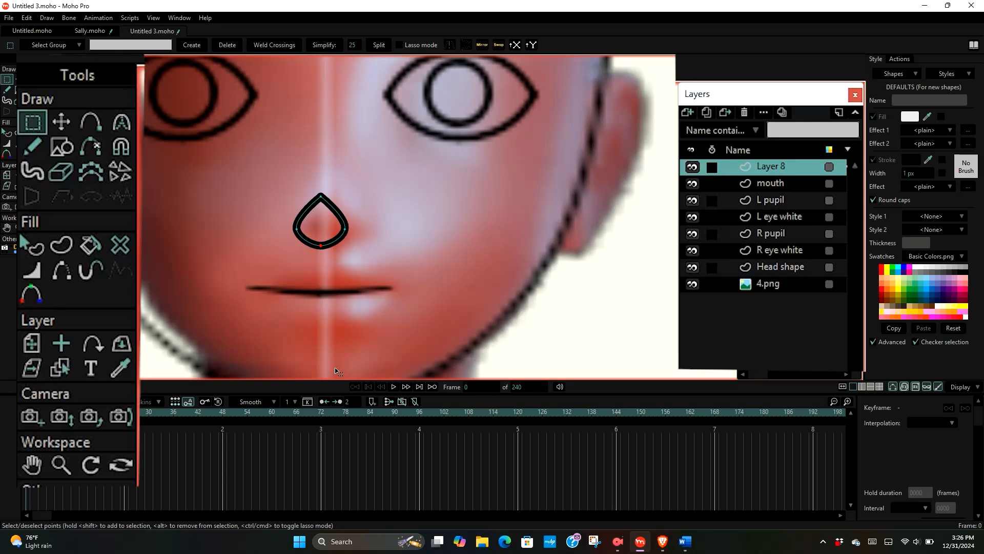
scroll(261, 241, down, 10)
scroll(281, 170, up, 2)
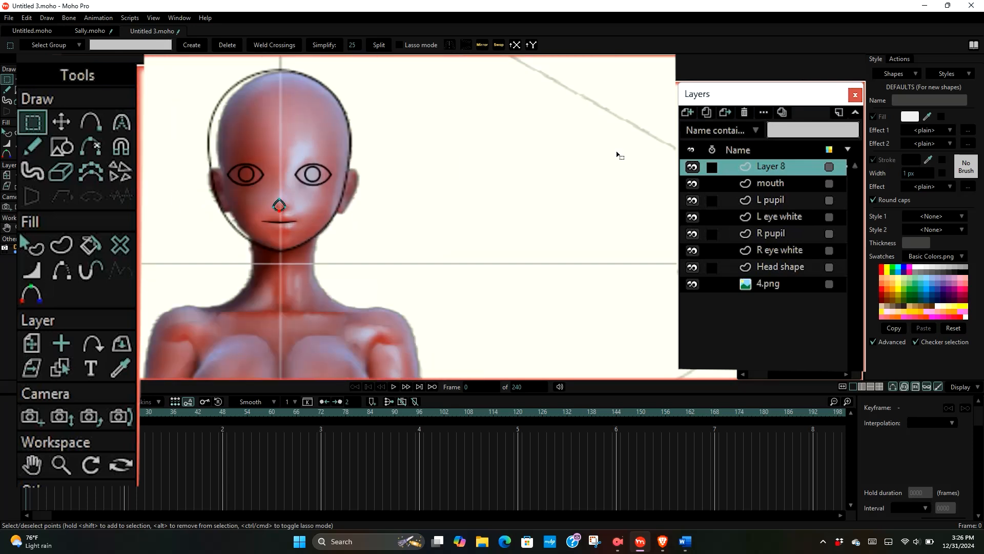
scroll(281, 123, up, 2)
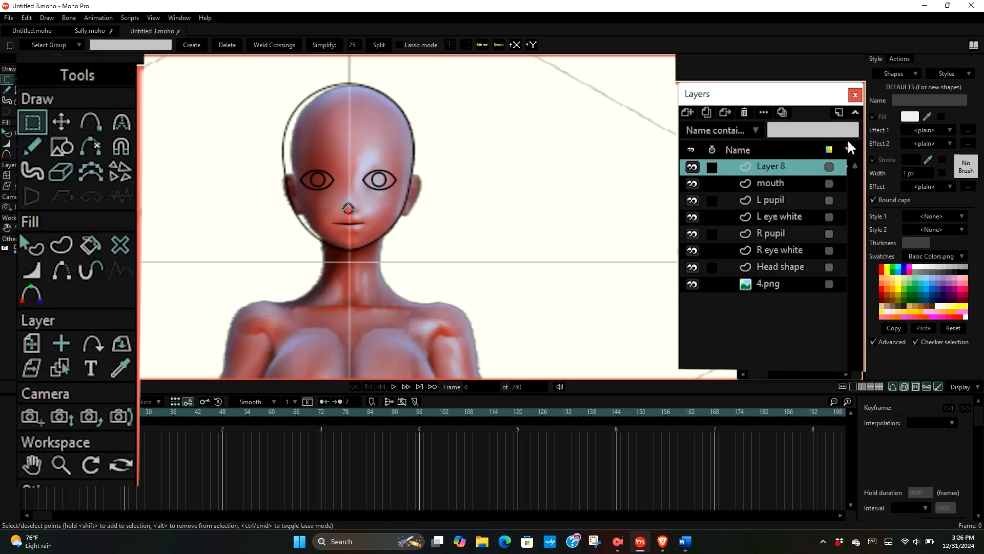
- Rename the nose outline's layer as "nose"
double_click(770, 168)
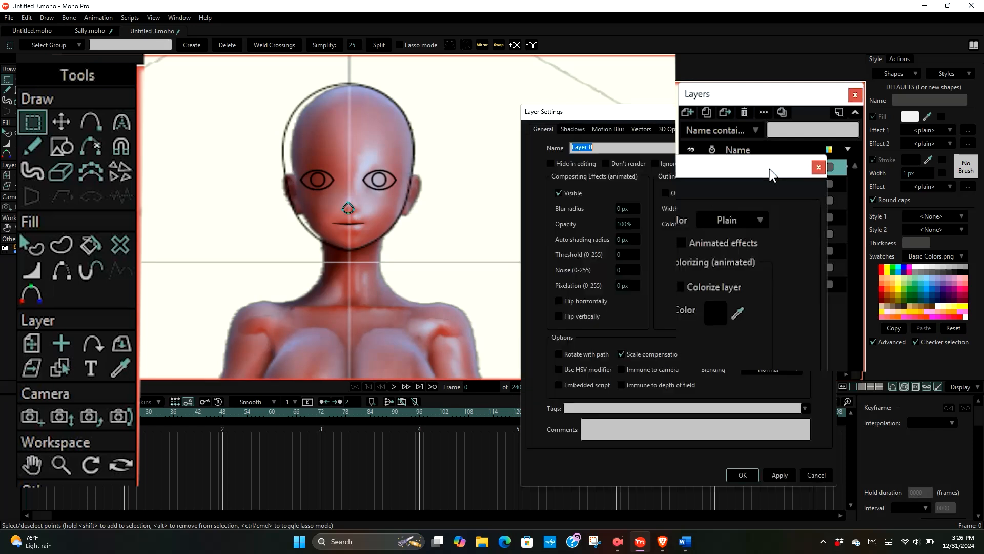
click(597, 148)
key(ctrl+a)
text(n)
click(742, 475)
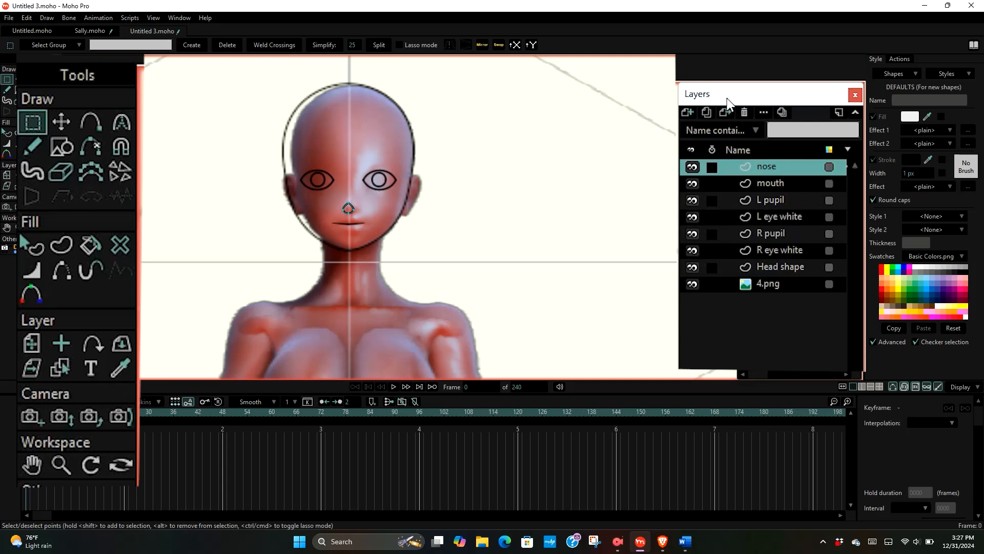
- Add a vector layer named "R eyebrow" above the nose layer
click(688, 111)
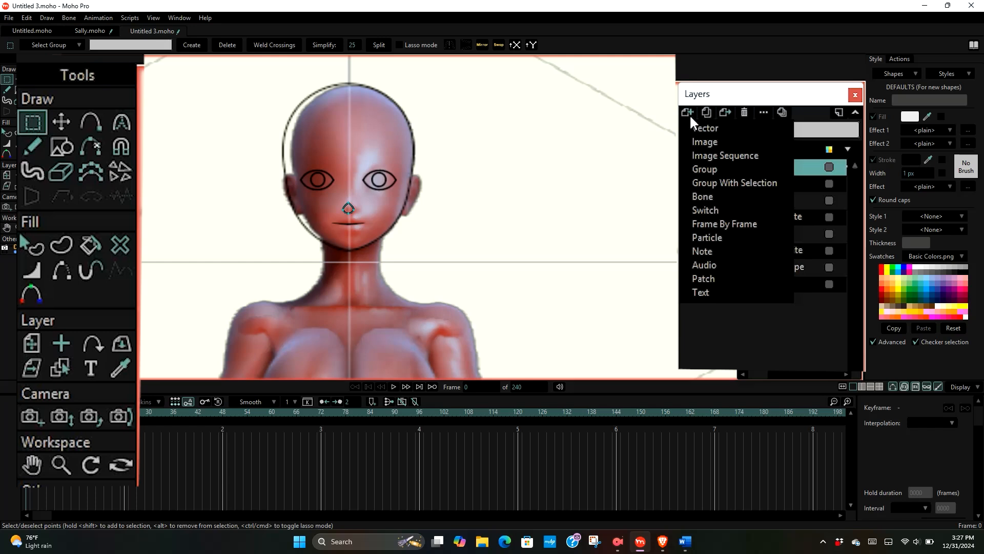
click(698, 128)
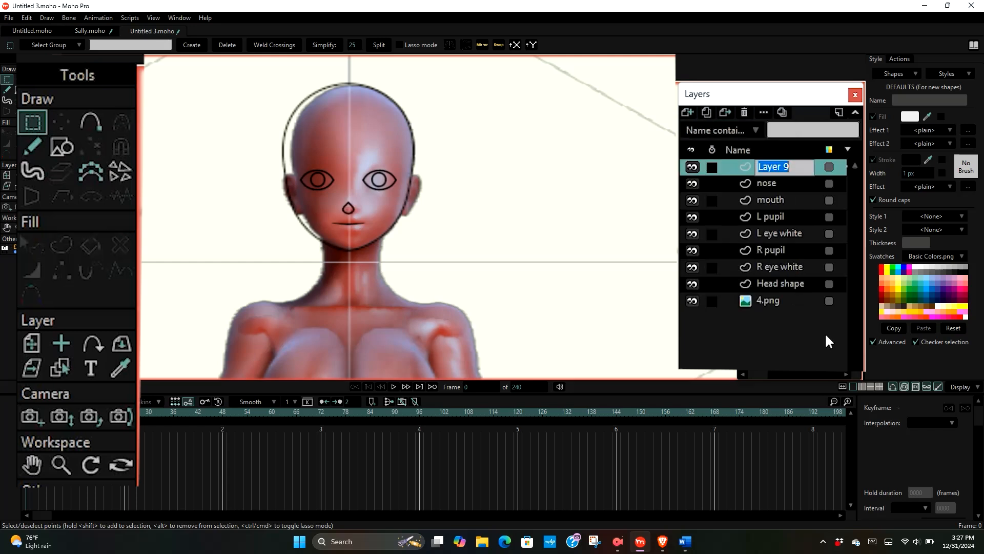
text(r)
text(R )
text(eyeb)
text(row)
key(Return)
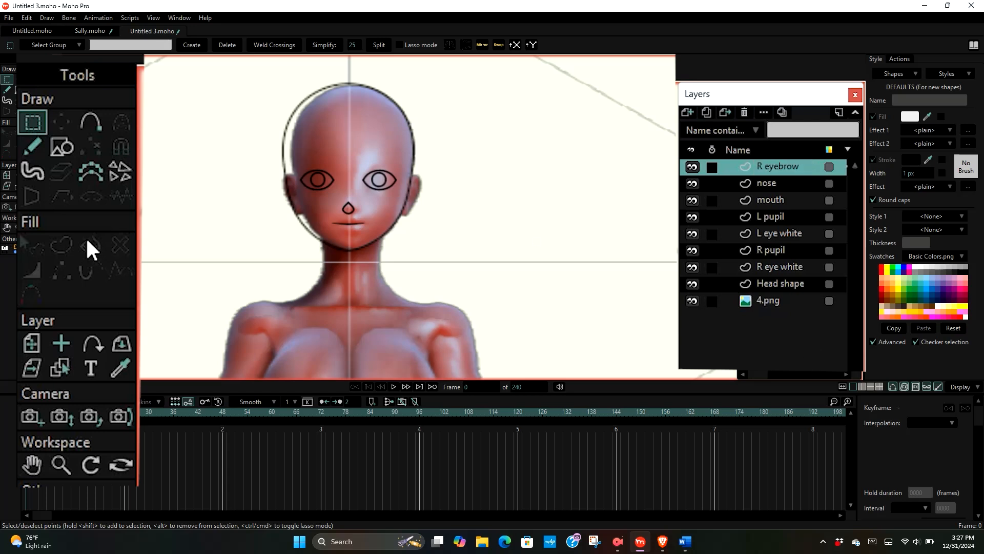
- Draw a gently arched eyebrow stroke above the character's right eye with Freehand, retrying until the curve is smooth
click(29, 148)
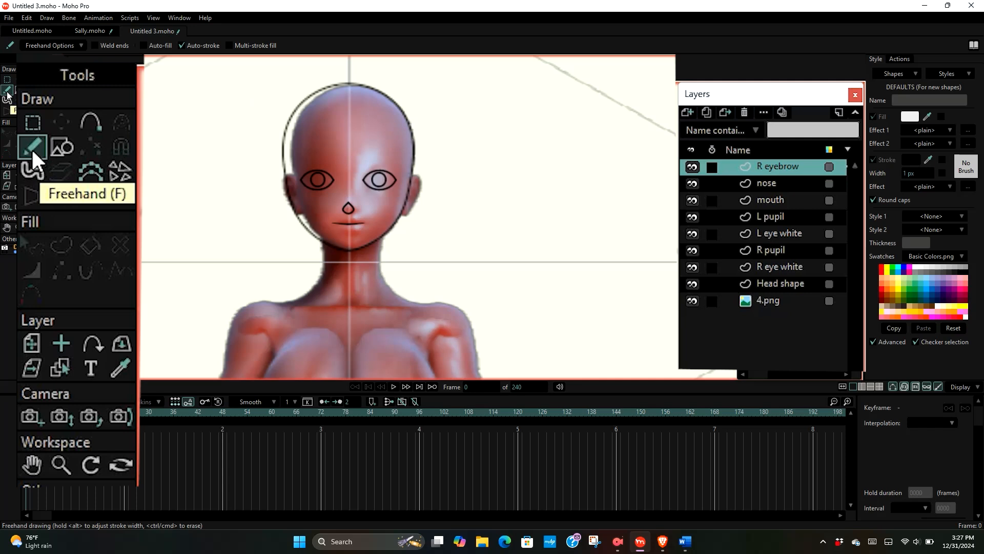
scroll(295, 160, up, 4)
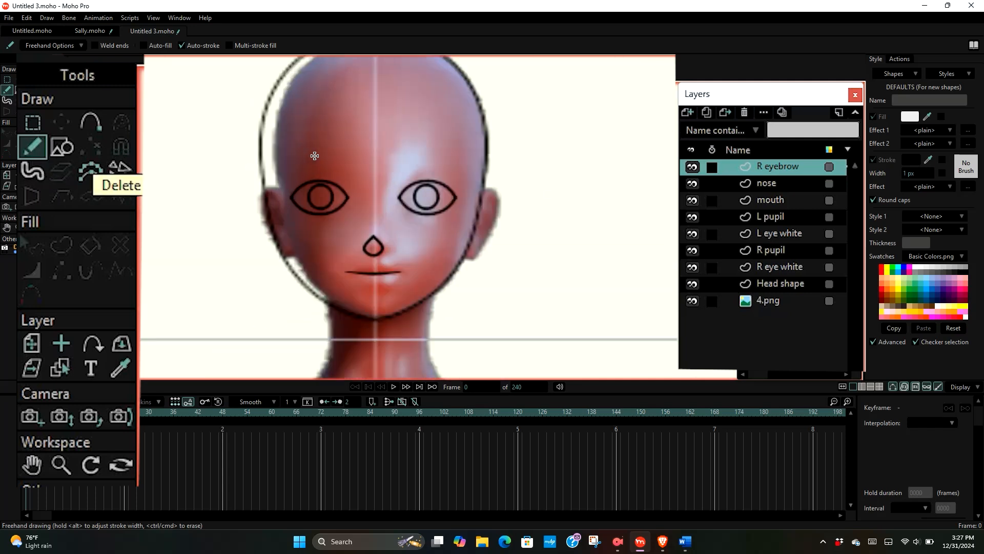
scroll(297, 169, down, 3)
scroll(297, 181, up, 2)
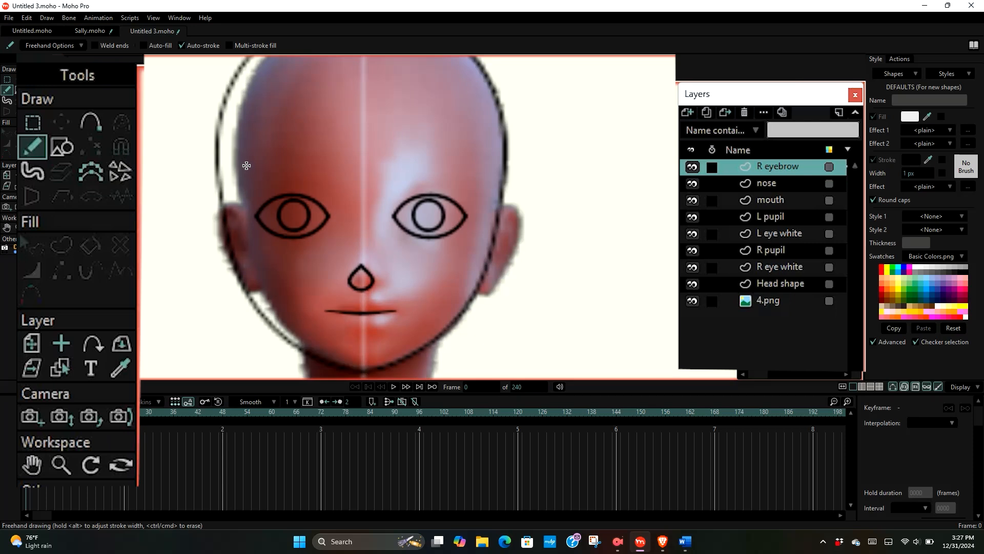
mouse_move(242, 174)
mouse_down()
mouse_move(262, 160)
mouse_move(296, 157)
mouse_move(334, 172)
mouse_up()
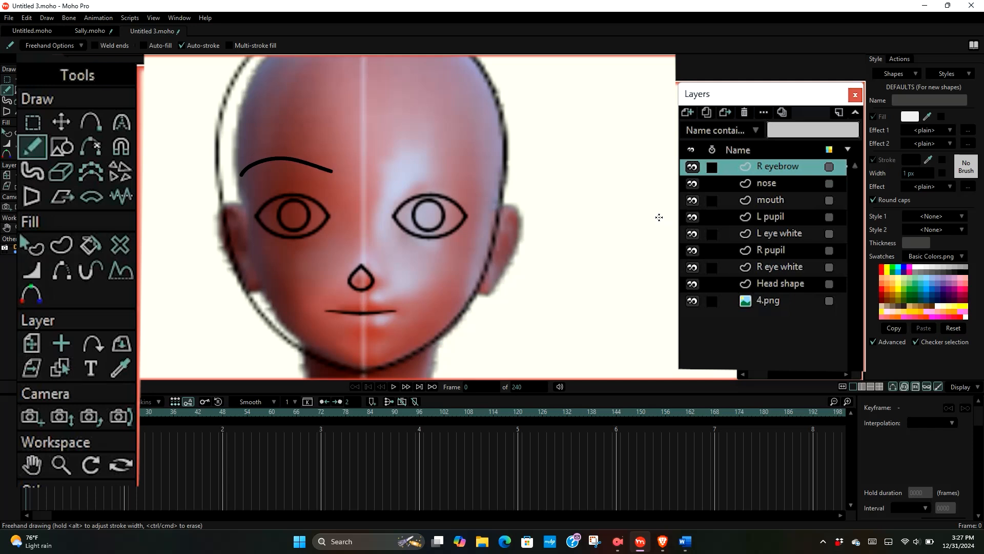
key(ctrl+z)
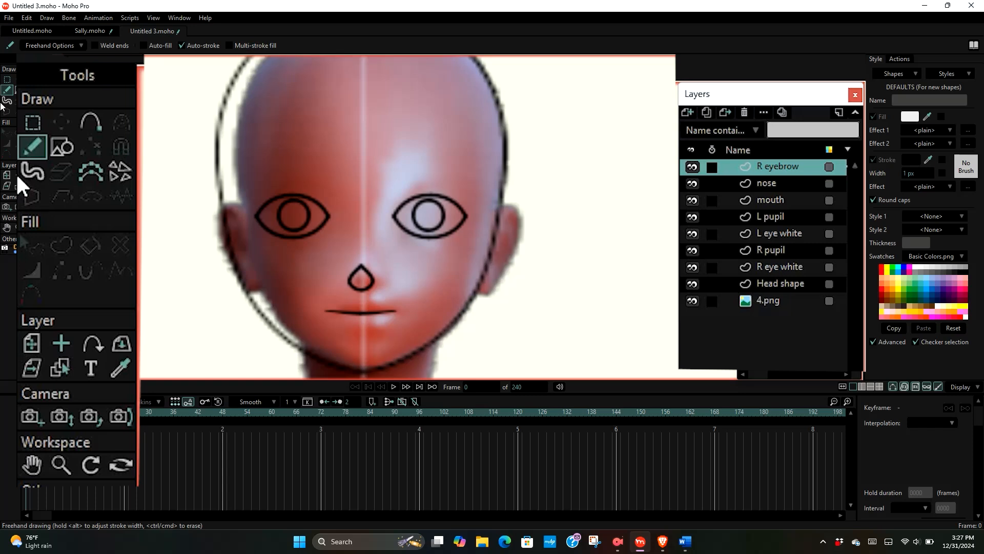
click(72, 45)
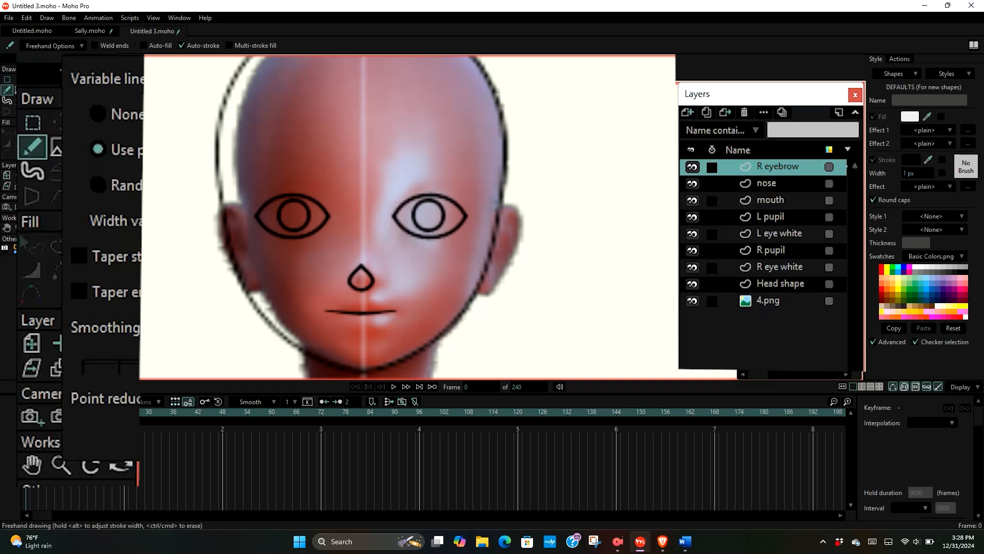
click(50, 46)
scroll(257, 164, up, 3)
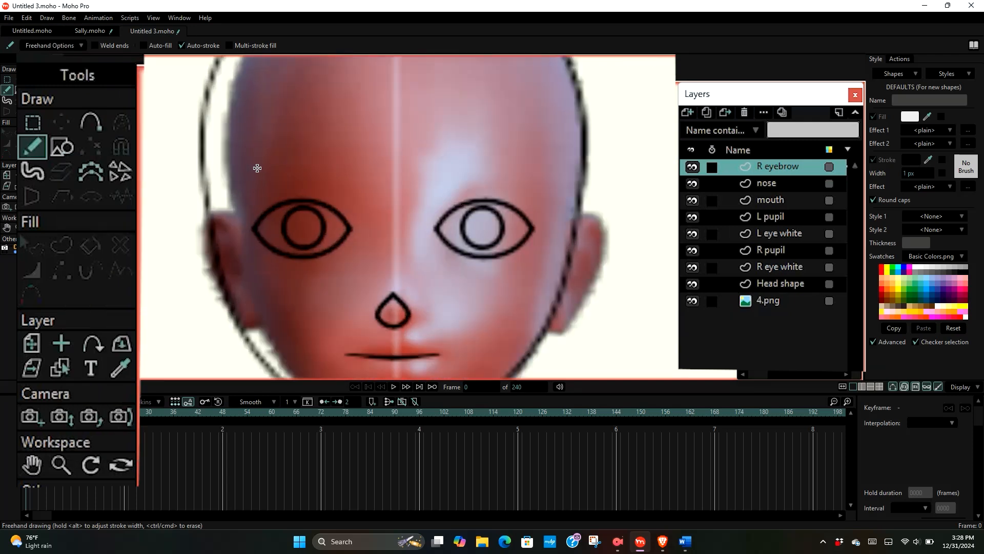
mouse_move(234, 181)
mouse_down()
mouse_move(268, 157)
mouse_move(302, 154)
mouse_move(353, 175)
mouse_up()
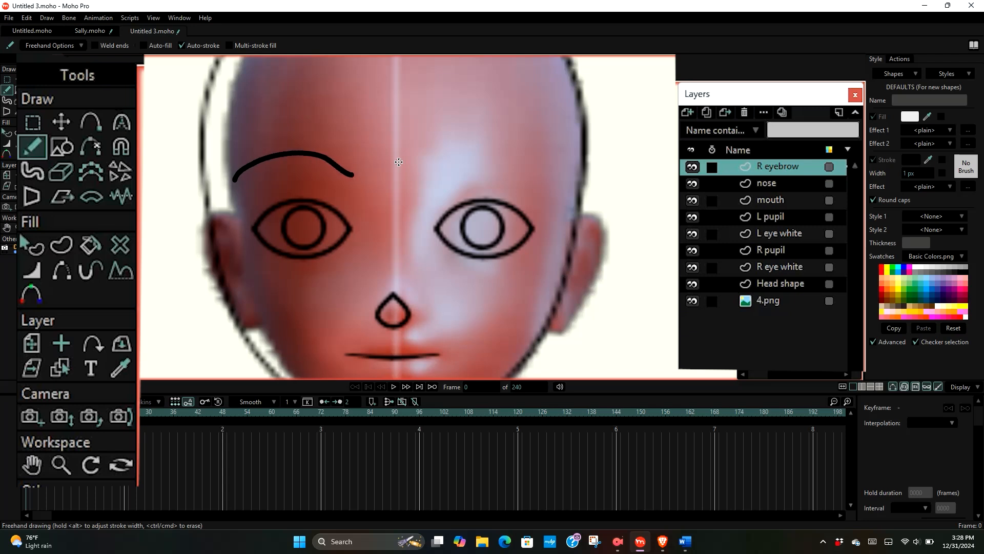
key(ctrl+z)
mouse_move(229, 180)
mouse_down()
mouse_move(285, 161)
mouse_move(357, 166)
mouse_up()
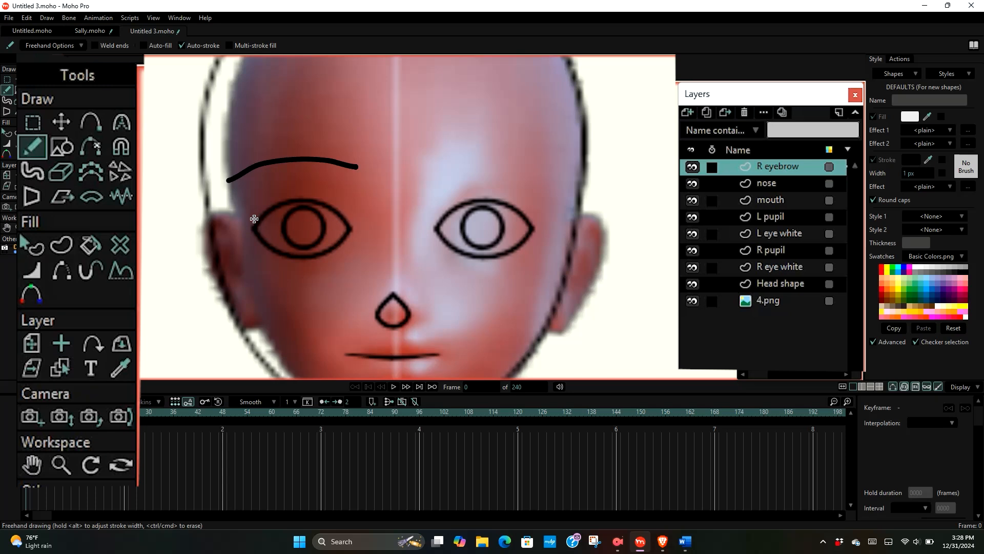
- Undo the freehand eyebrow stroke above the character's right eye, discarding one further attempt at it
key(ctrl+z)
mouse_move(223, 174)
mouse_down()
mouse_move(246, 159)
mouse_move(349, 175)
mouse_up()
key(ctrl+z)
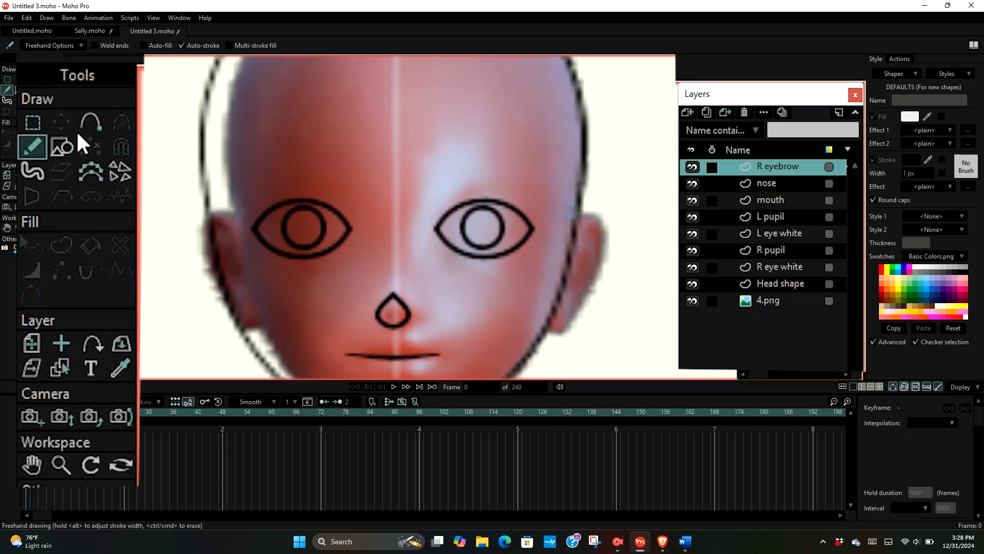
- Draw a three-point arched eyebrow curve above the character's right eye with Add Point, undoing the stray extension toward the nose
click(94, 125)
drag(233, 180, 271, 168)
drag(367, 172, 356, 184)
click(387, 227)
drag(387, 227, 395, 222)
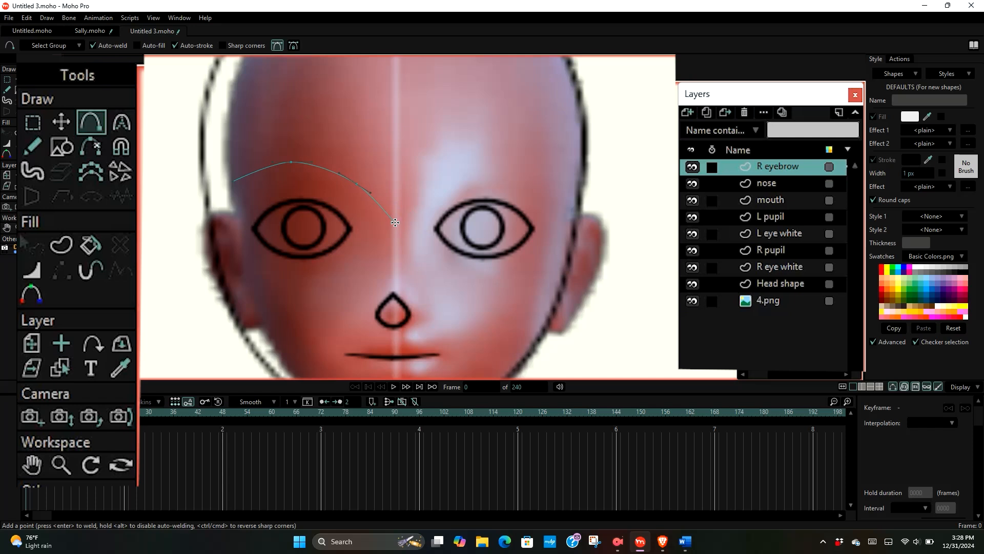
key(ctrl+z)
scroll(301, 162, up, 4)
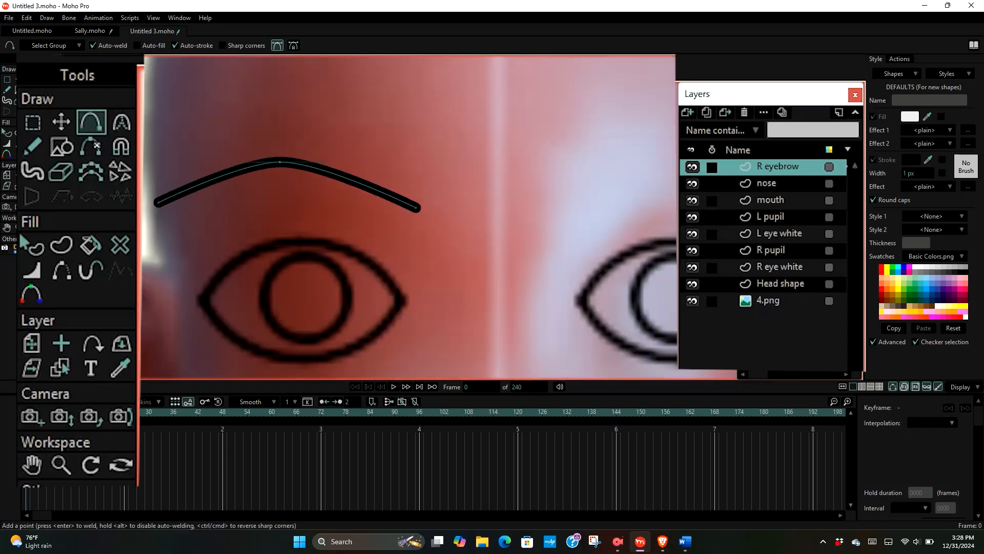
- Smooth the right eyebrow's arch by pulling both curve handles of its middle point outward
click(61, 122)
drag(239, 162, 222, 167)
drag(324, 163, 348, 166)
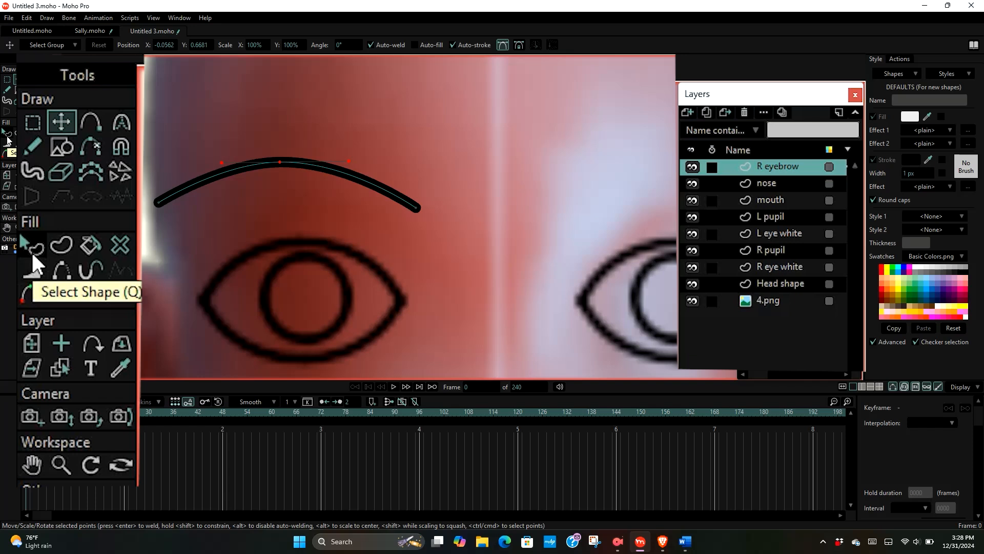
- Vary the right eyebrow's line width, setting its outer end to 34% and its inner end to 116%
click(31, 272)
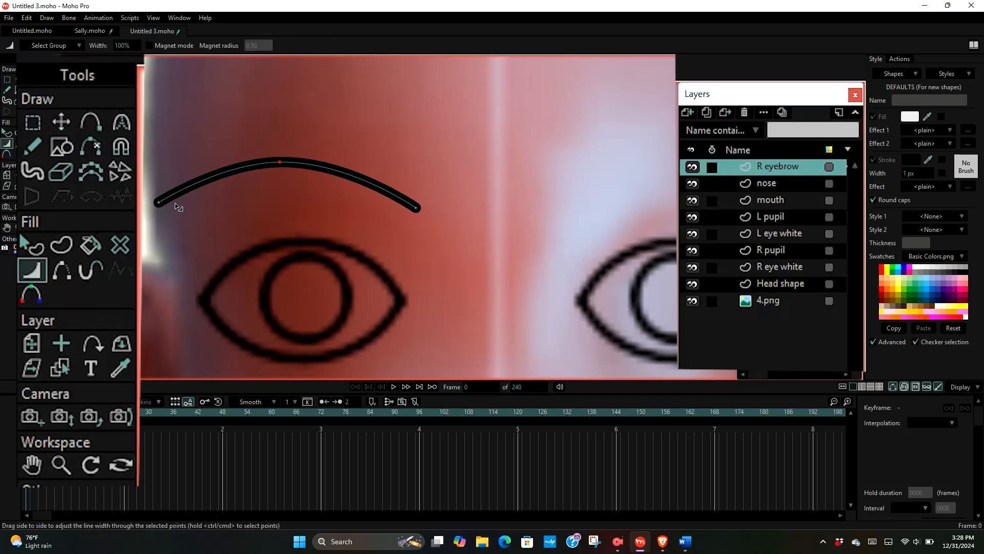
drag(158, 202, 157, 206)
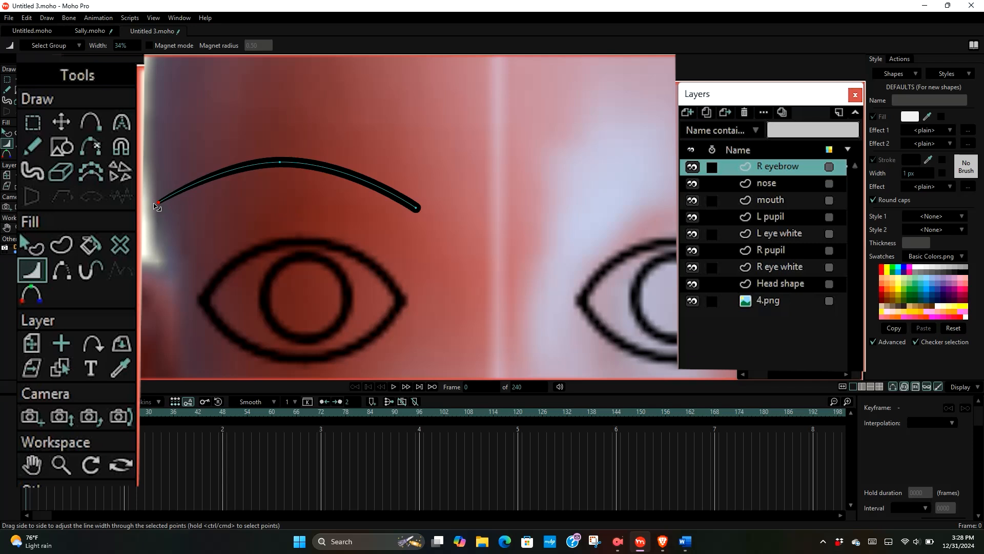
scroll(222, 198, down, 4)
scroll(285, 208, up, 2)
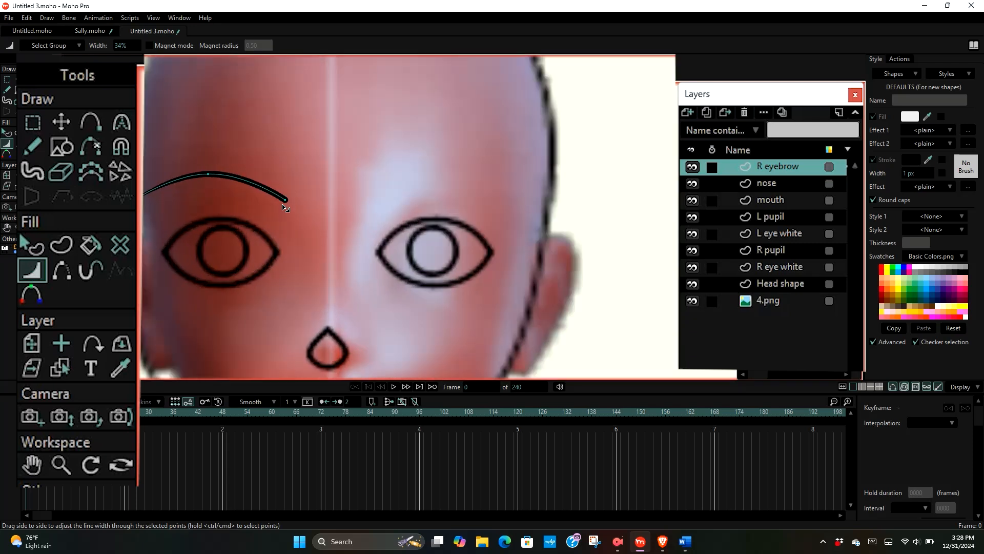
scroll(286, 208, up, 2)
drag(288, 204, 295, 205)
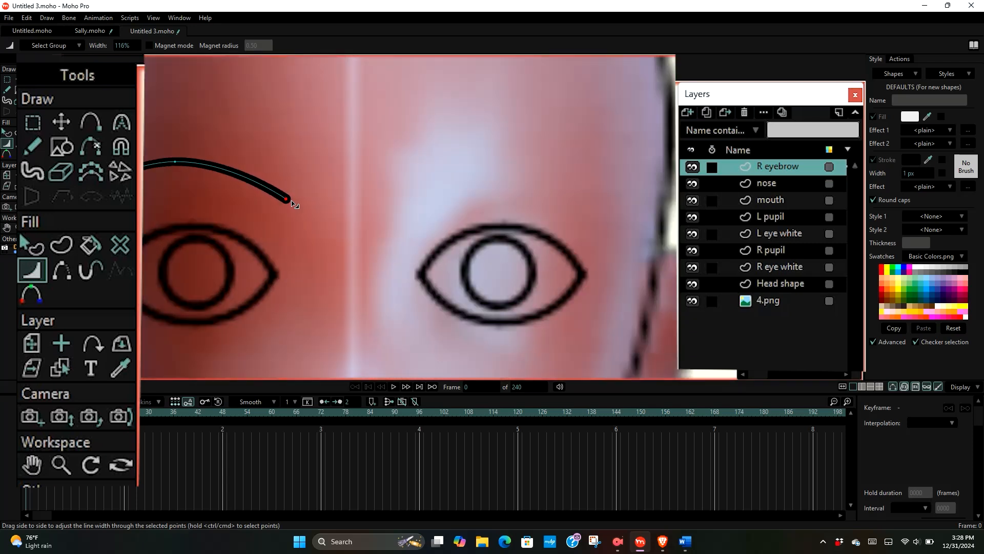
scroll(294, 205, down, 4)
scroll(221, 214, up, 2)
scroll(288, 176, down, 2)
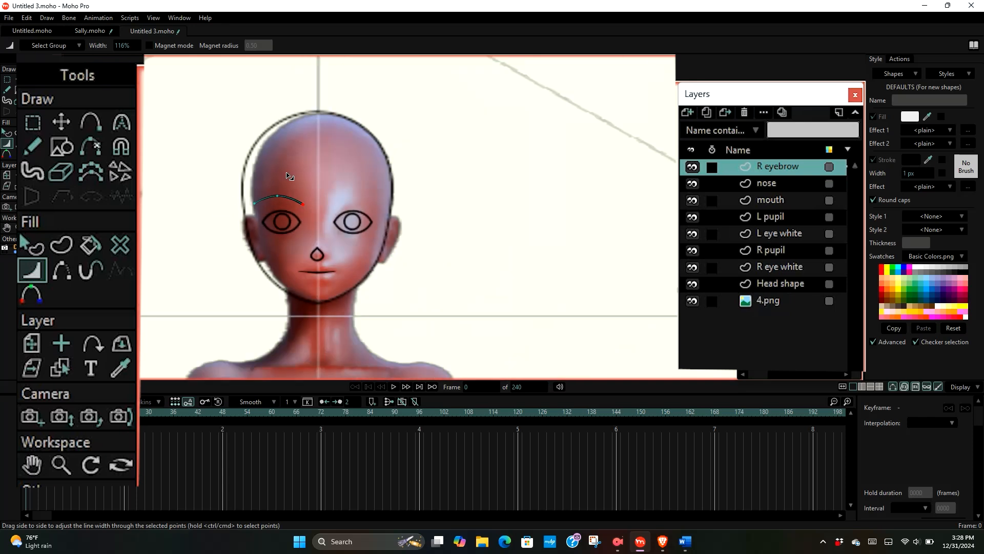
scroll(288, 176, up, 2)
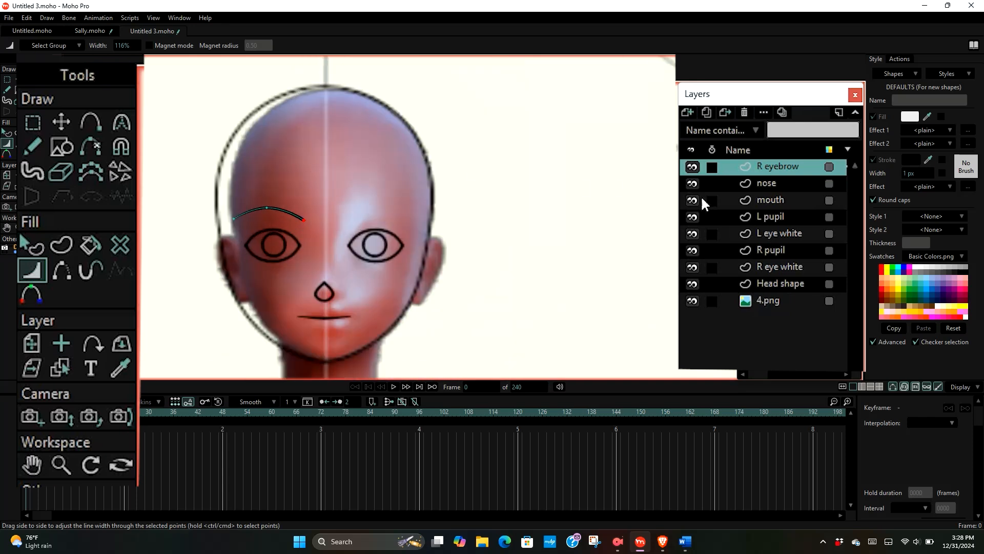
- Duplicate the "R eyebrow" layer and rename the copy as "L eyebrow"
click(707, 112)
click(816, 166)
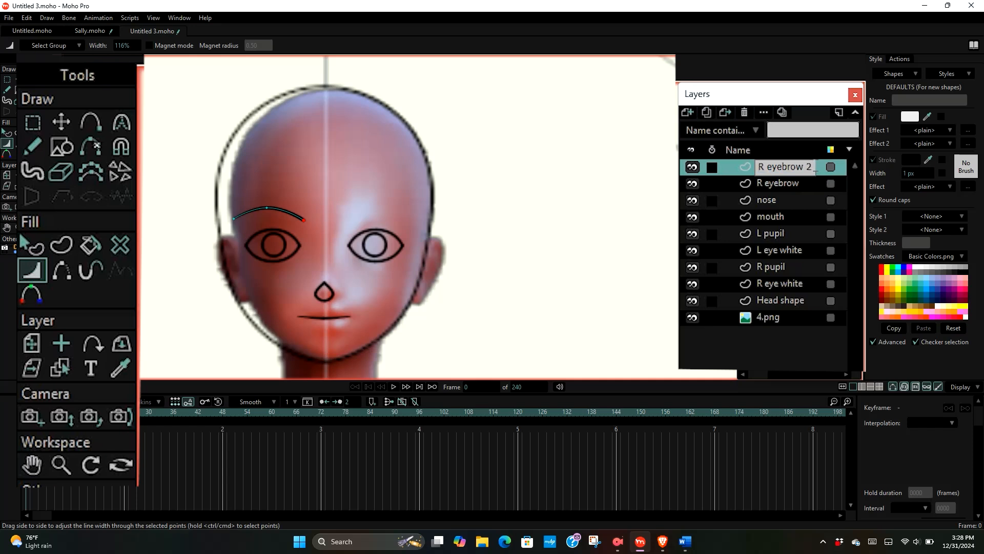
key(BackSpace)
key(Left)
key(Left)
key(Left)
key(Left)
key(Left)
key(Left)
key(Left)
key(BackSpace)
key(BackSpace)
text(L)
- Set the "L eyebrow" layer's origin to the Center of its eyebrow stroke
click(62, 346)
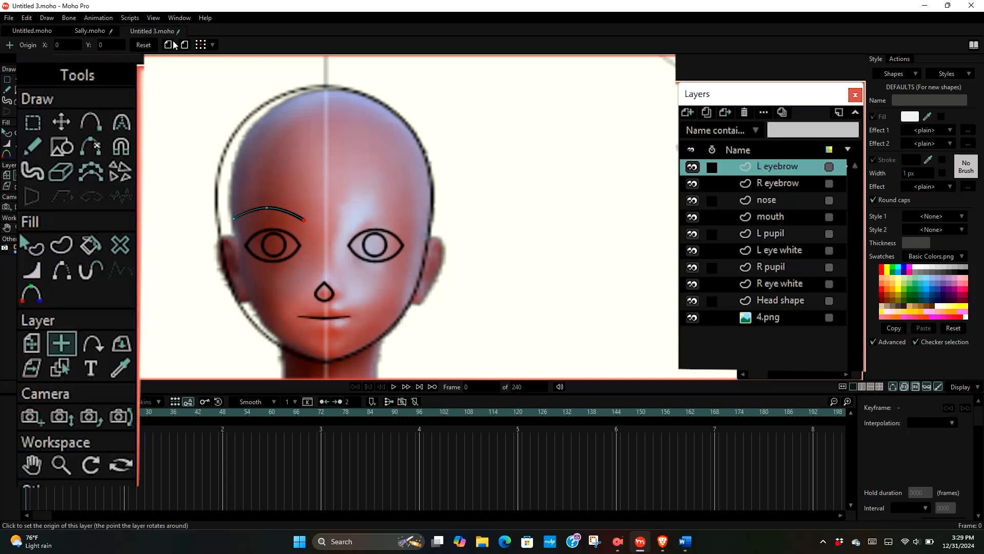
click(212, 45)
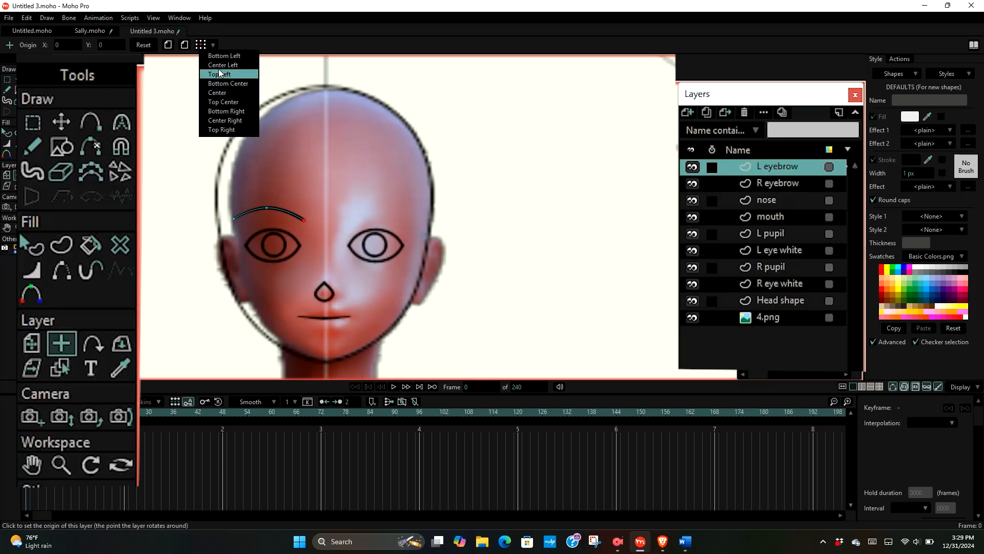
click(221, 93)
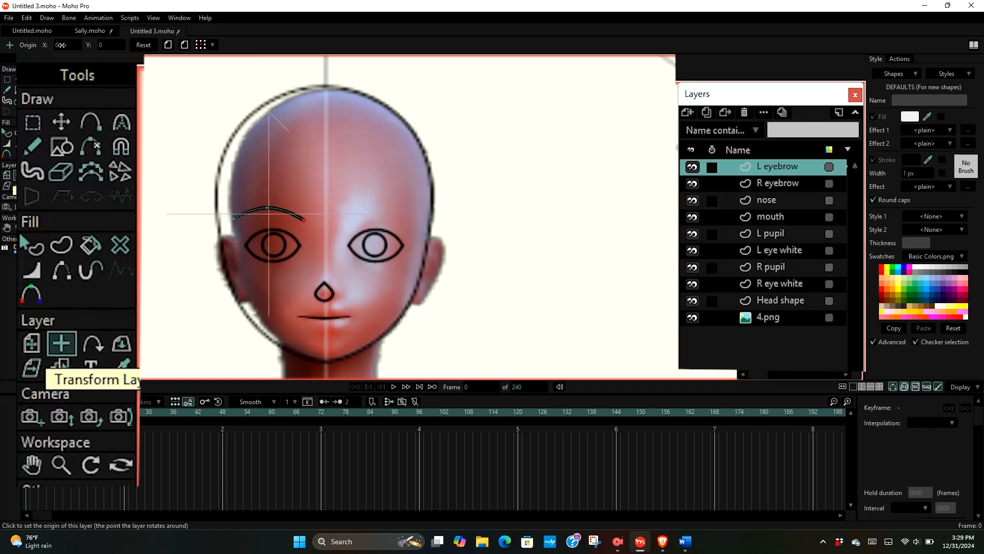
click(29, 343)
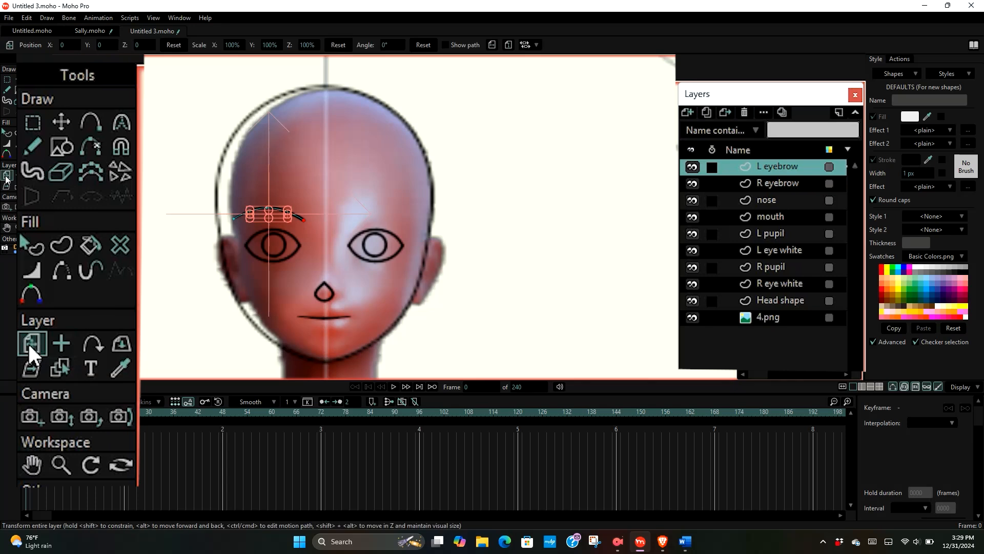
click(59, 340)
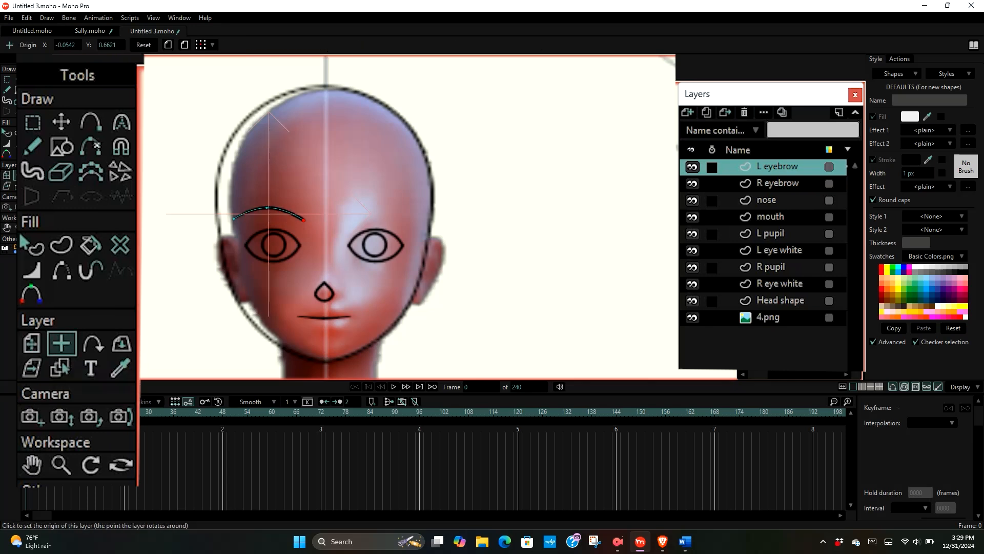
- Set the "L eyebrow" layer's origin X to 0 so it lies on the face's vertical centre line
drag(61, 45, 66, 46)
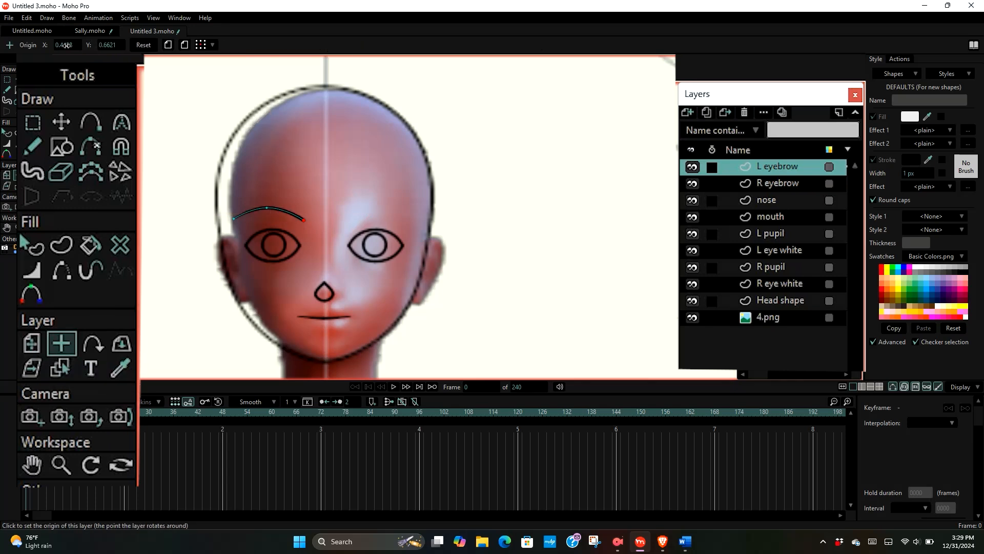
click(66, 45)
text(0)
key(Return)
scroll(313, 212, up, 5)
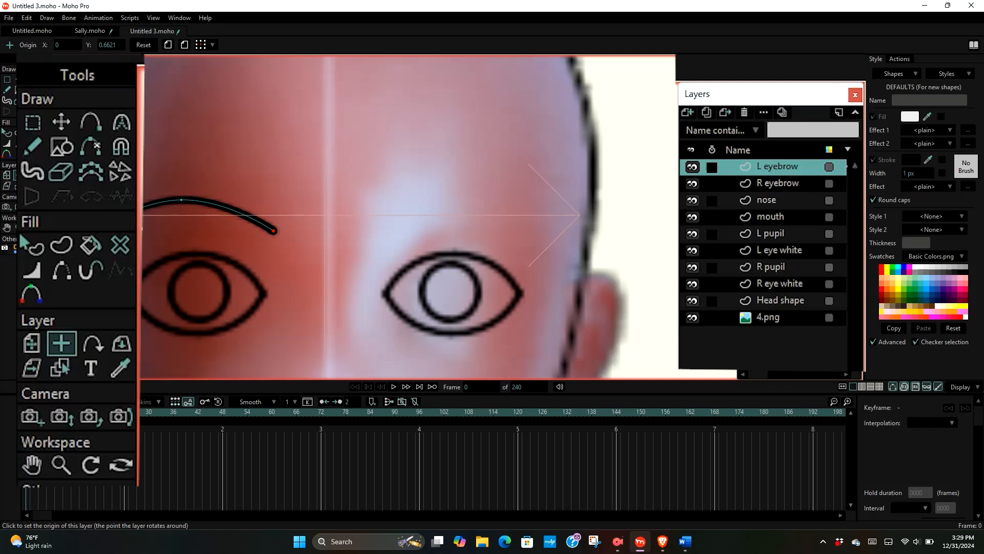
scroll(313, 197, down, 3)
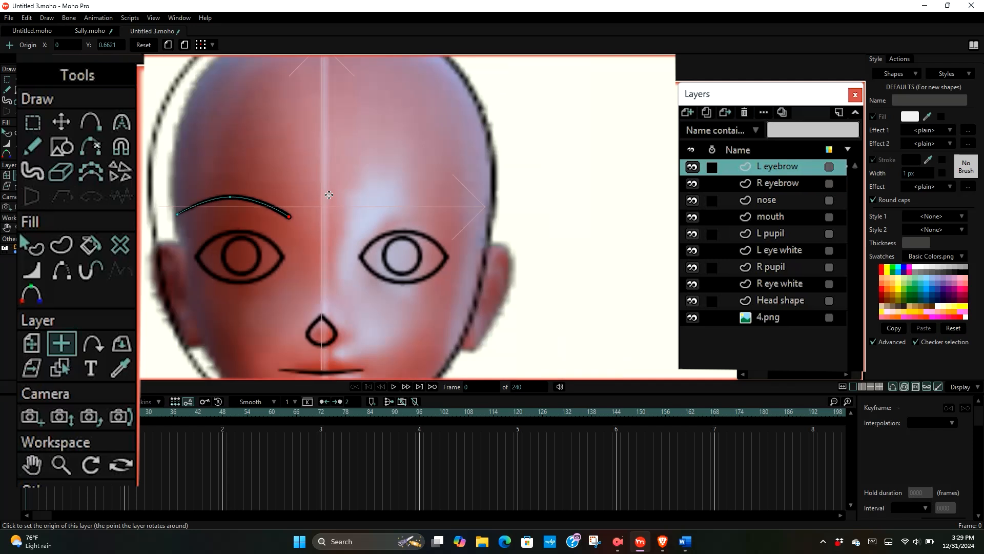
scroll(335, 190, up, 1)
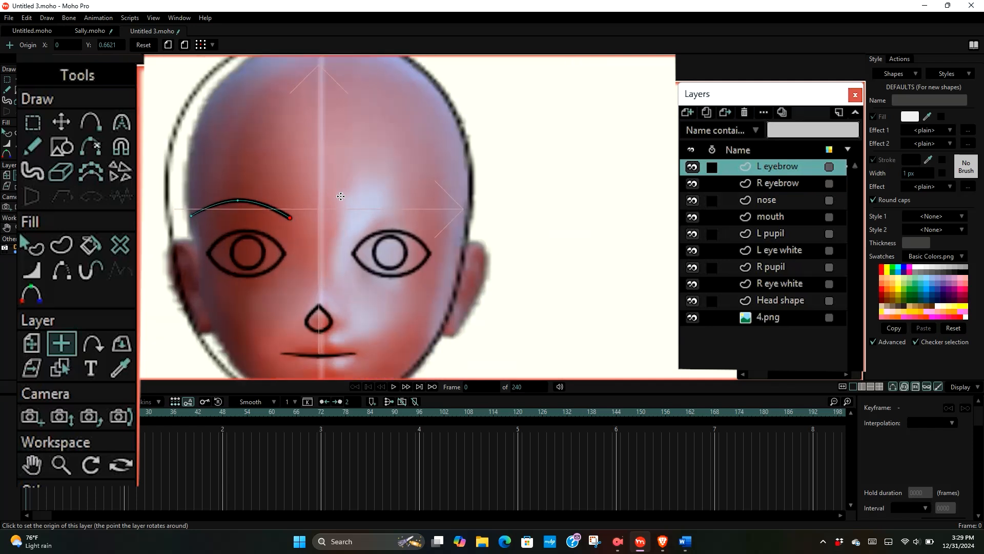
scroll(341, 196, down, 1)
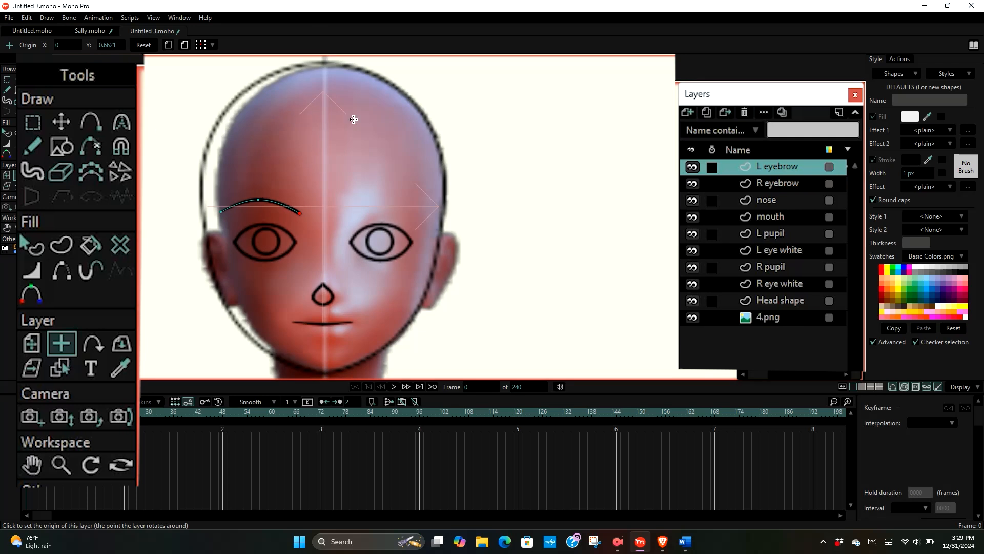
- Flip the "L eyebrow" layer horizontally with Transform Layer, placing the copy above the other eye
click(31, 342)
click(492, 45)
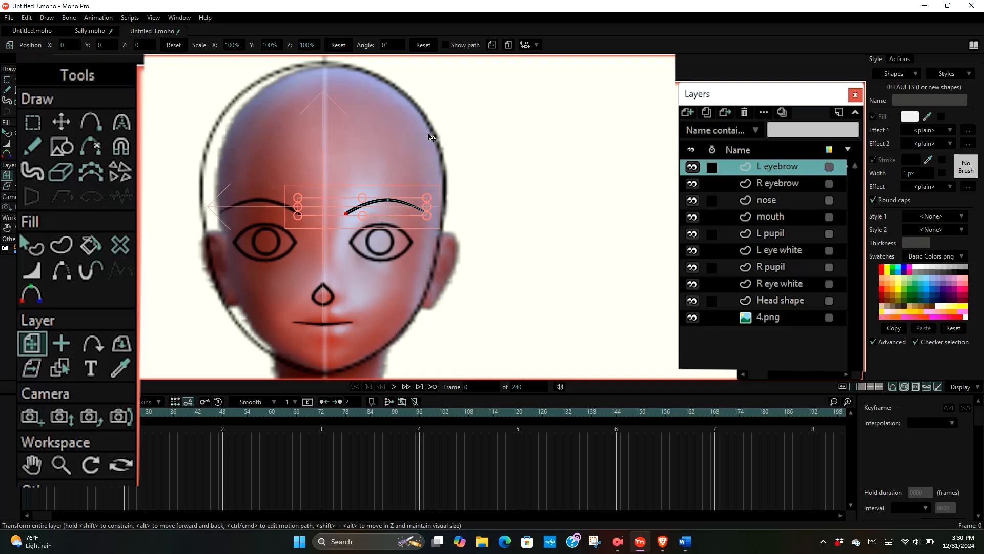
scroll(312, 169, down, 5)
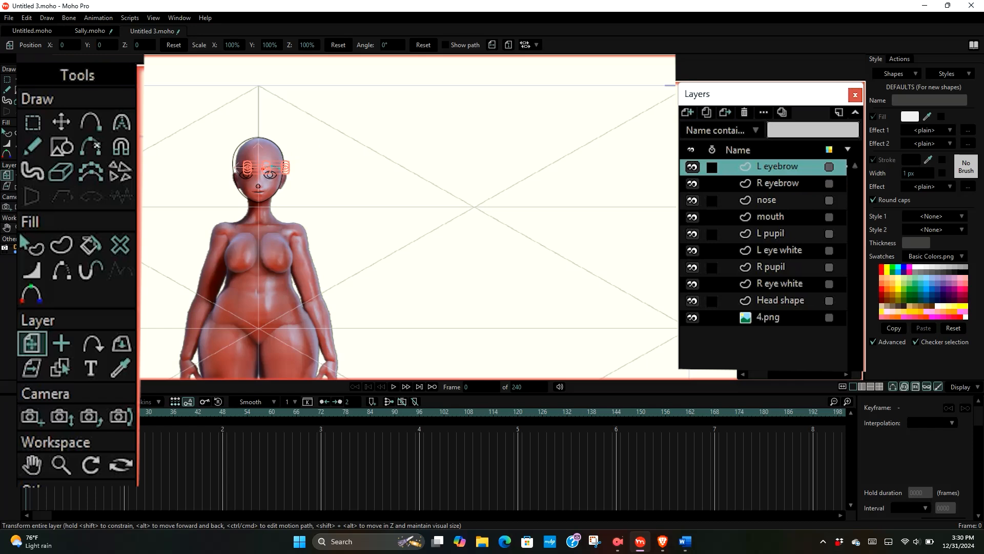
scroll(331, 145, down, 3)
scroll(300, 148, up, 2)
scroll(299, 149, up, 2)
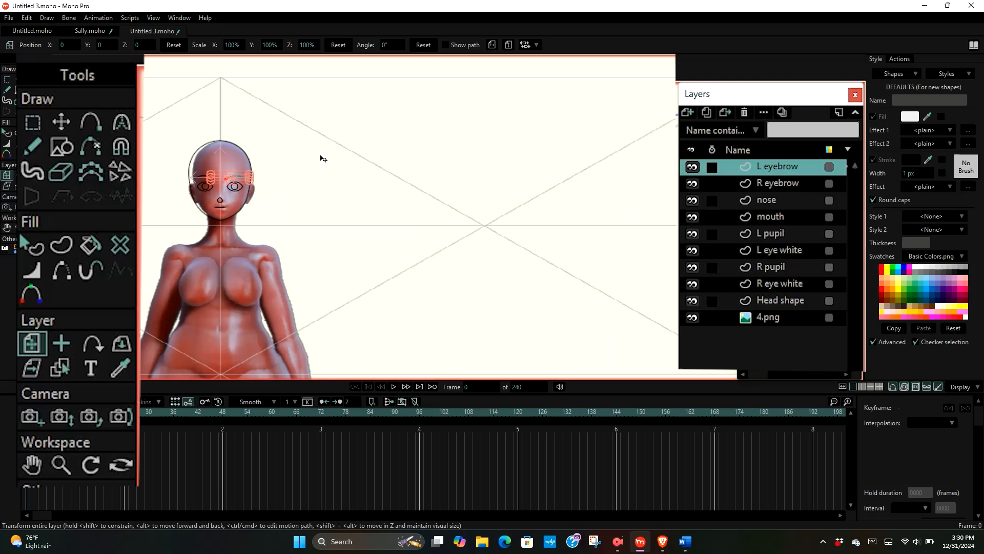
scroll(391, 160, down, 2)
scroll(304, 160, up, 3)
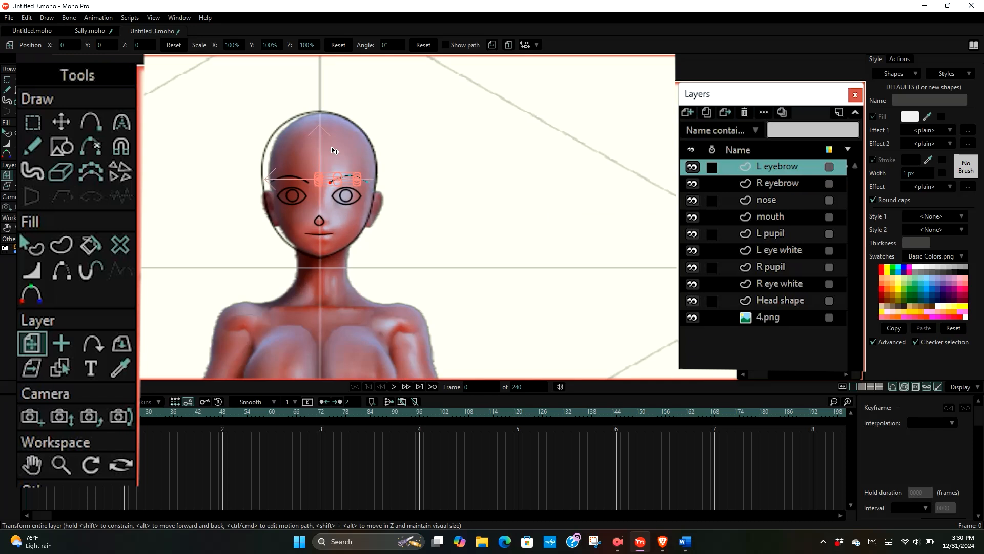
- Hide the 4.png reference image layer and view the line-drawn head without it
click(692, 318)
scroll(332, 144, down, 6)
scroll(331, 143, up, 5)
scroll(551, 131, up, 3)
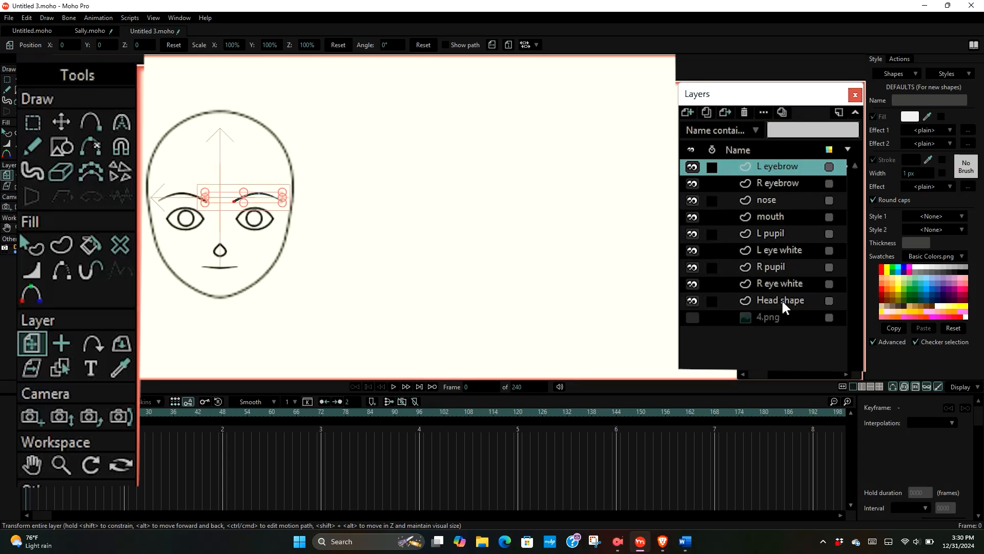
click(784, 321)
scroll(253, 136, down, 5)
scroll(226, 153, up, 4)
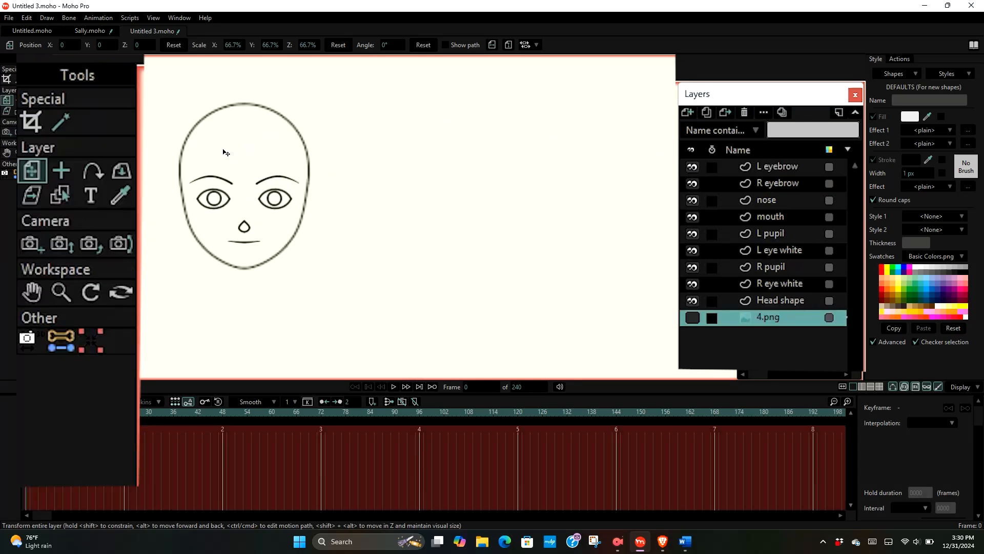
scroll(225, 152, up, 2)
scroll(235, 135, down, 4)
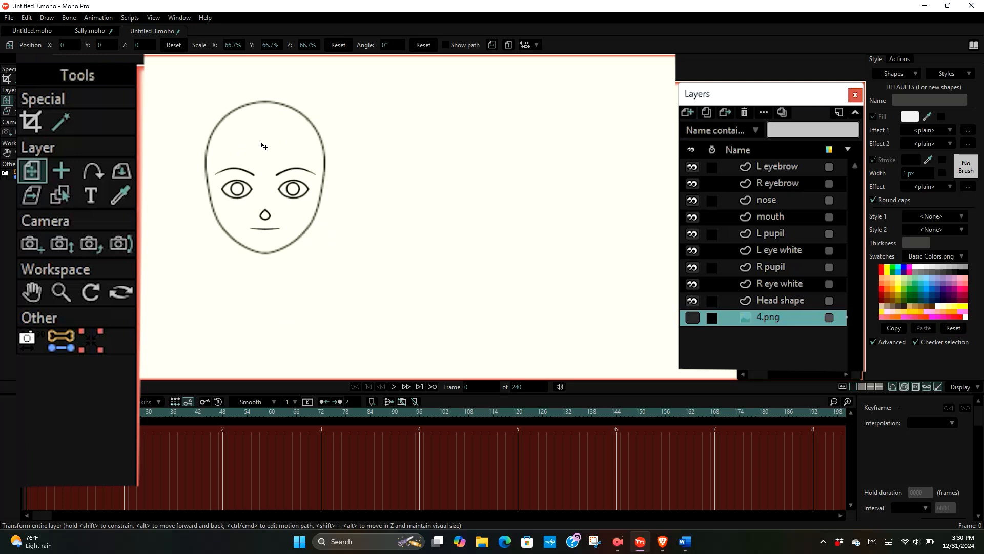
scroll(203, 143, up, 2)
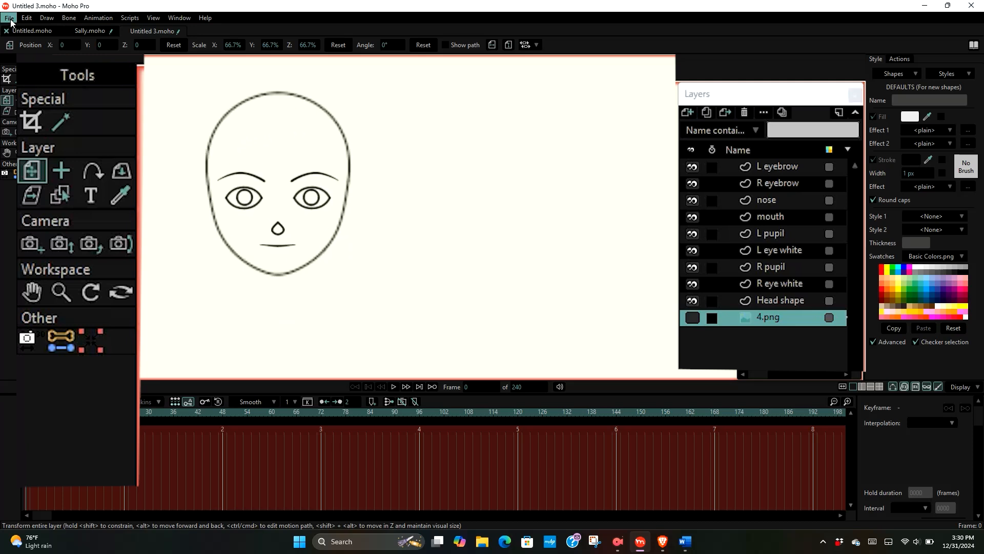
- Render a preview of frame 0, examine the drawn face enlarged, and close the preview
click(9, 17)
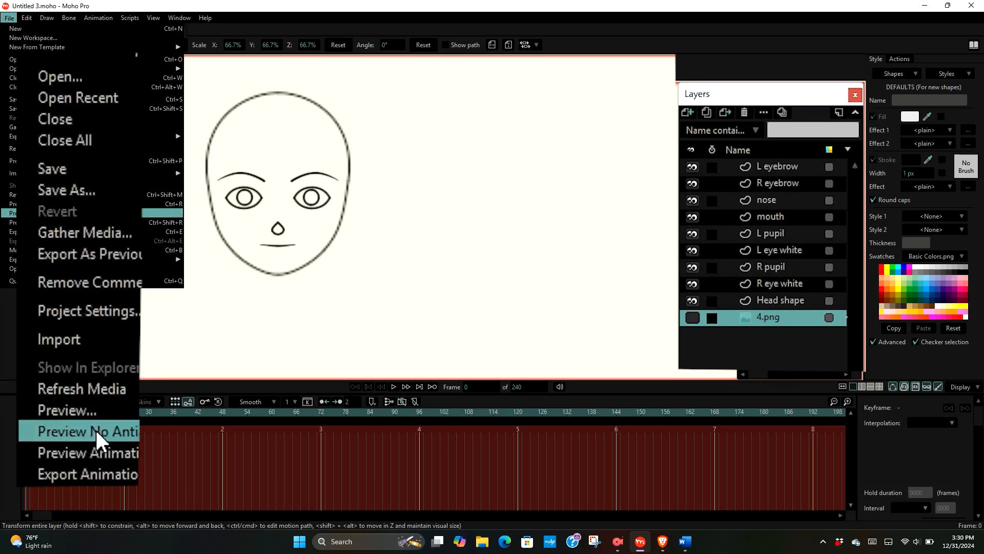
click(95, 410)
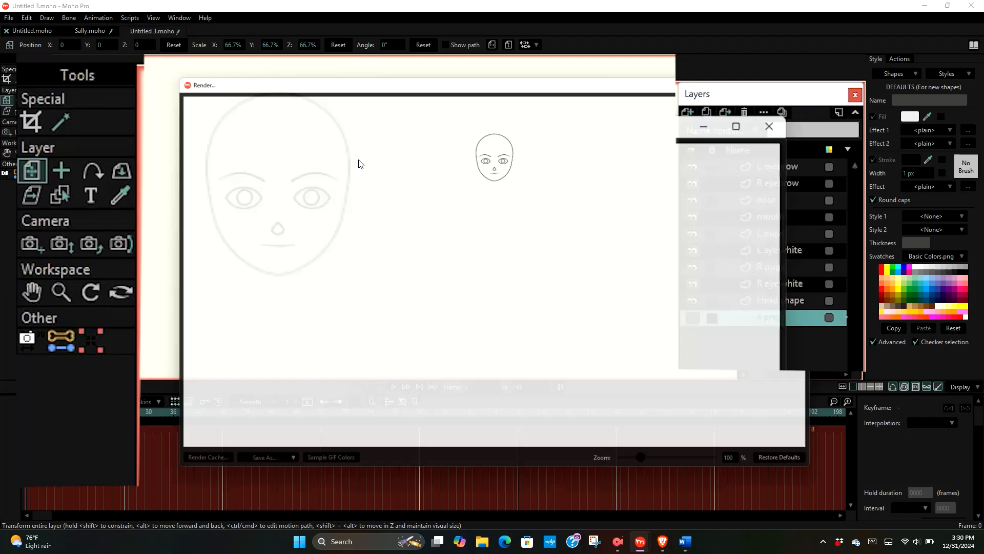
scroll(499, 139, up, 4)
drag(500, 139, 491, 339)
scroll(490, 219, up, 3)
scroll(490, 219, down, 2)
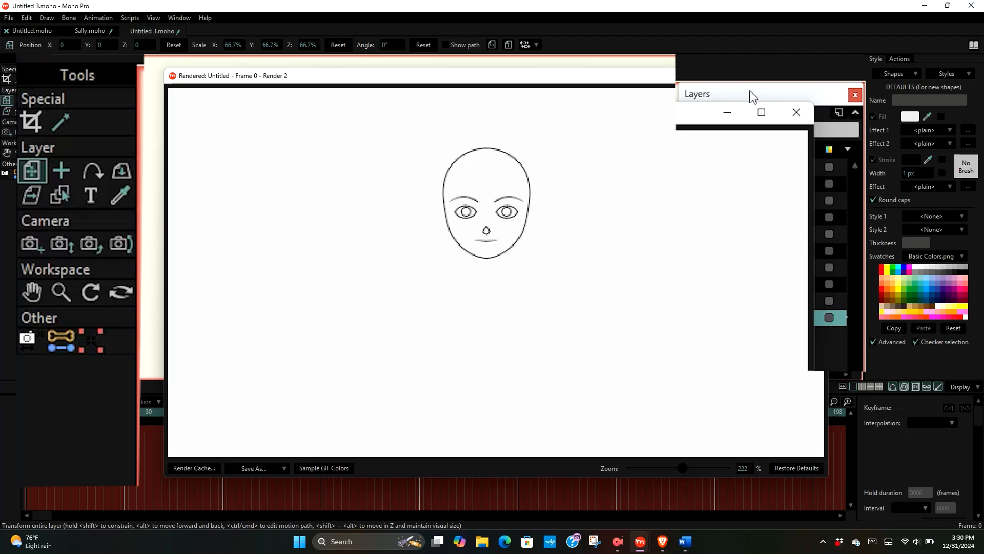
click(796, 113)
scroll(471, 182, down, 3)
scroll(379, 193, down, 3)
scroll(380, 189, up, 1)
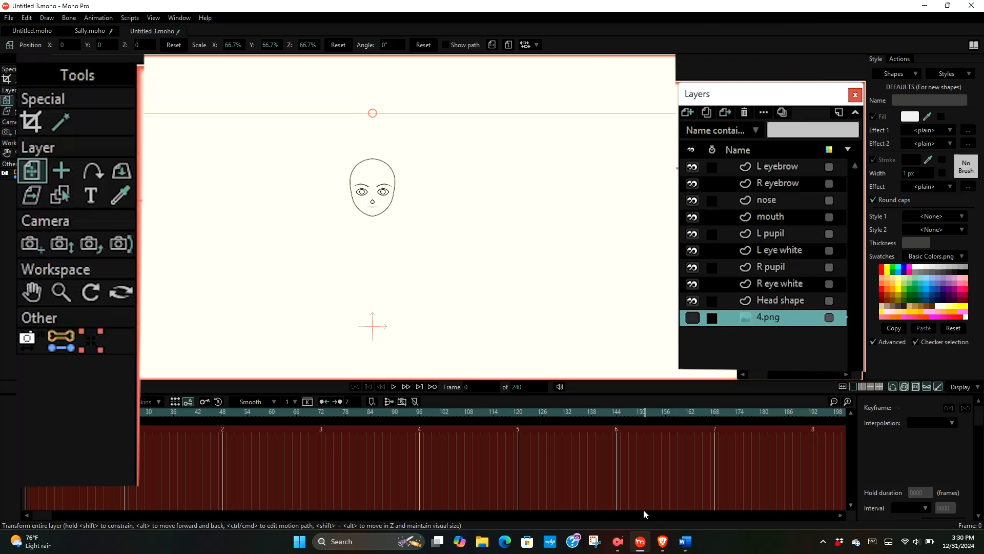
click(618, 541)
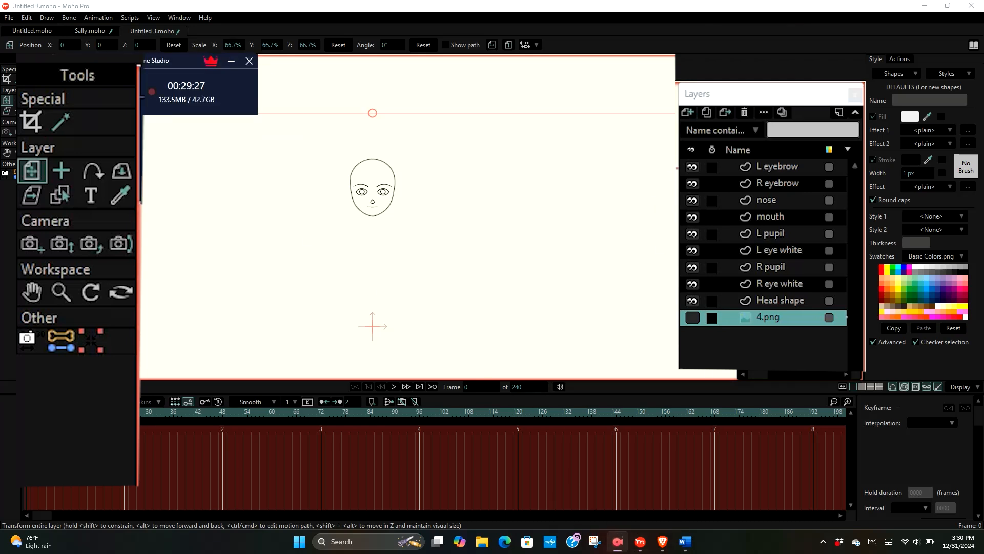